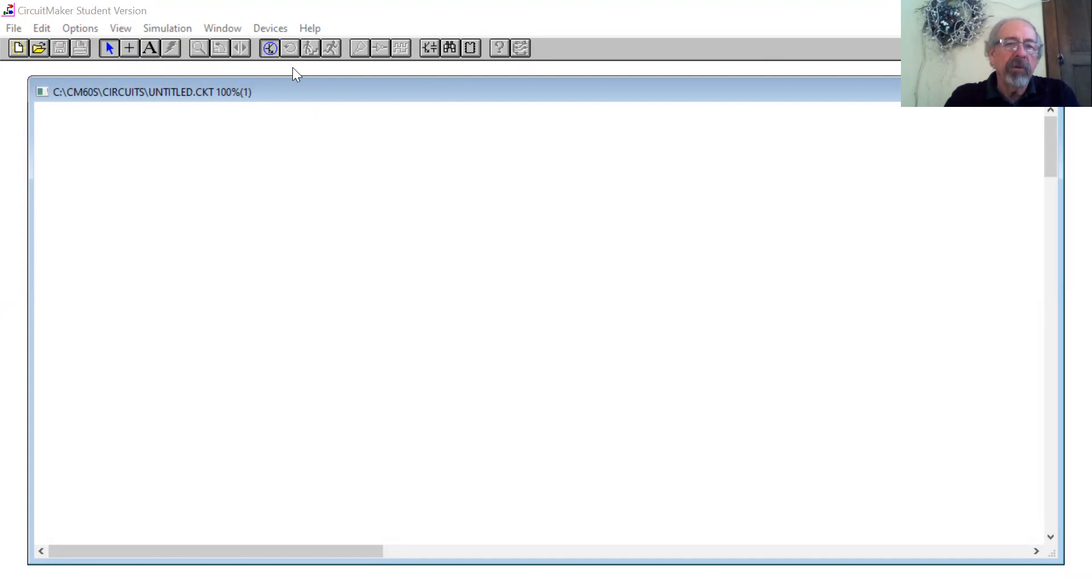
Step: Place a Battery 10V device on the empty schematic, left of the drawing area's centre
left_click(271, 29)
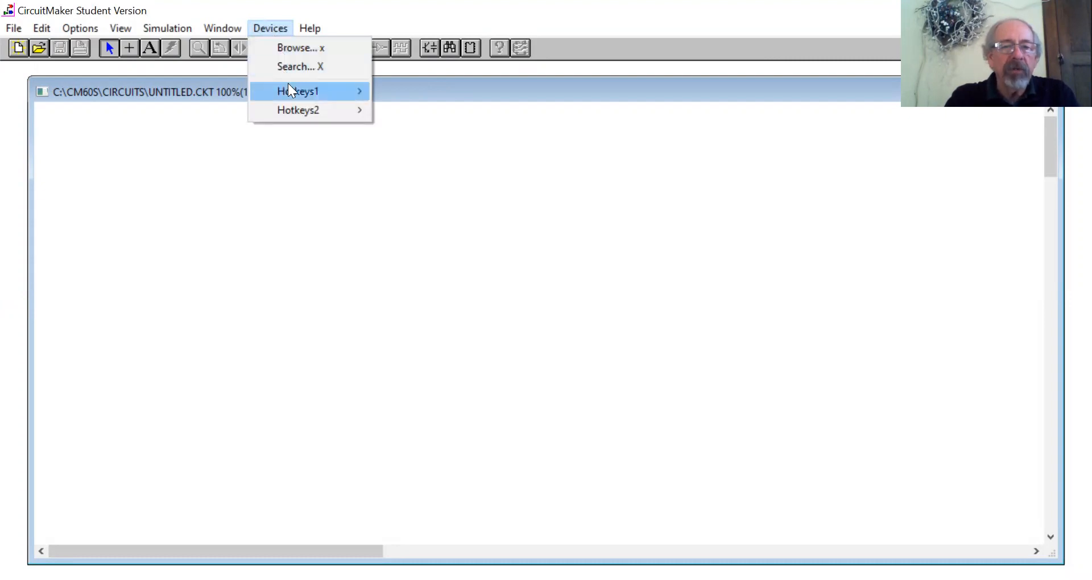
mouse_move(293, 113)
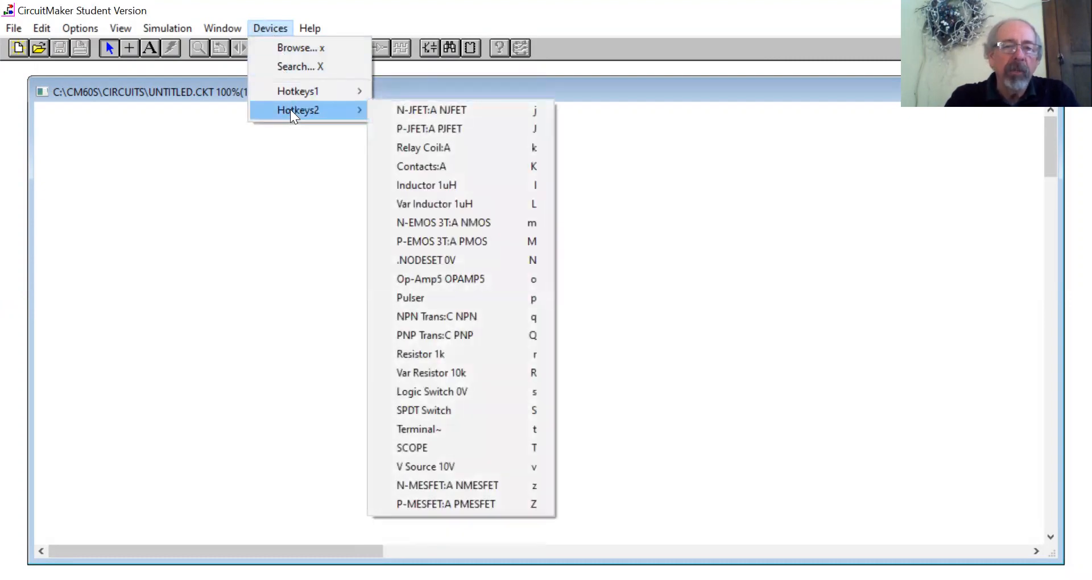
mouse_move(294, 92)
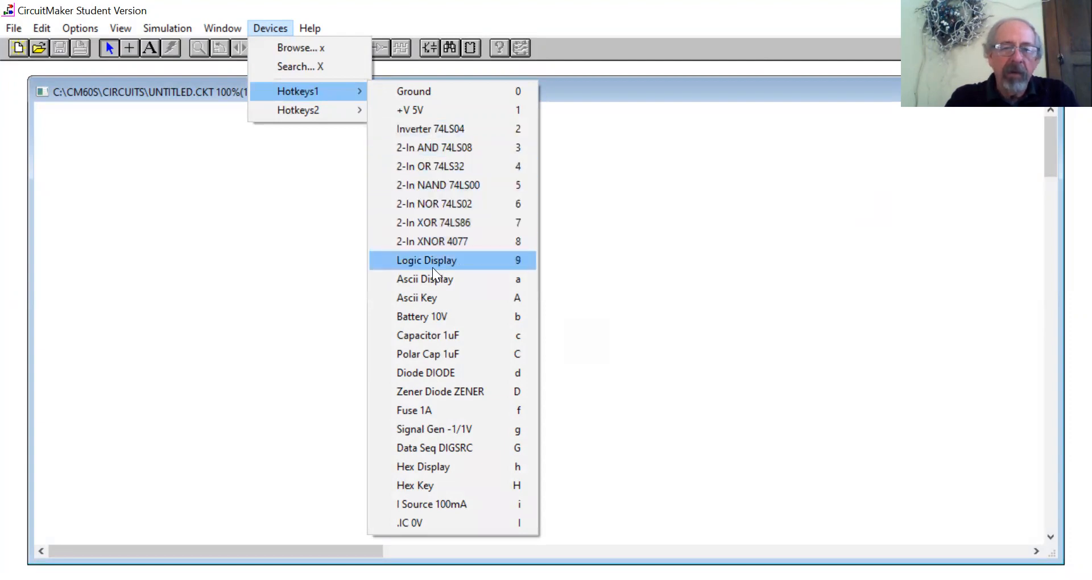
left_click(436, 317)
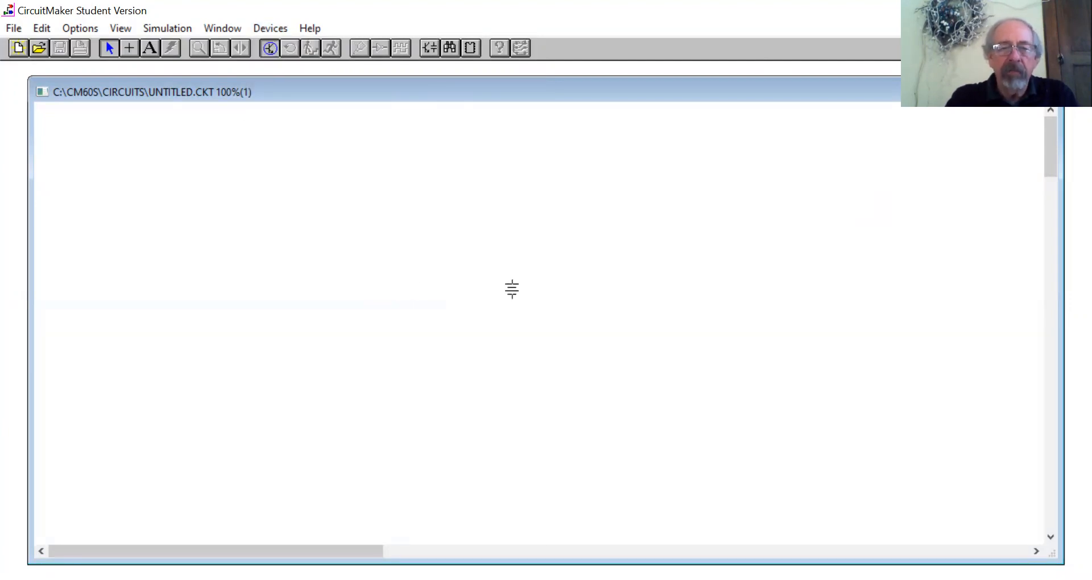
left_click(372, 292)
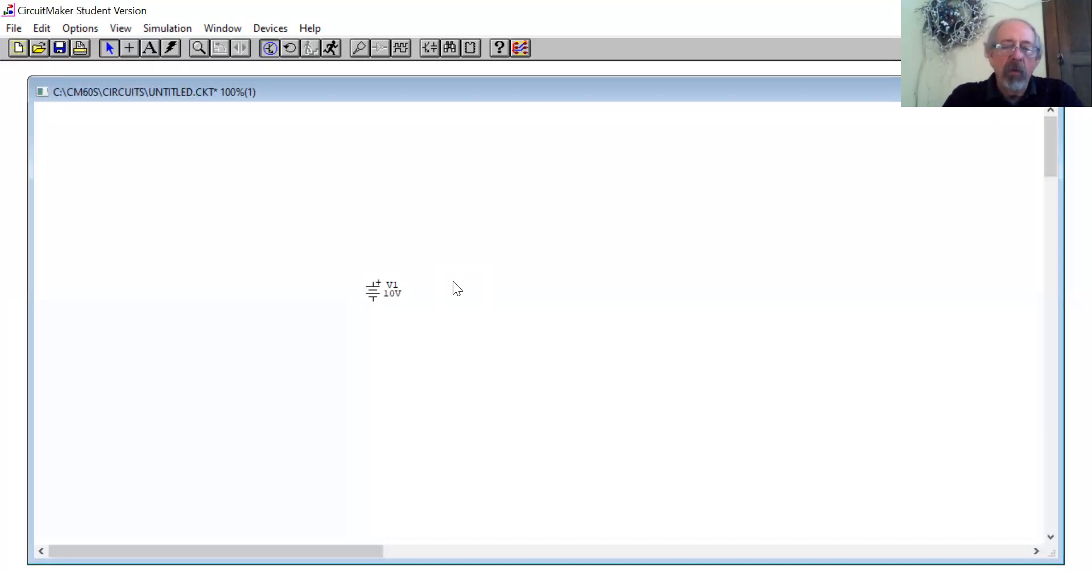
Step: Set the battery's label-value to 20V in its device data
right_click(372, 294)
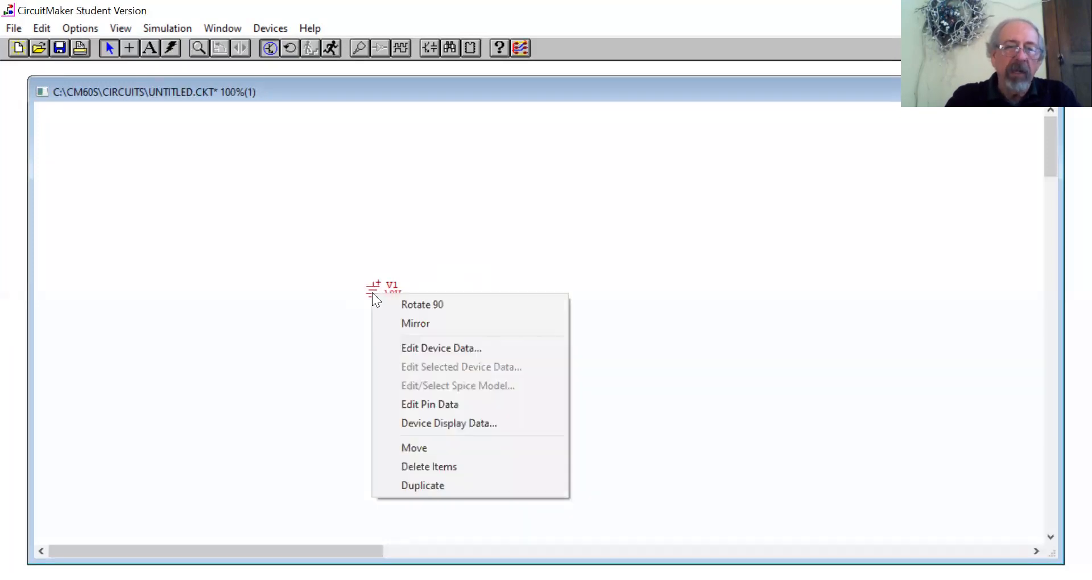
left_click(412, 340)
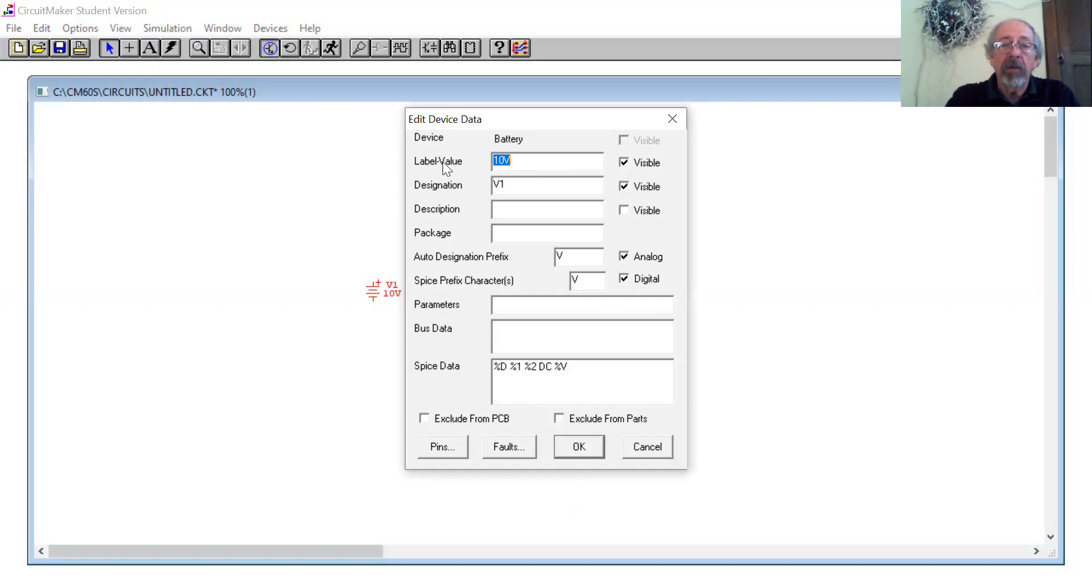
left_click(500, 160)
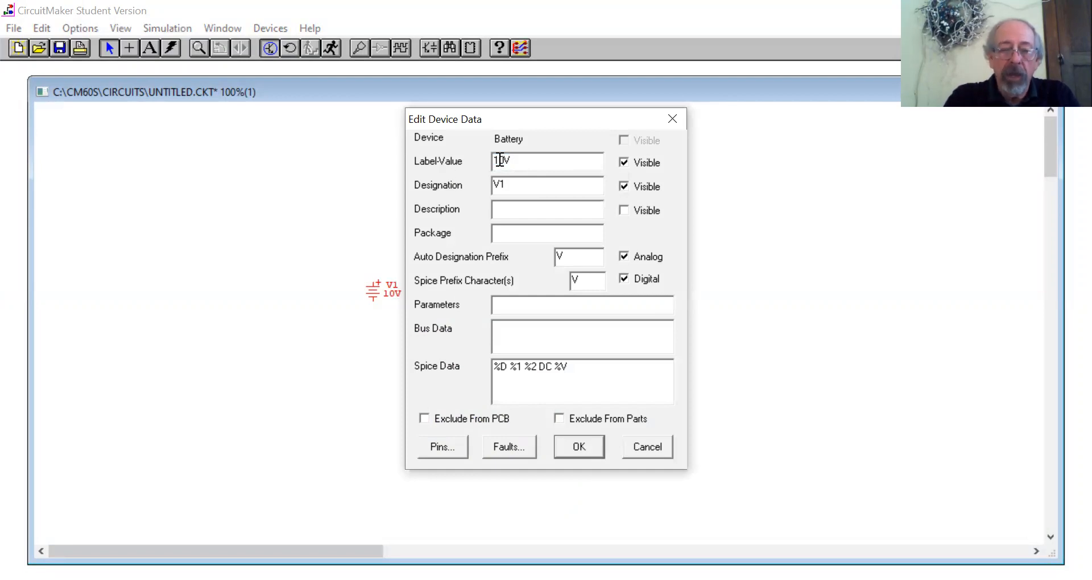
key("BackSpace")
type("2")
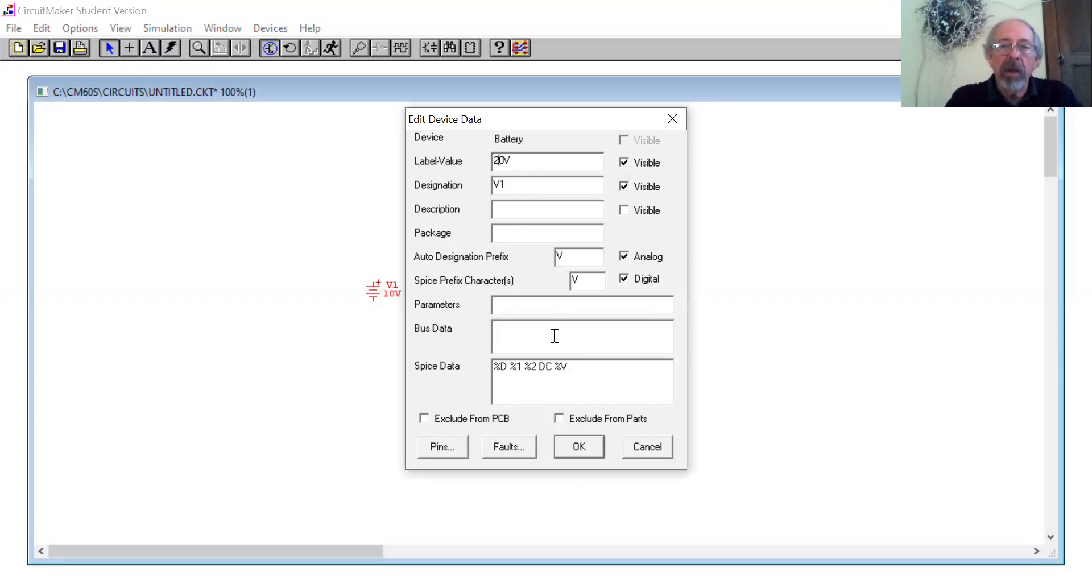
left_click(568, 447)
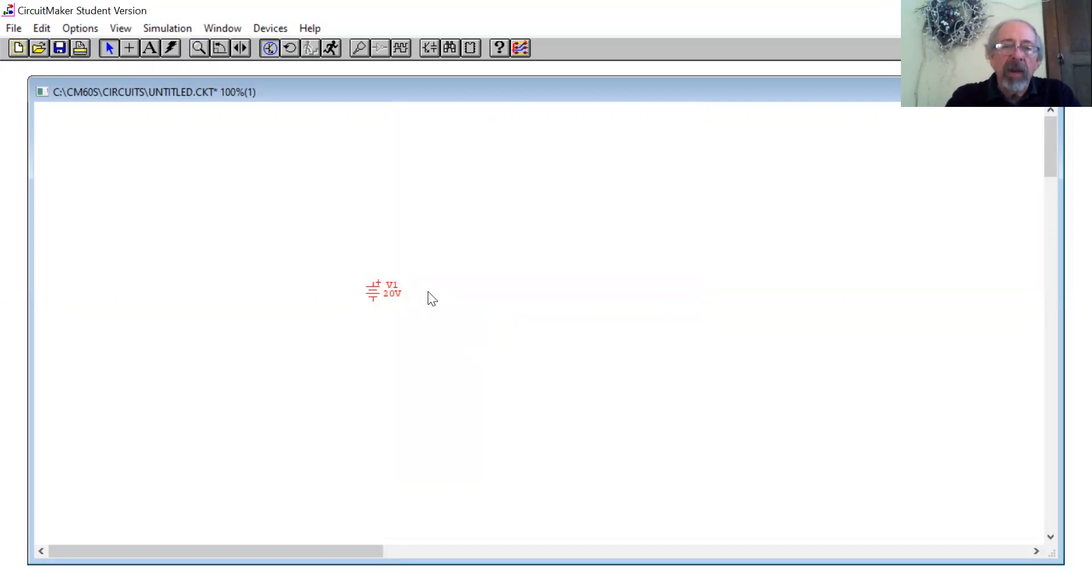
left_click(636, 234)
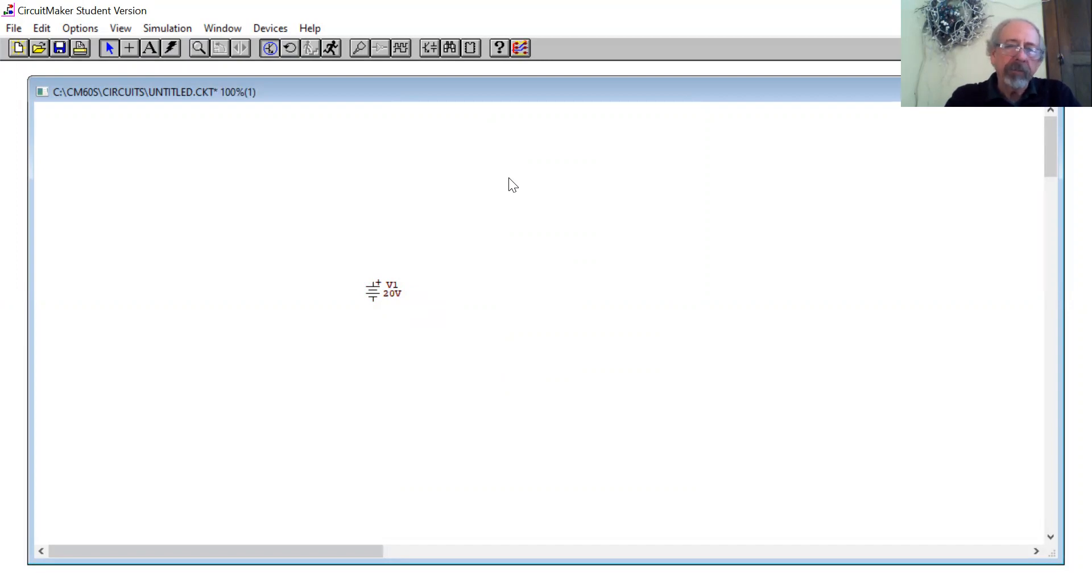
Step: Place a 1k resistor to the right of the battery and rotate it 90 degrees to stand vertically
key("alt+d")
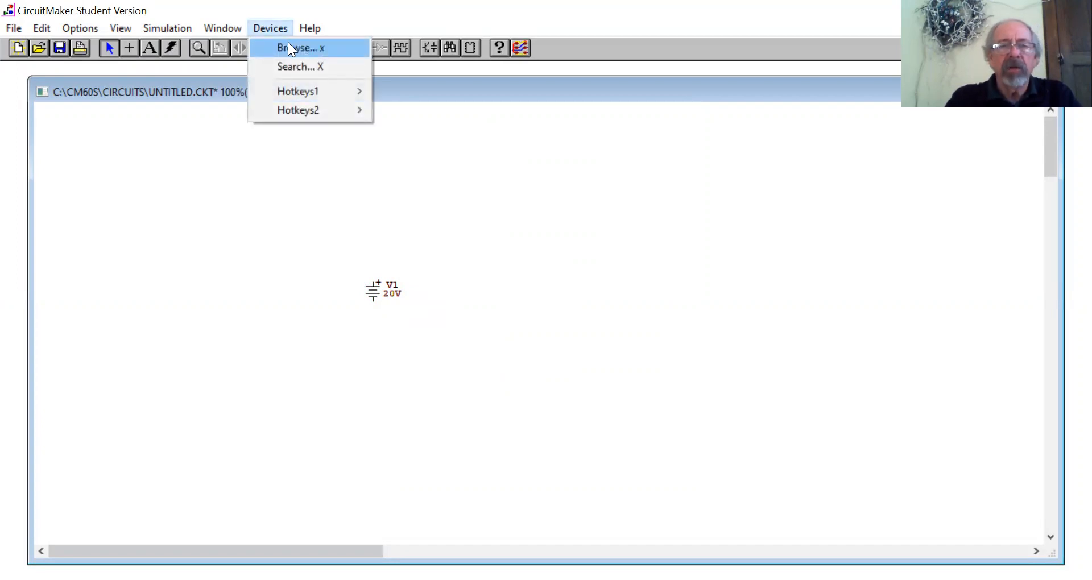
mouse_move(297, 92)
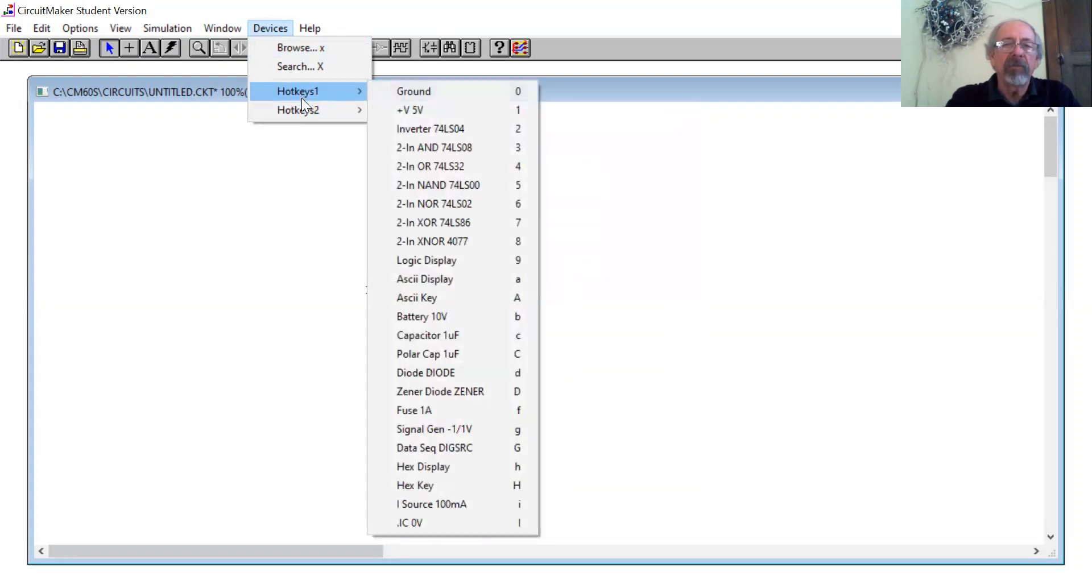
mouse_move(302, 111)
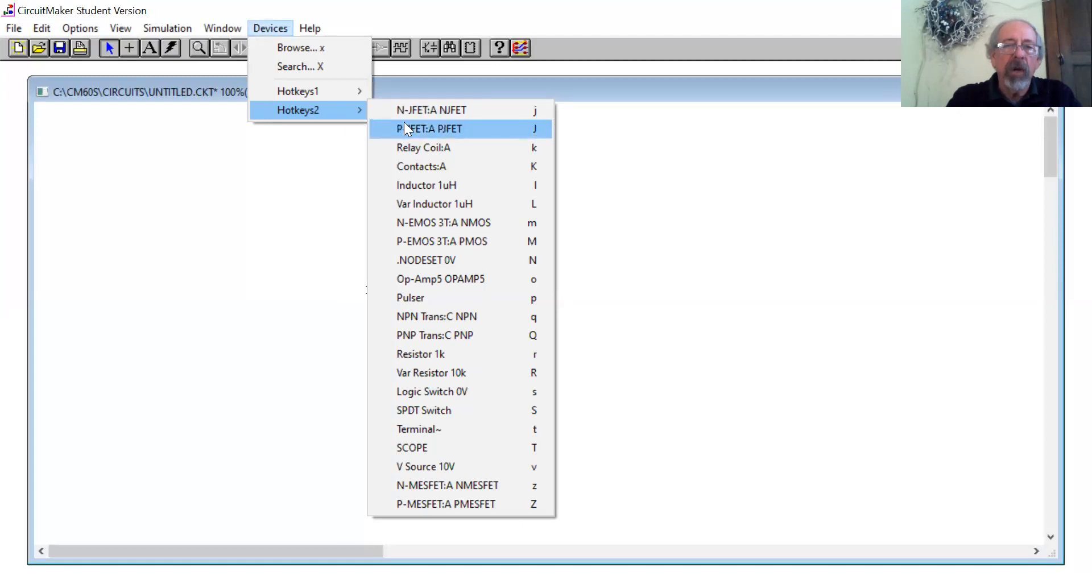
left_click(427, 355)
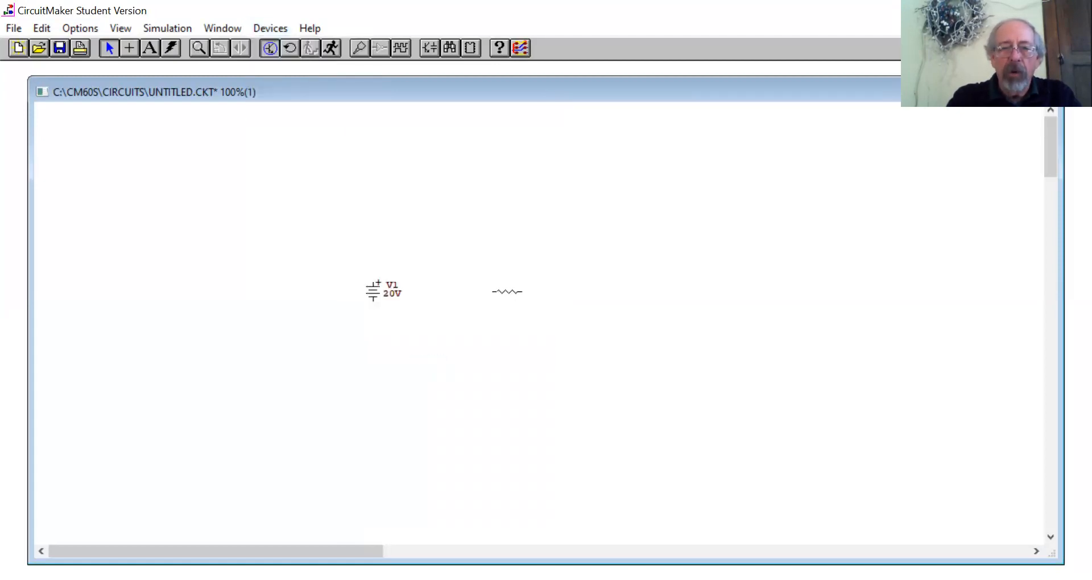
right_click(507, 292)
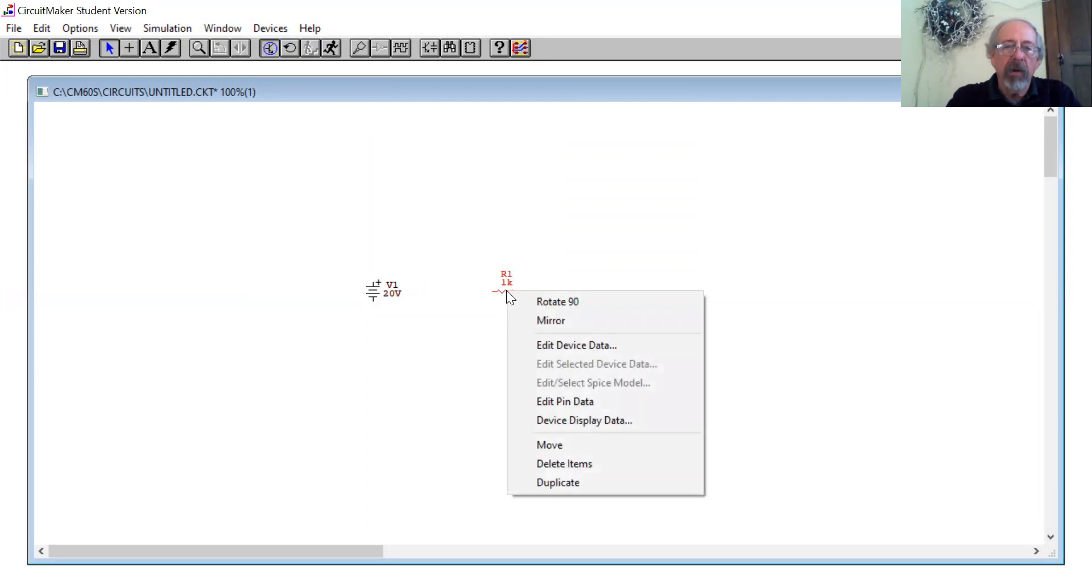
left_click(550, 304)
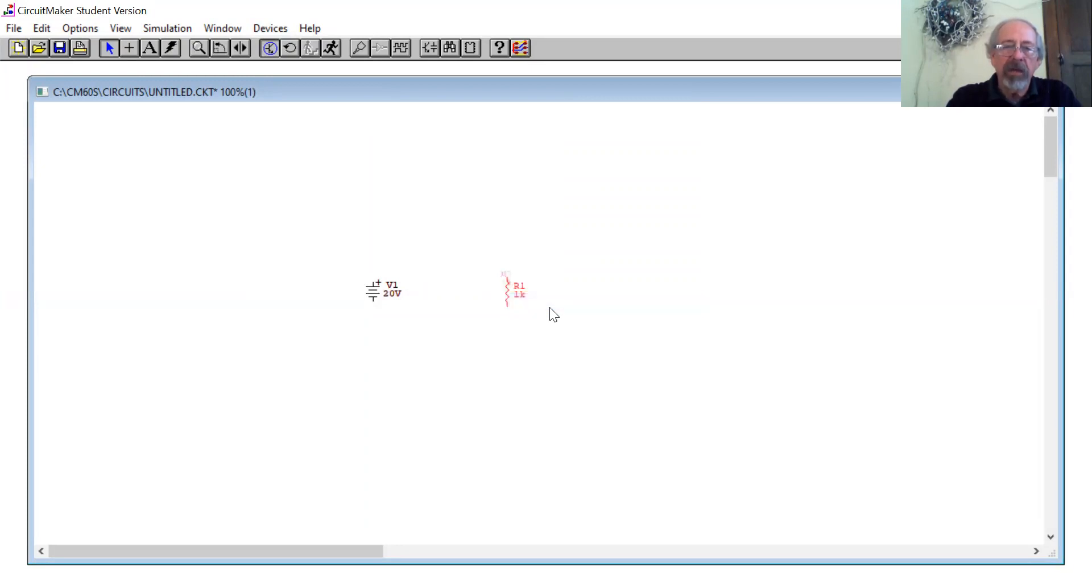
left_click(648, 265)
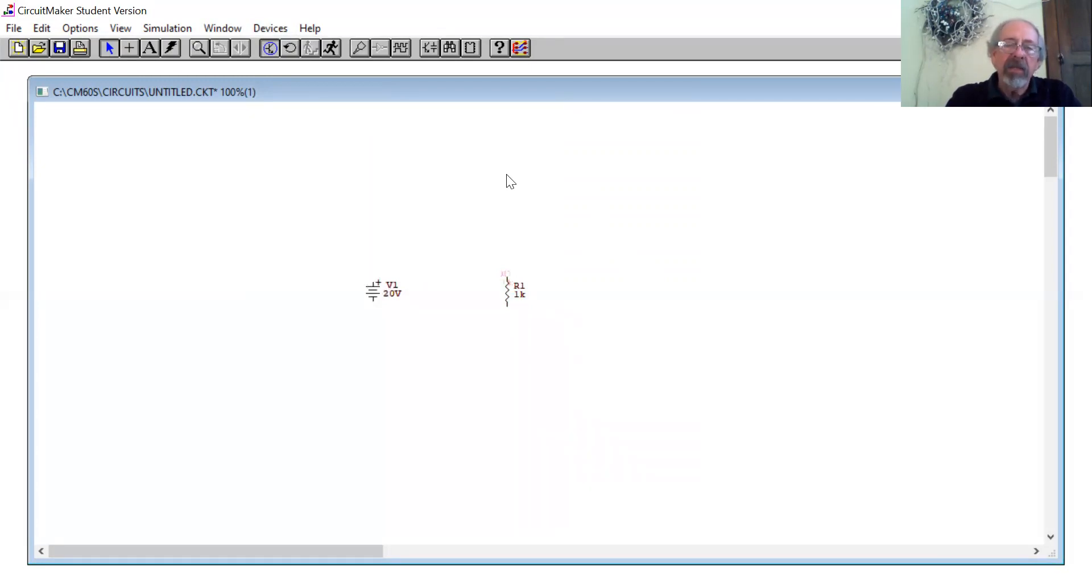
Step: Wire the battery's positive terminal to the resistor's upper end and the resistor's lower end to the battery's negative terminal
left_click(130, 51)
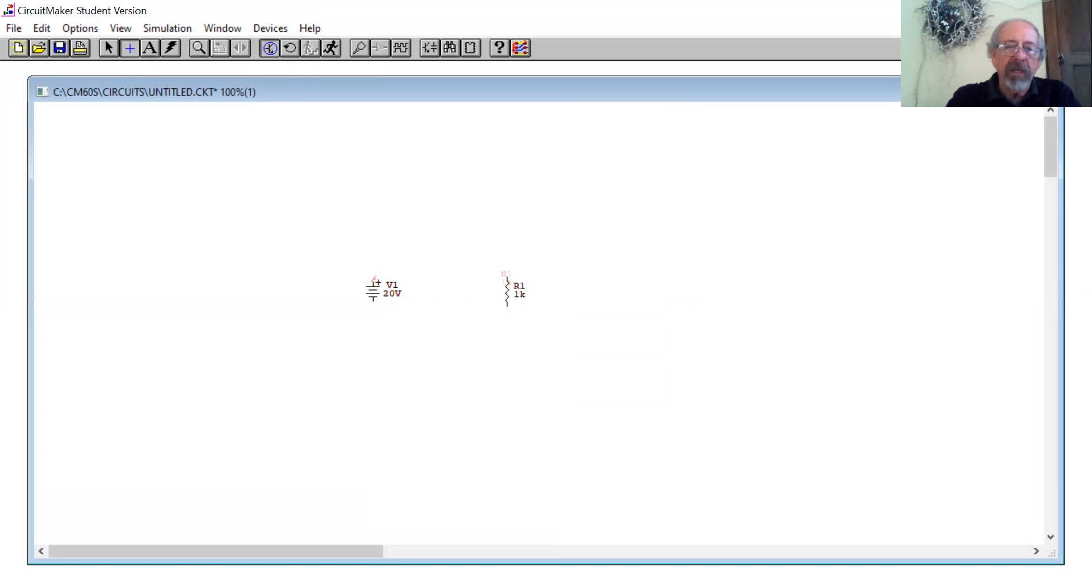
mouse_move(374, 281)
left_mouse_down()
mouse_move(475, 268)
mouse_move(507, 276)
left_mouse_up()
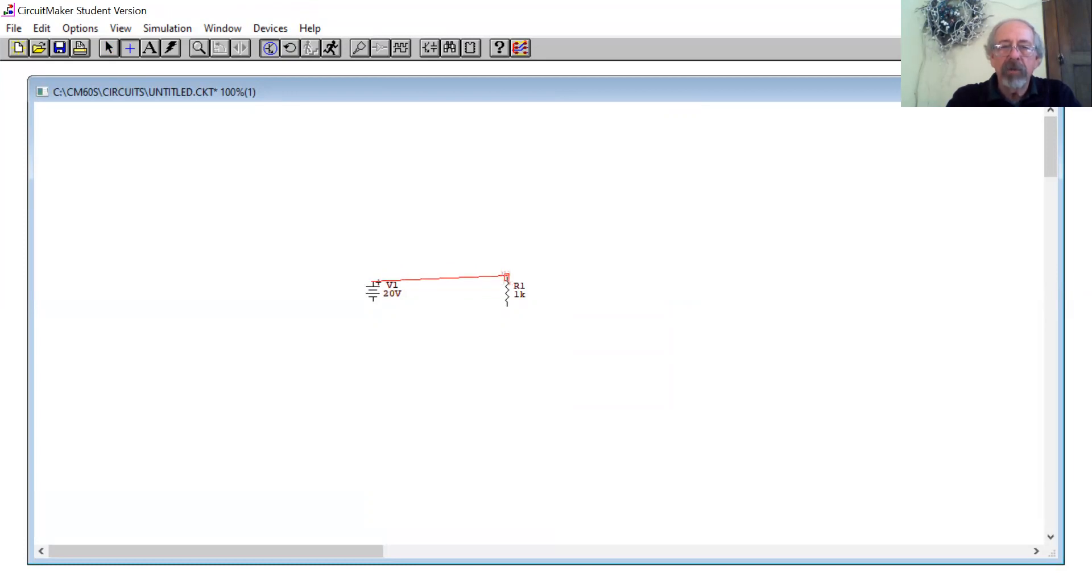
left_click_drag(507, 276, 507, 275)
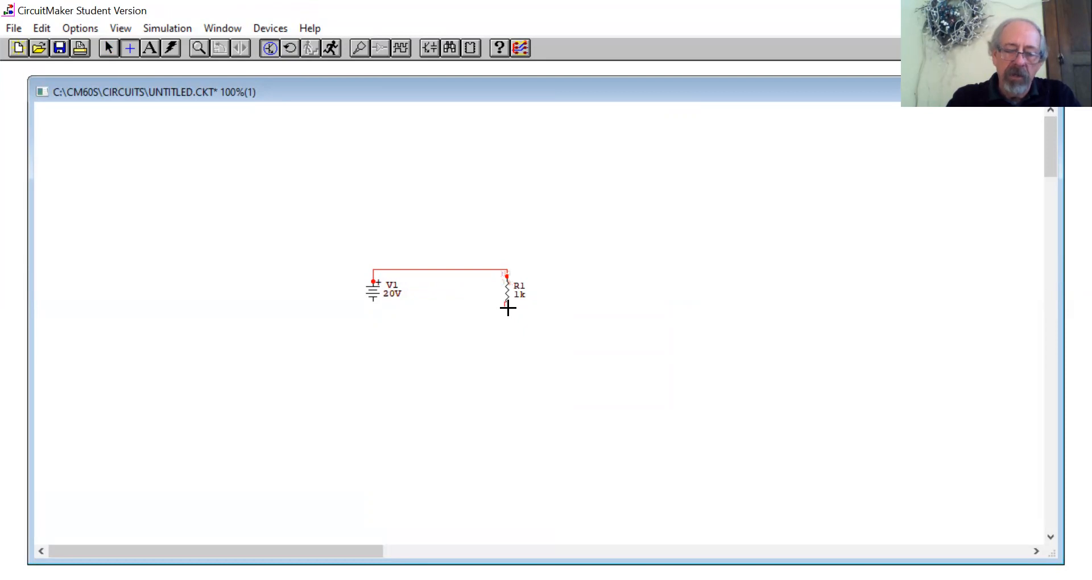
left_click_drag(507, 305, 372, 302)
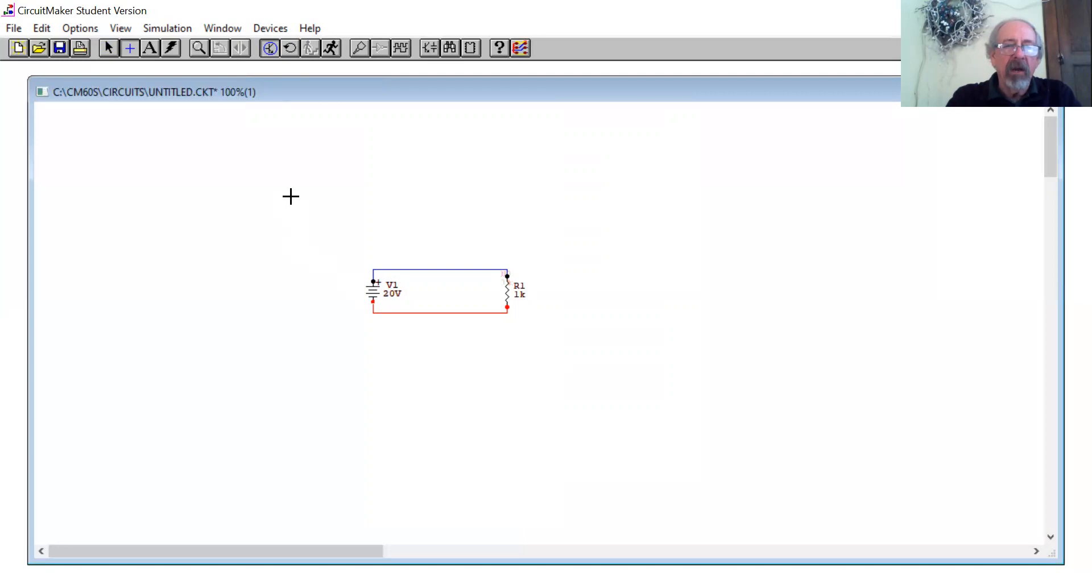
mouse_move(290, 196)
left_mouse_down()
mouse_move(562, 197)
mouse_move(232, 196)
mouse_move(247, 197)
left_mouse_up()
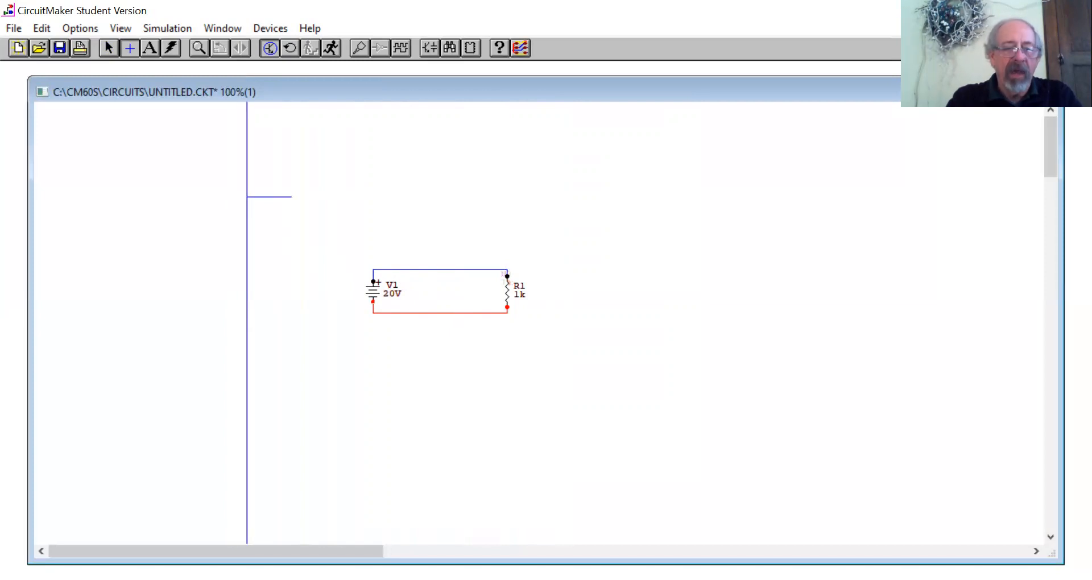
left_click_drag(247, 196, 247, 193)
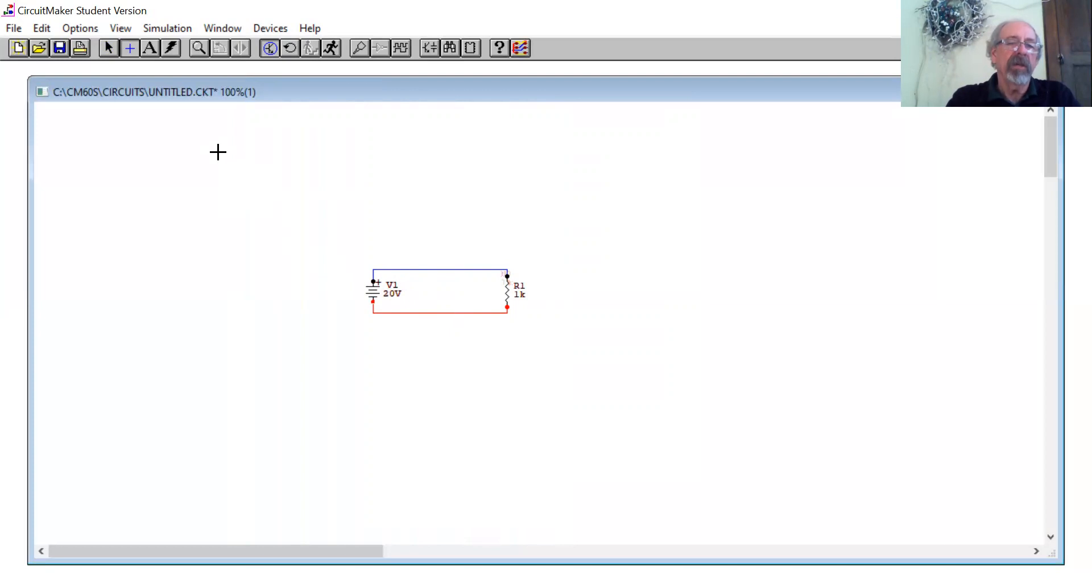
left_click(110, 50)
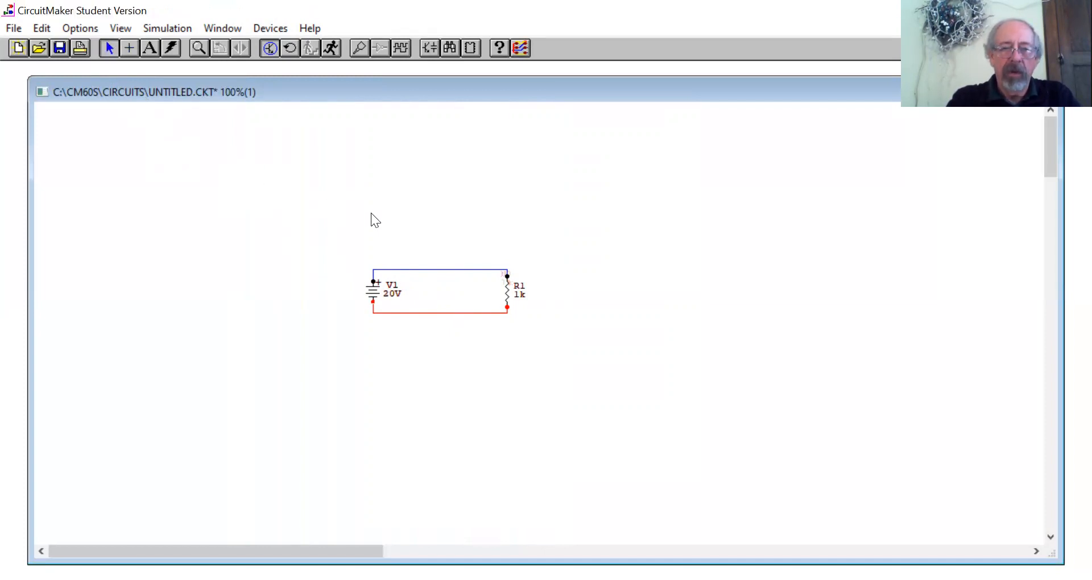
left_click(409, 209)
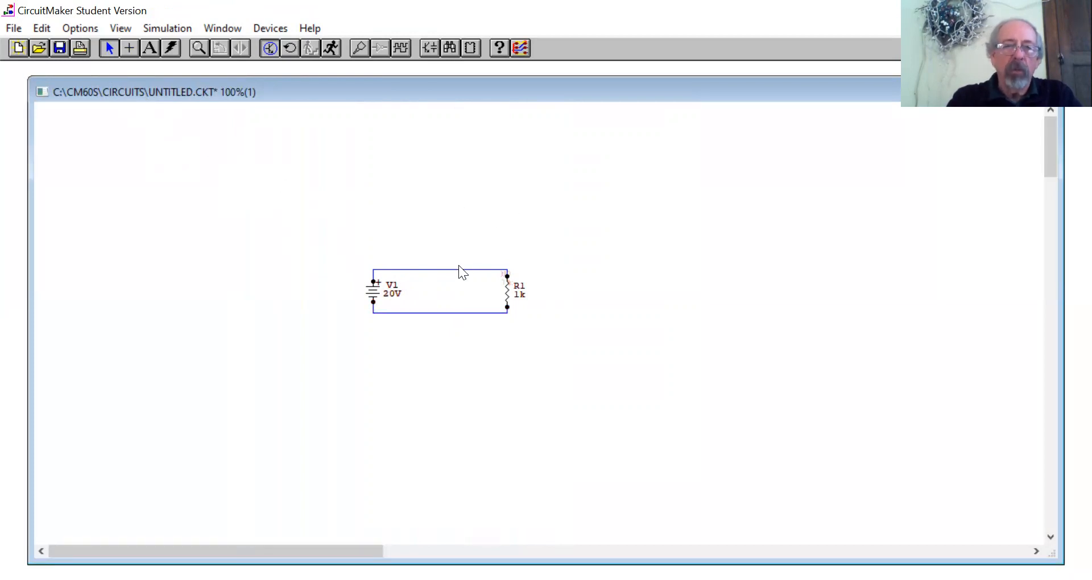
Step: Move the upper wire segment farther up and the lower wire segment farther down to enlarge the circuit loop
left_click_drag(456, 268, 455, 249)
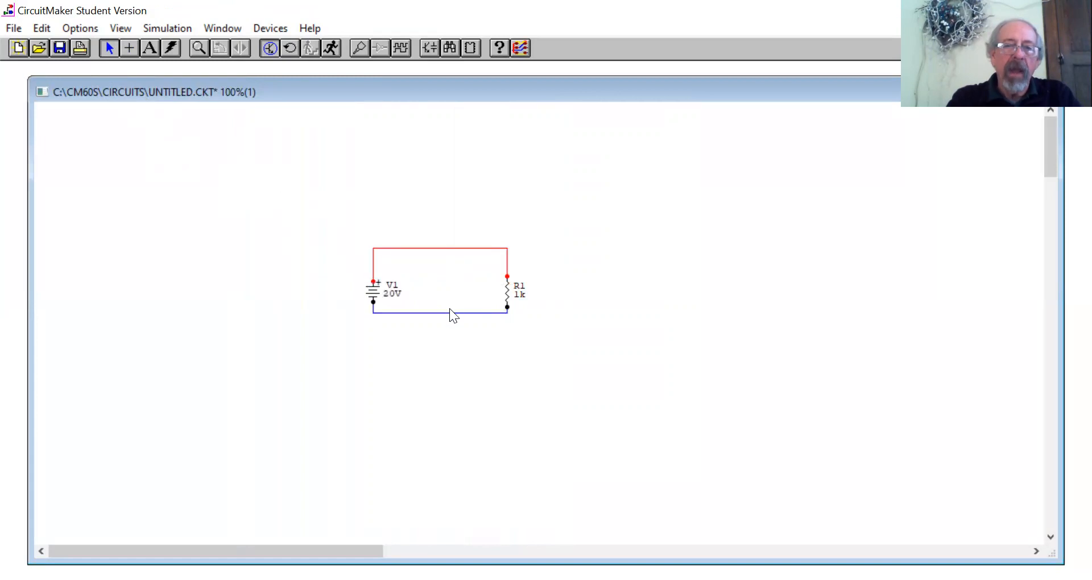
left_click_drag(449, 313, 473, 334)
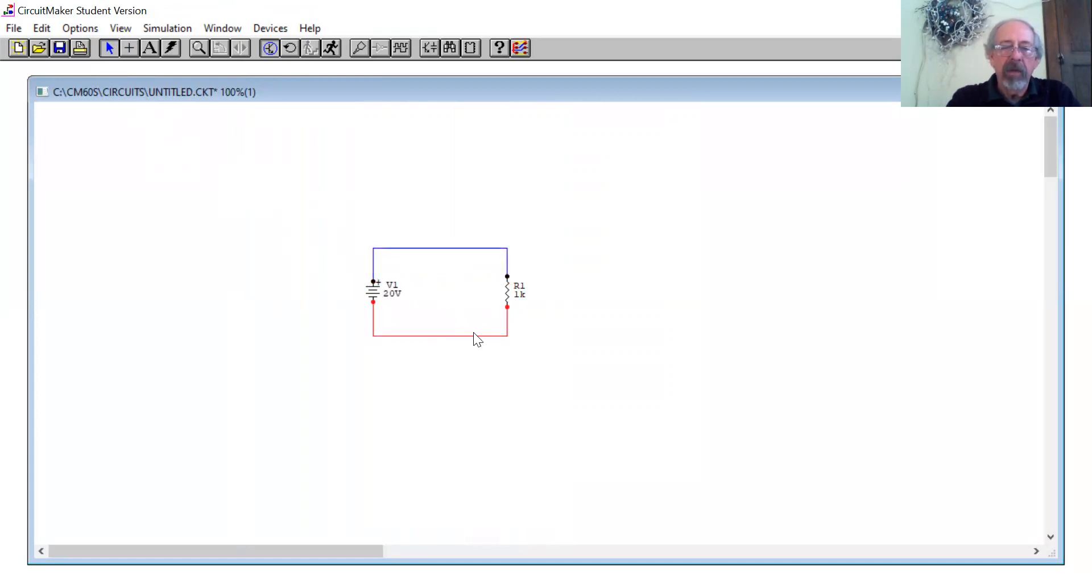
left_click(570, 300)
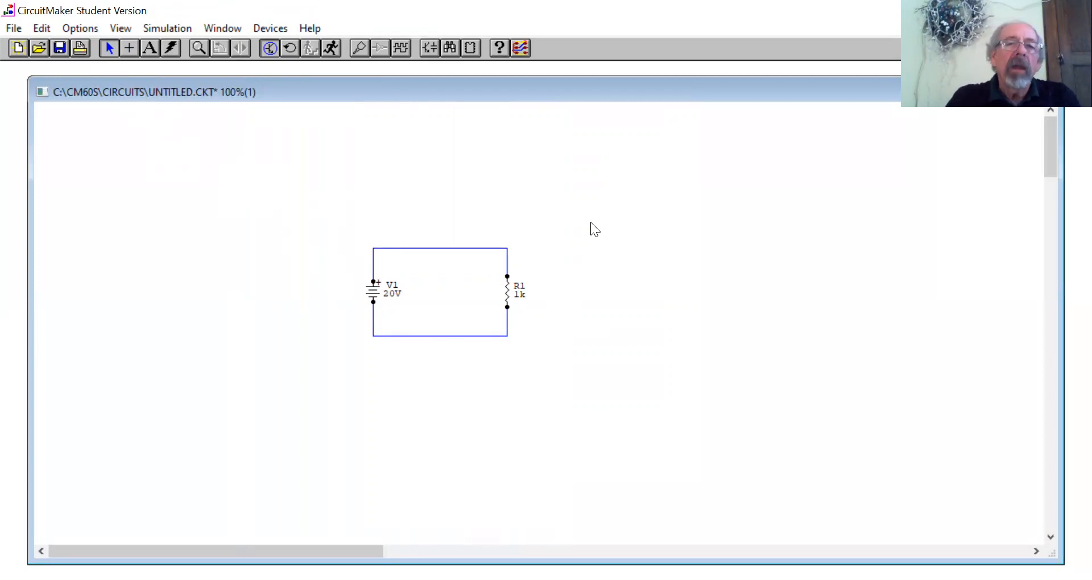
Step: Set the resistor's label-value to 10k in its device data
right_click(508, 297)
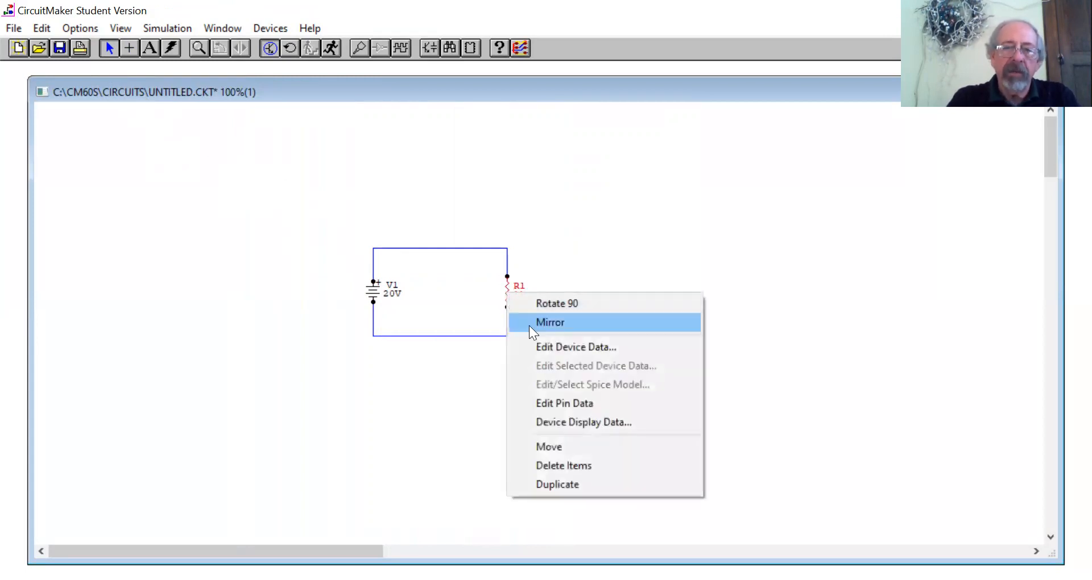
left_click(545, 347)
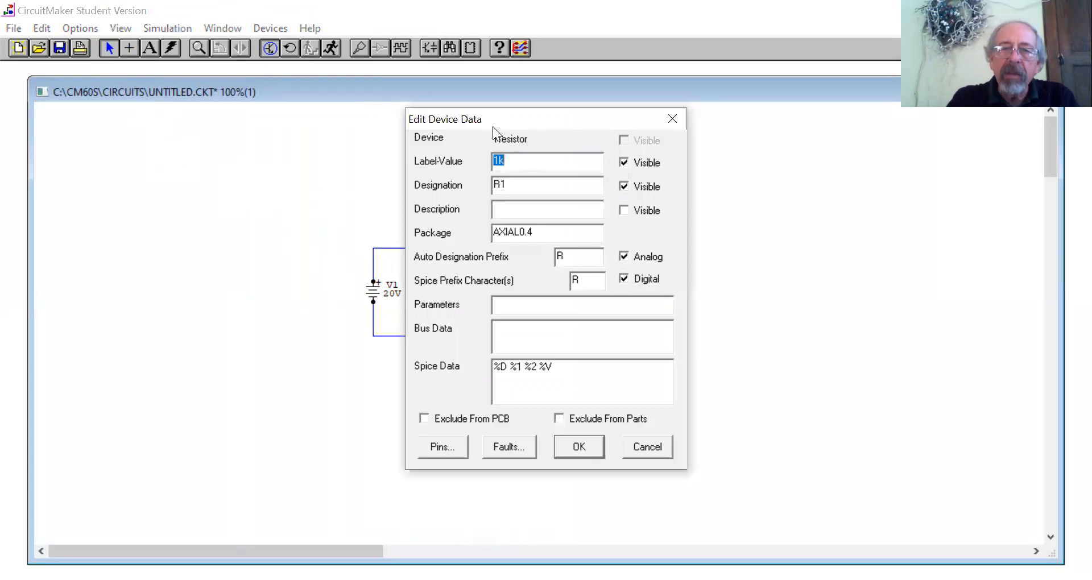
left_click(499, 159)
type("0")
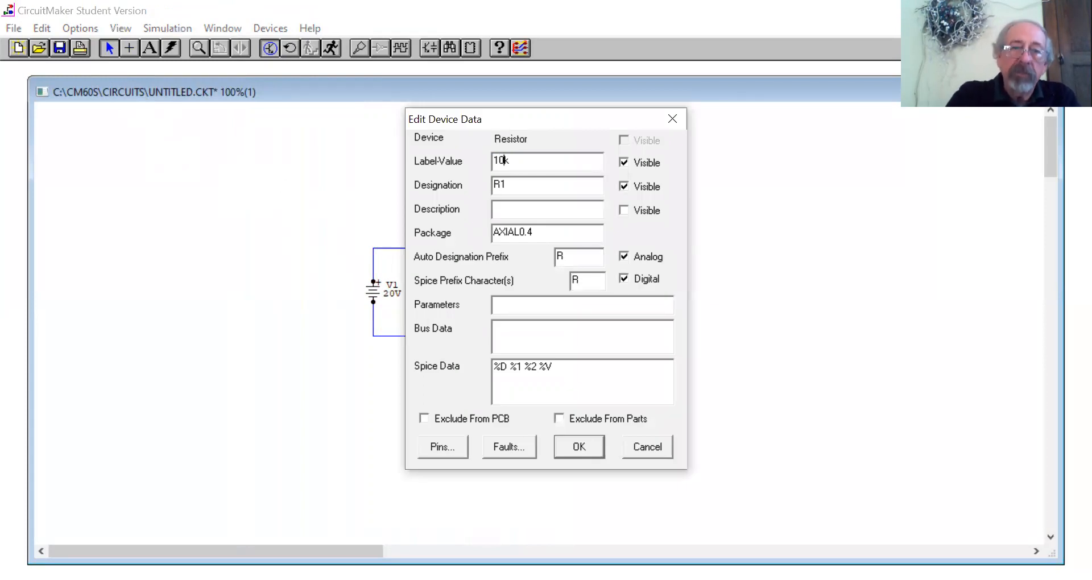
left_click(570, 448)
left_click(576, 412)
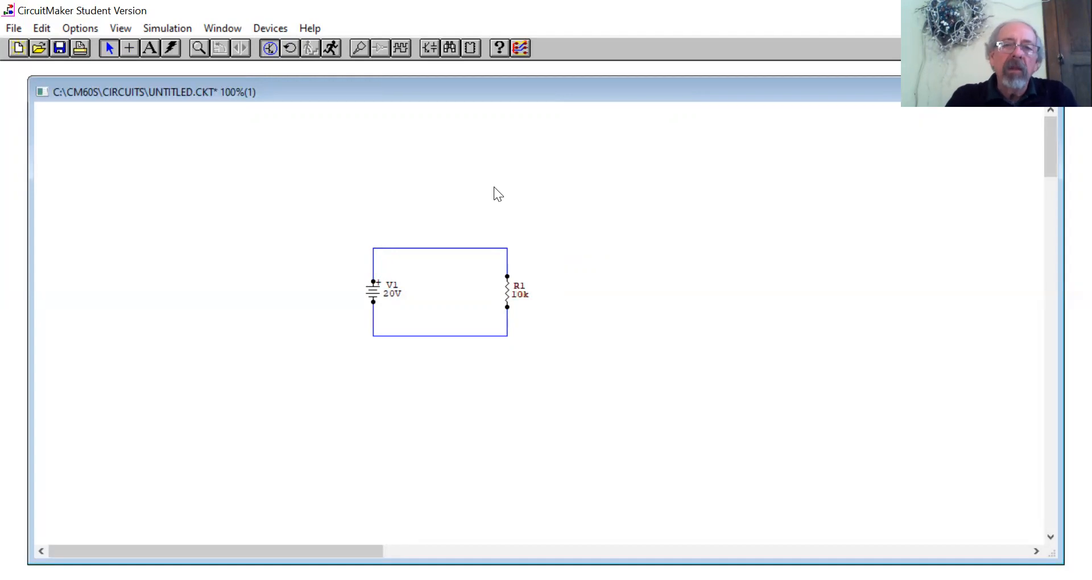
left_click(185, 27)
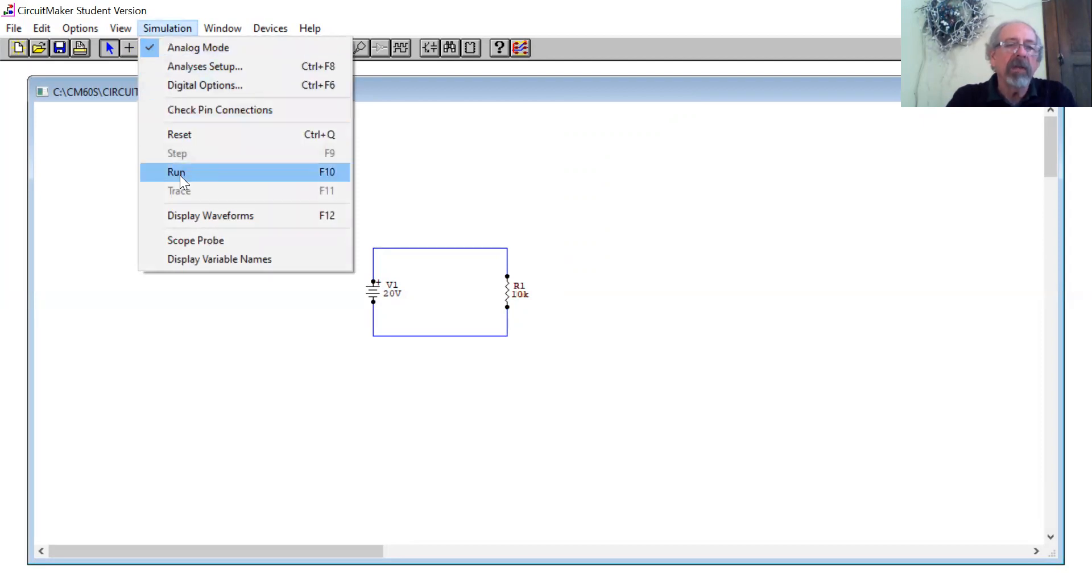
left_click(409, 165)
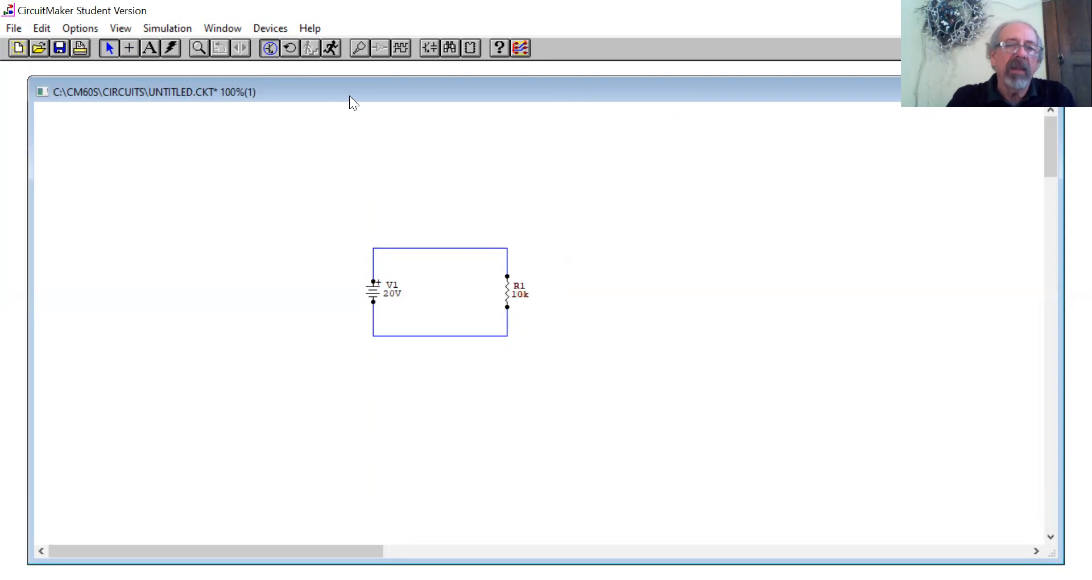
Step: Try to run the simulation of the battery and resistor circuit
left_click(329, 50)
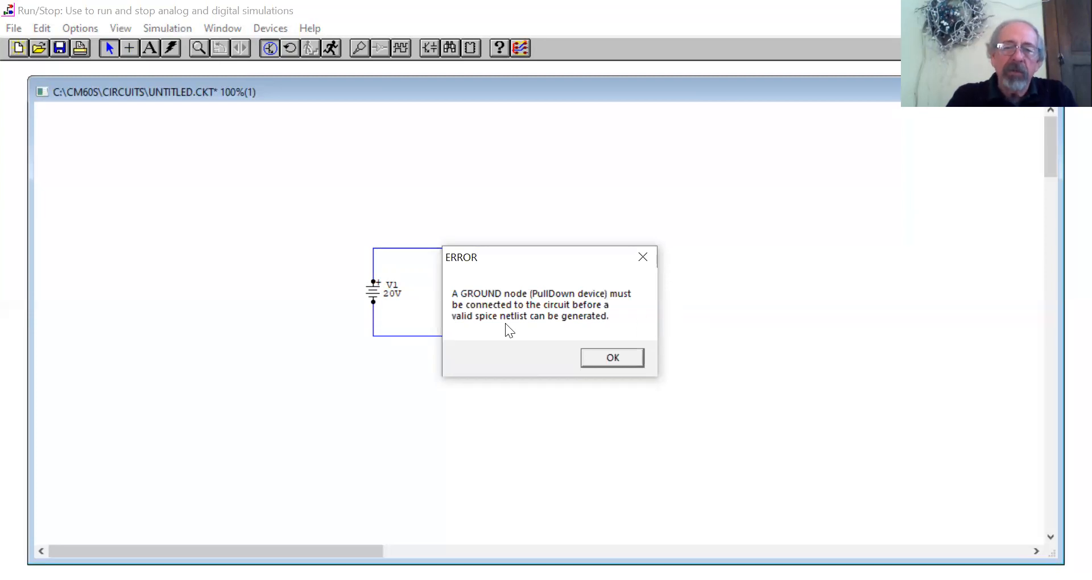
left_click(612, 360)
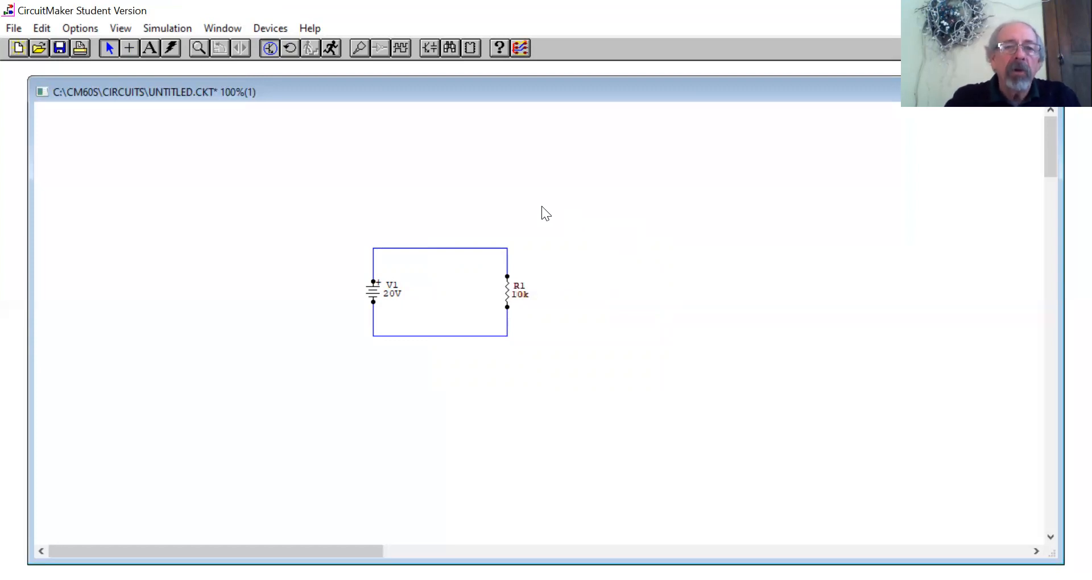
Step: Place a ground device below the circuit loop and wire it to the lower wire
left_click(277, 28)
mouse_move(303, 85)
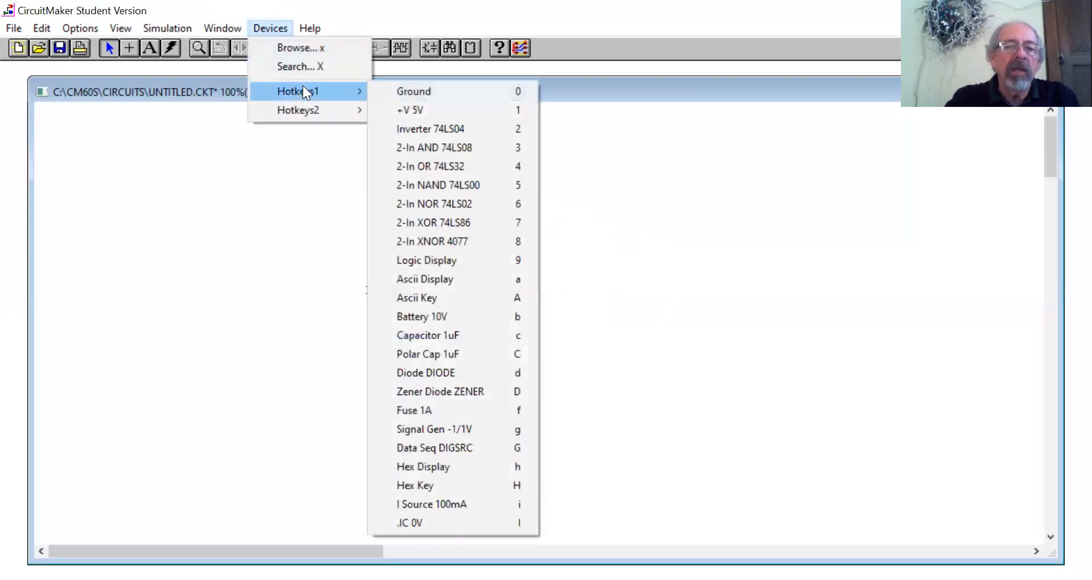
left_click(404, 93)
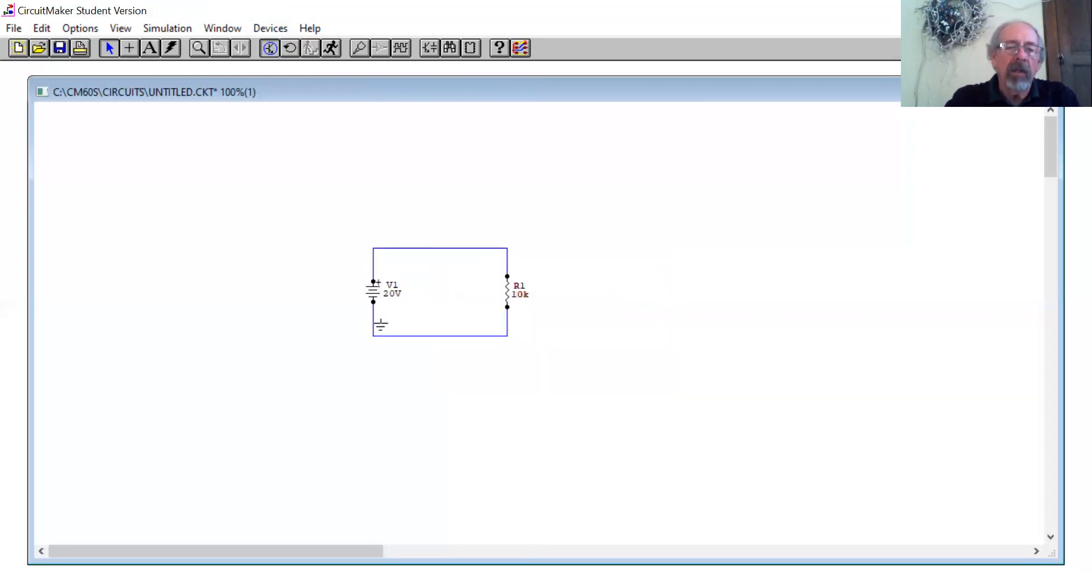
left_click(412, 374)
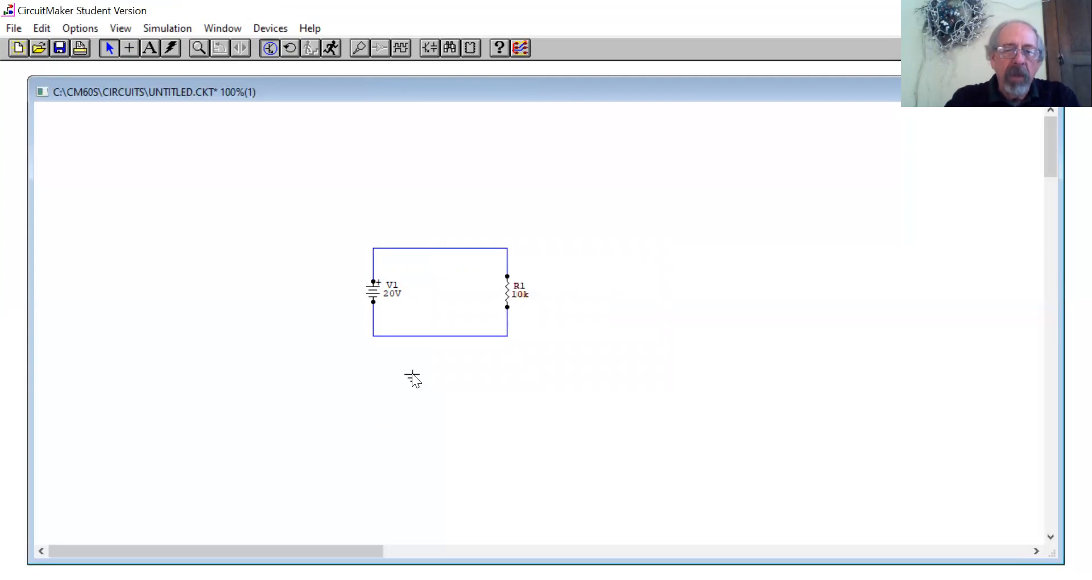
left_click(130, 49)
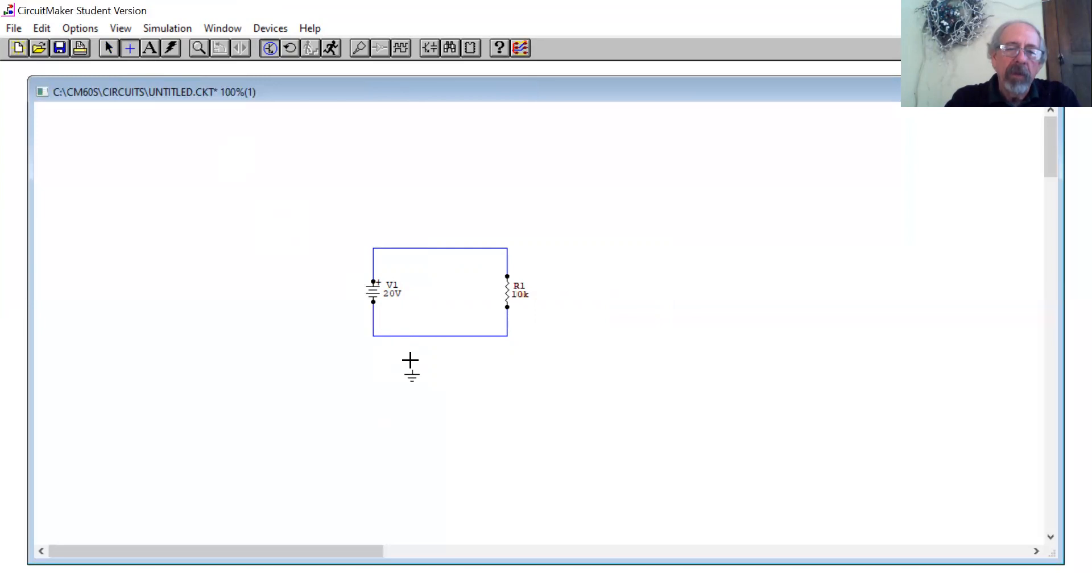
left_click_drag(412, 369, 412, 336)
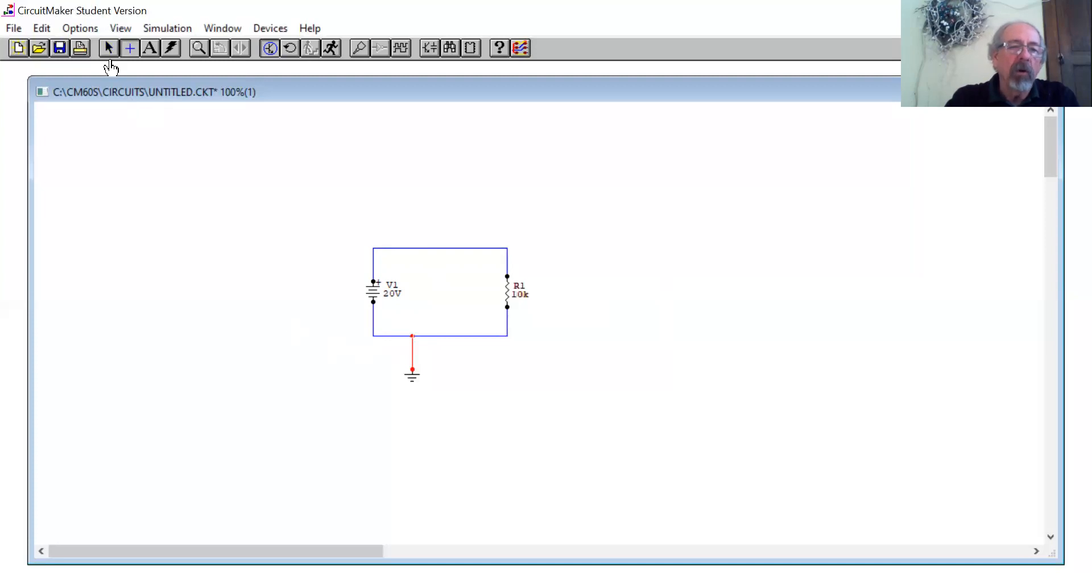
left_click(108, 48)
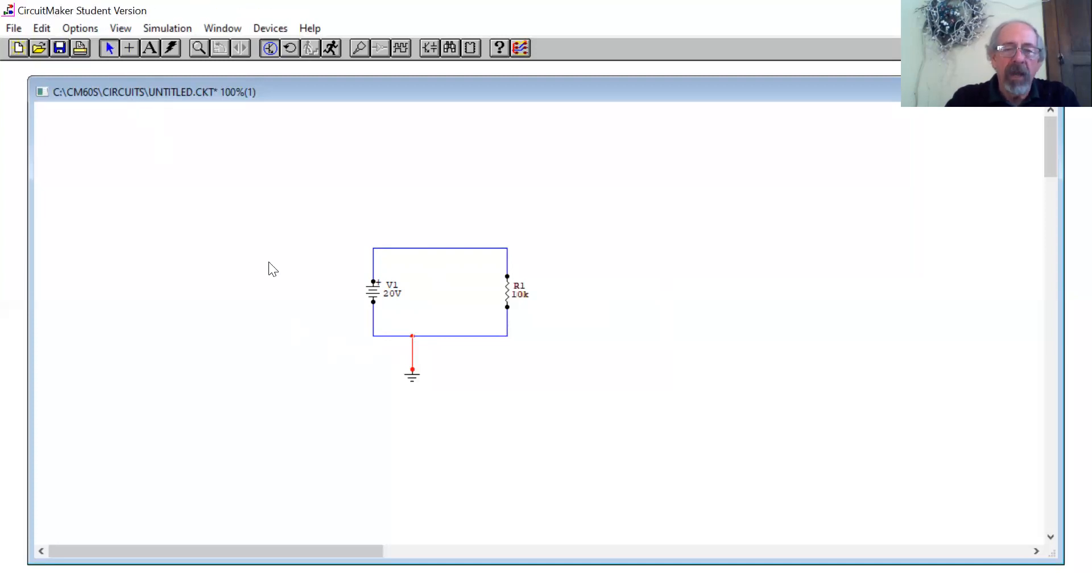
left_click(532, 372)
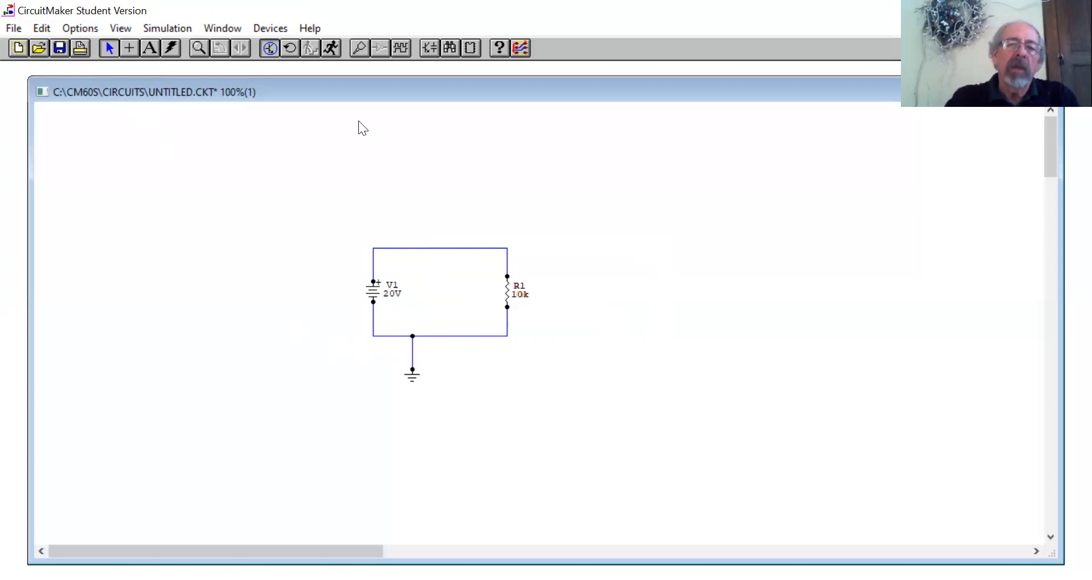
Step: Run the simulation and probe the voltage at several points along the upper and lower sides of the loop
left_click(330, 51)
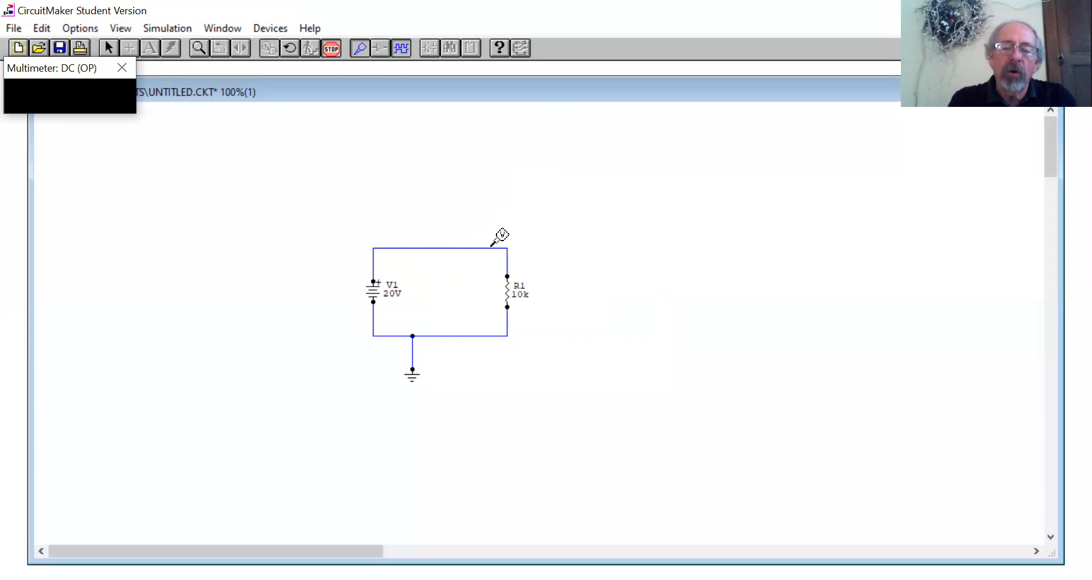
left_click(491, 247)
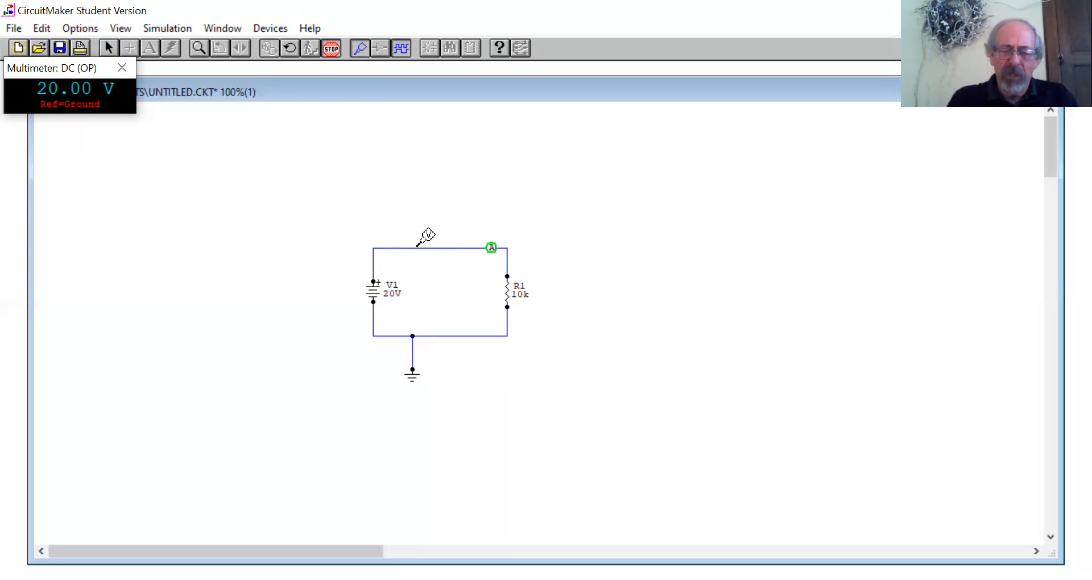
left_click(398, 247)
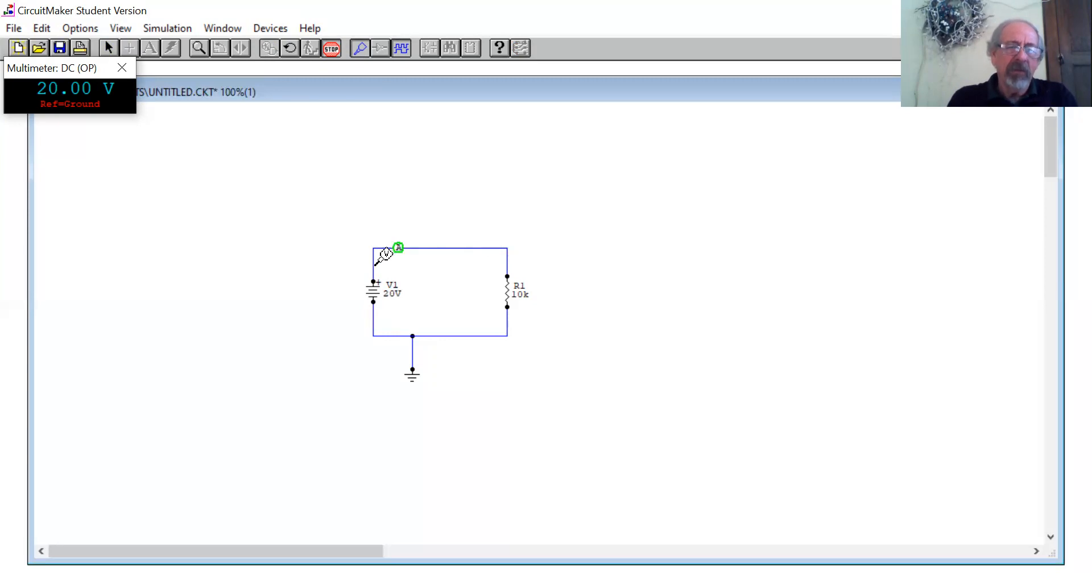
left_click(373, 267)
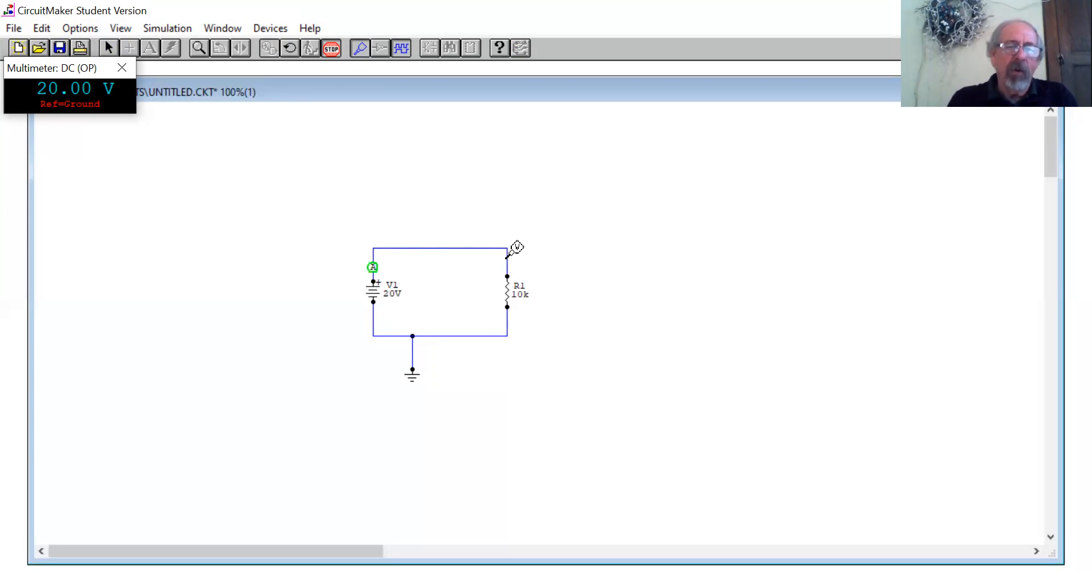
left_click(507, 260)
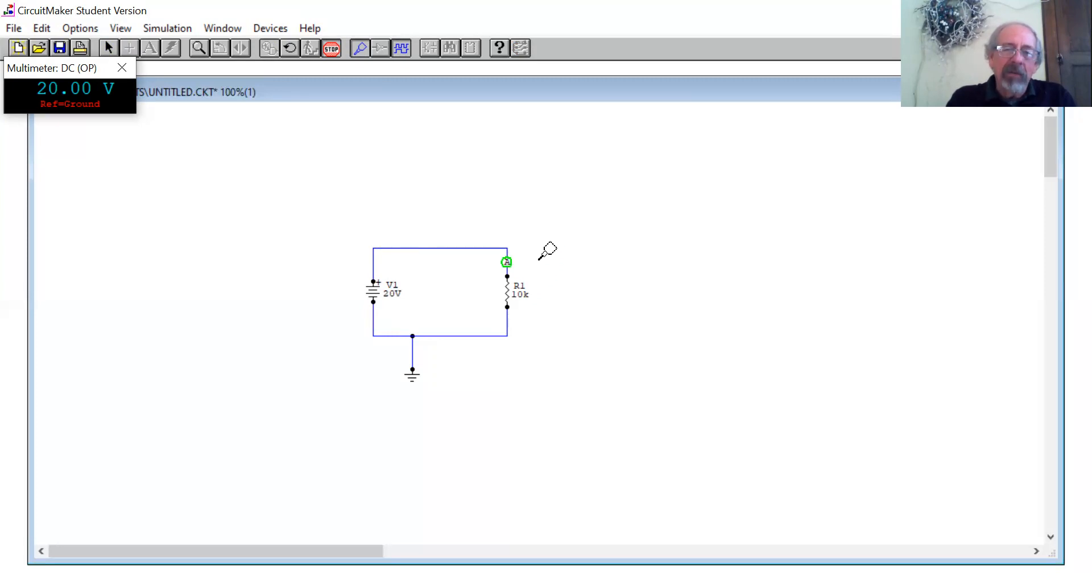
left_click(507, 326)
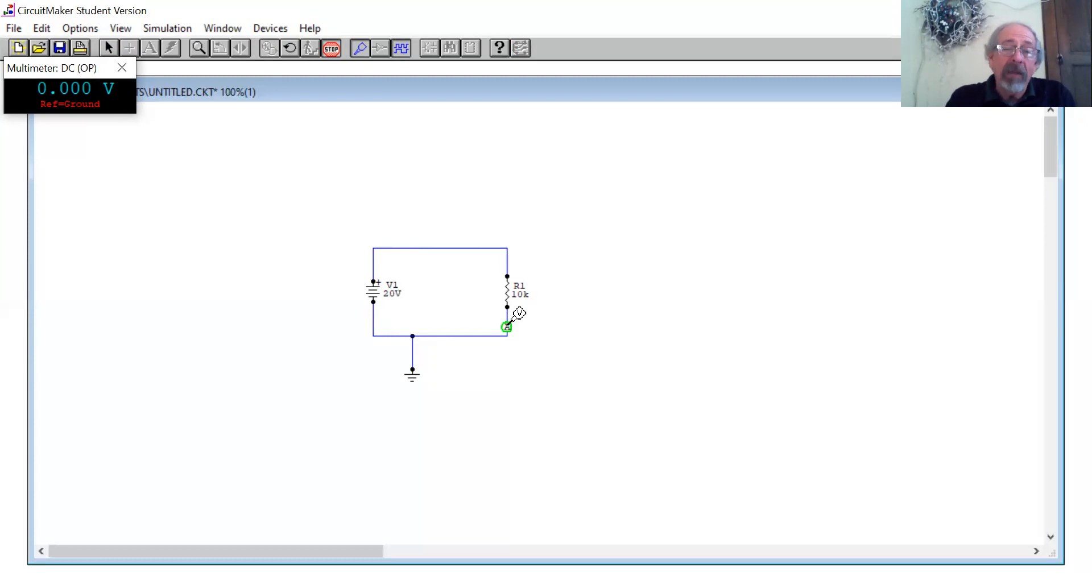
left_click(449, 336)
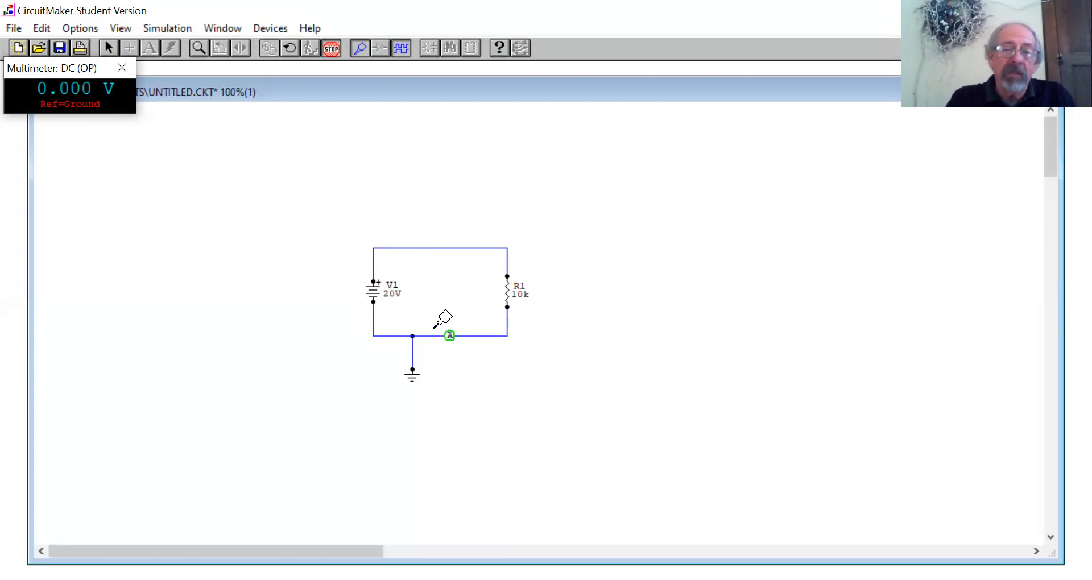
left_click(374, 323)
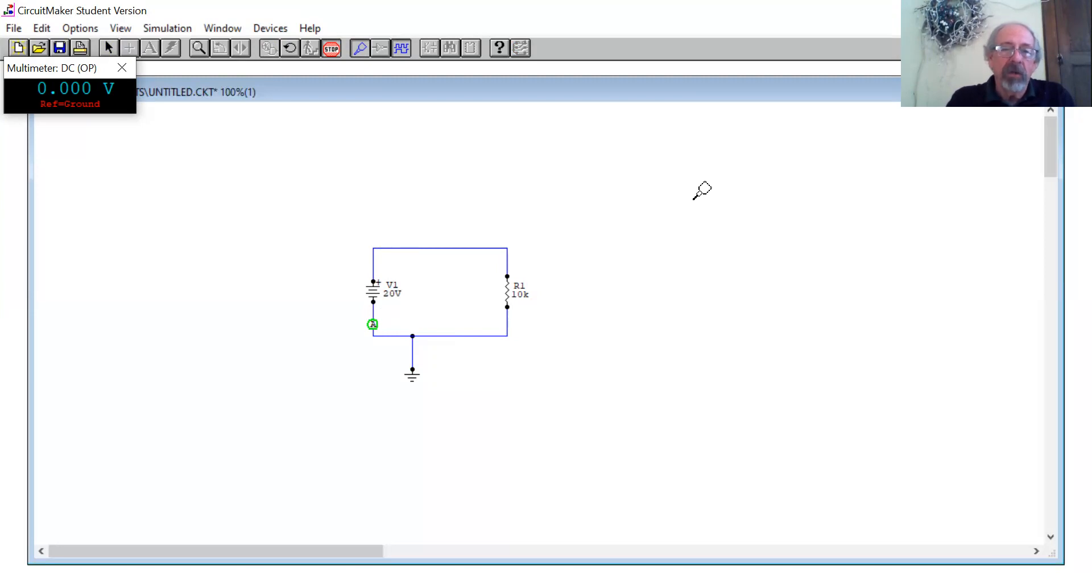
Step: Measure the current at the upper pin of the 10k resistor and stop the simulation
left_click(508, 276)
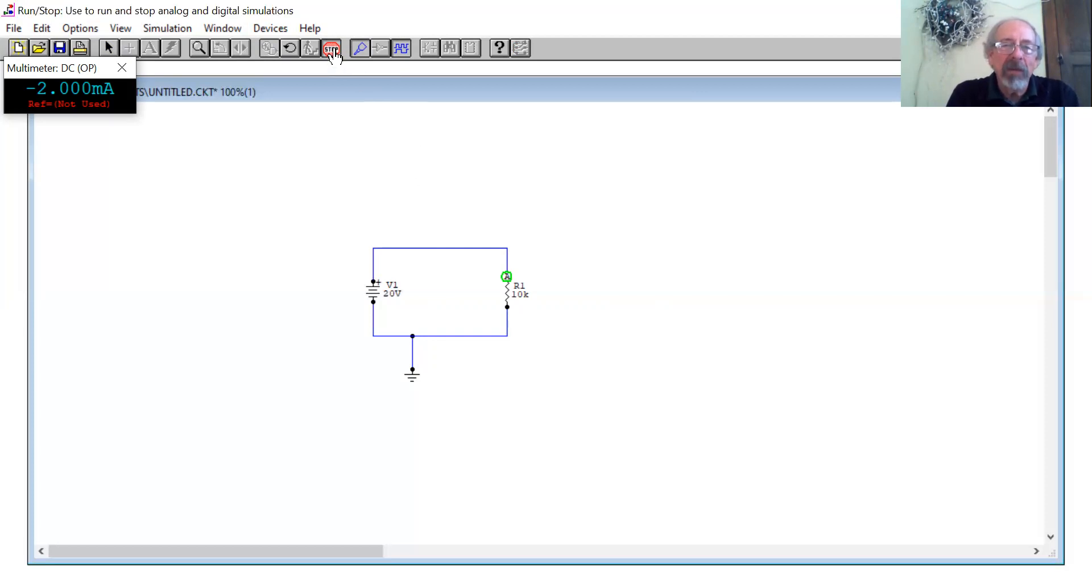
left_click(332, 52)
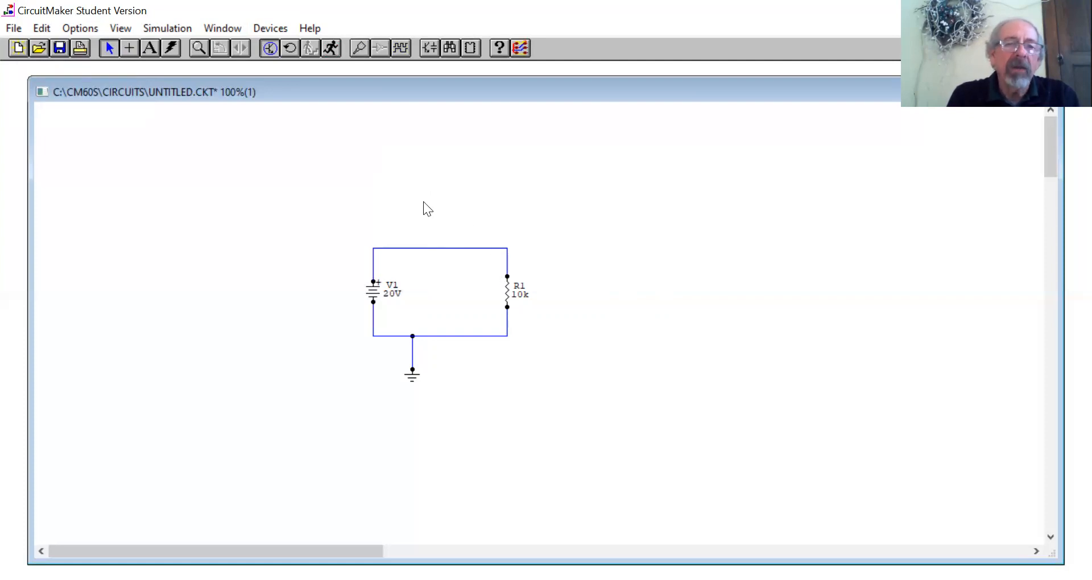
Step: Place a horizontal 1k resistor to the right of the loop level with the upper wire, and a duplicate level with the lower wire
left_click(273, 29)
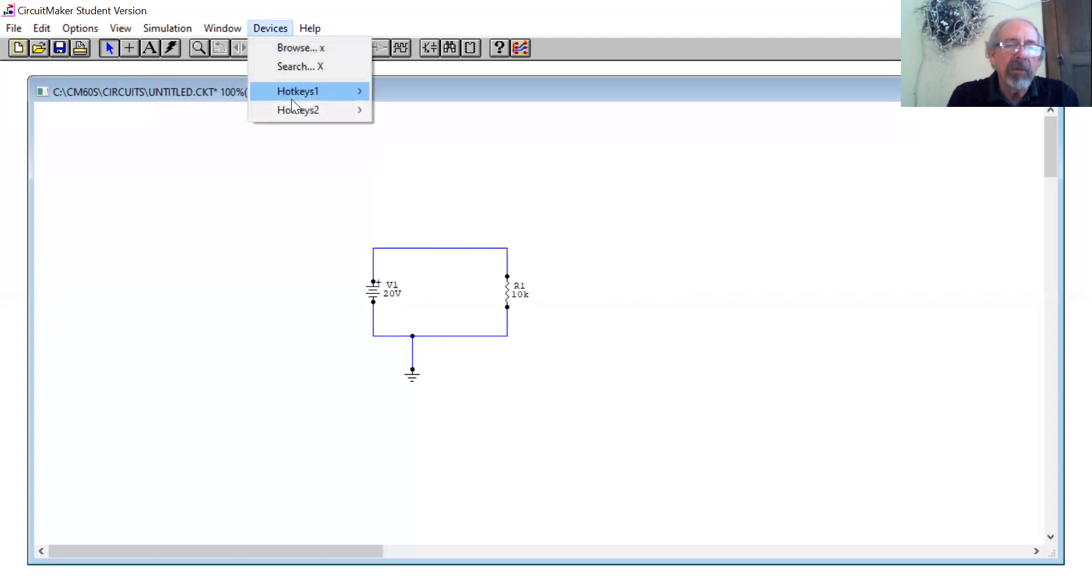
mouse_move(293, 107)
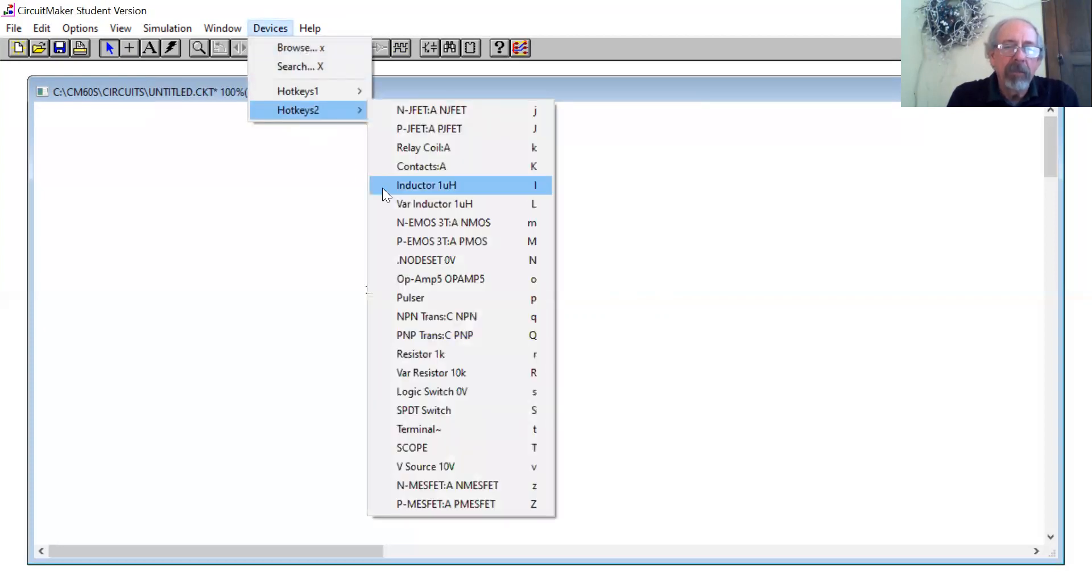
left_click(422, 352)
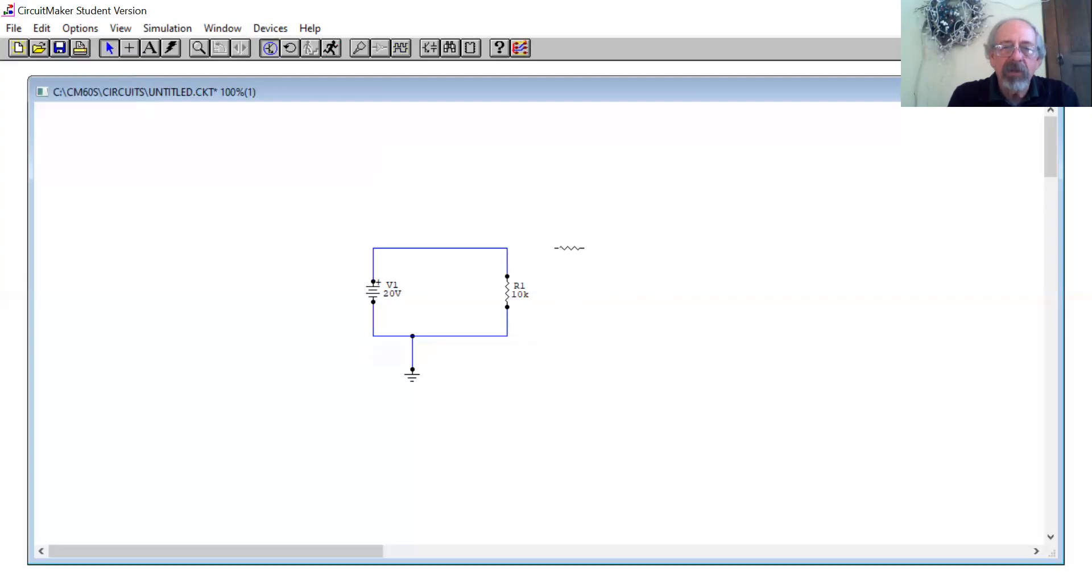
right_click(569, 249)
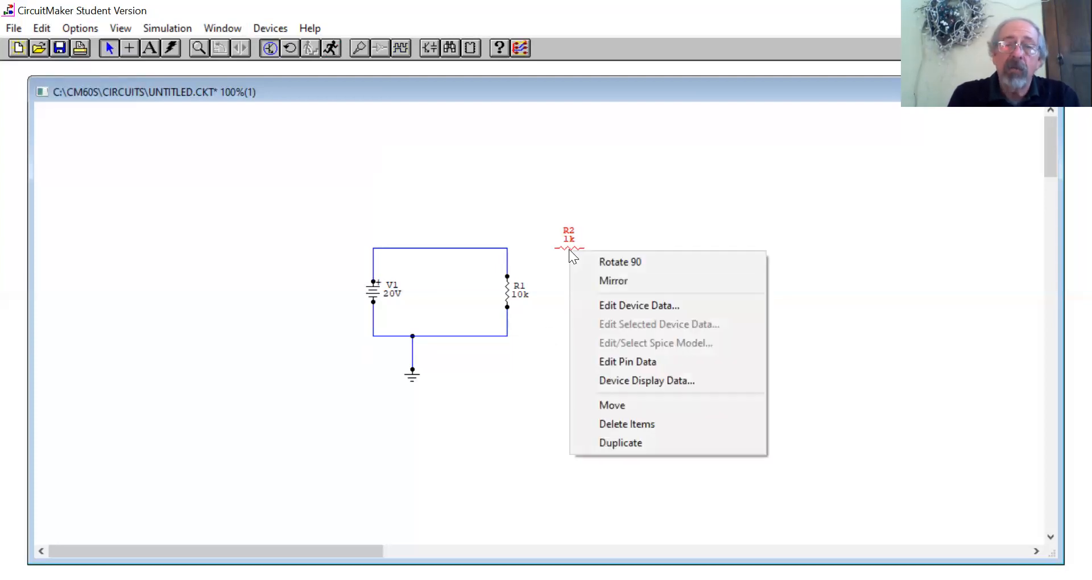
left_click(604, 442)
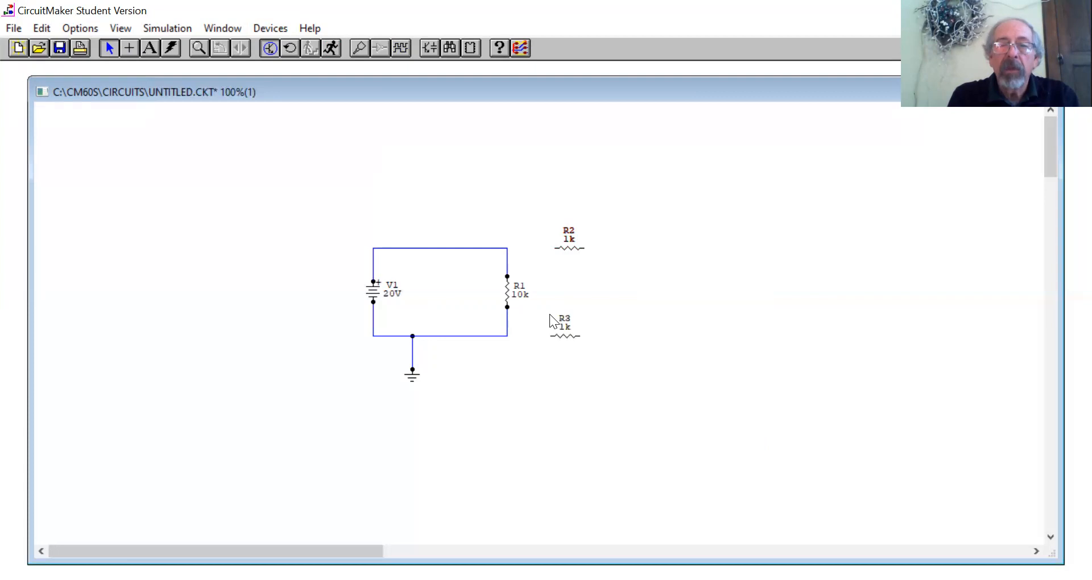
Step: Duplicate the upper 1k resistor to the far right between the two horizontal ones and rotate the copy 90 degrees
right_click(577, 251)
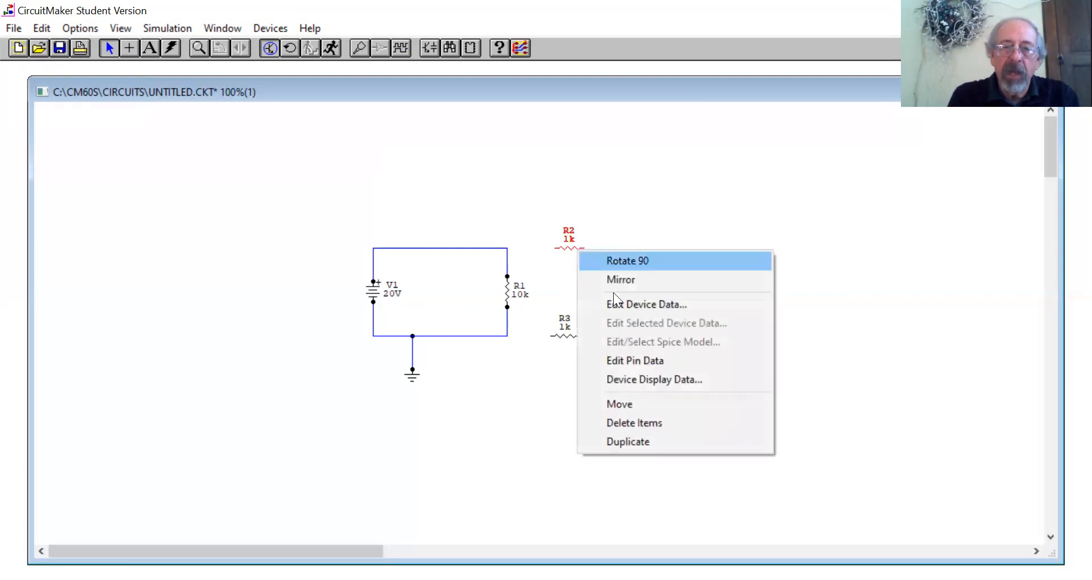
left_click(628, 442)
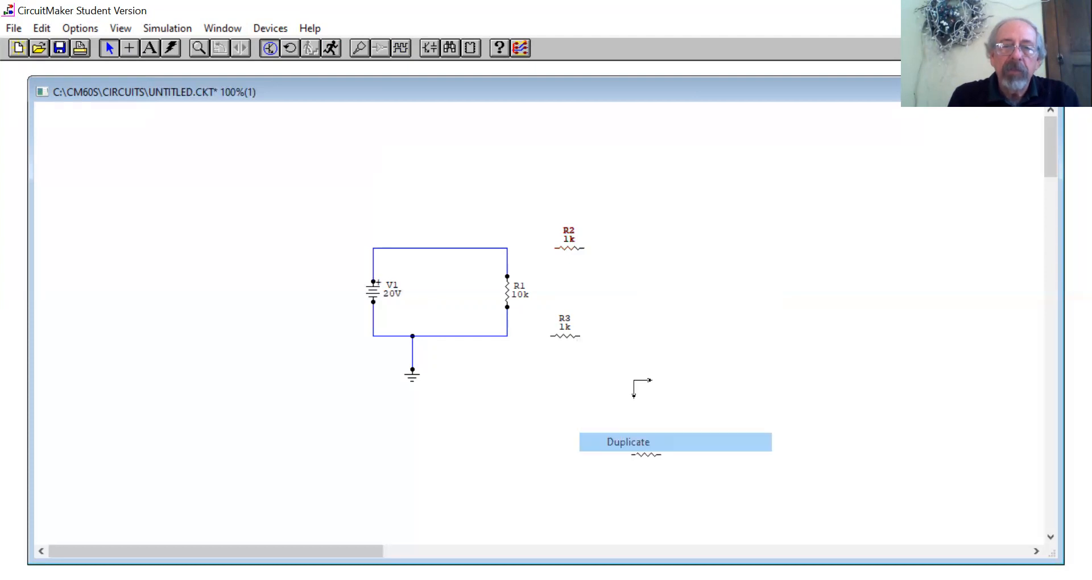
left_click(624, 292)
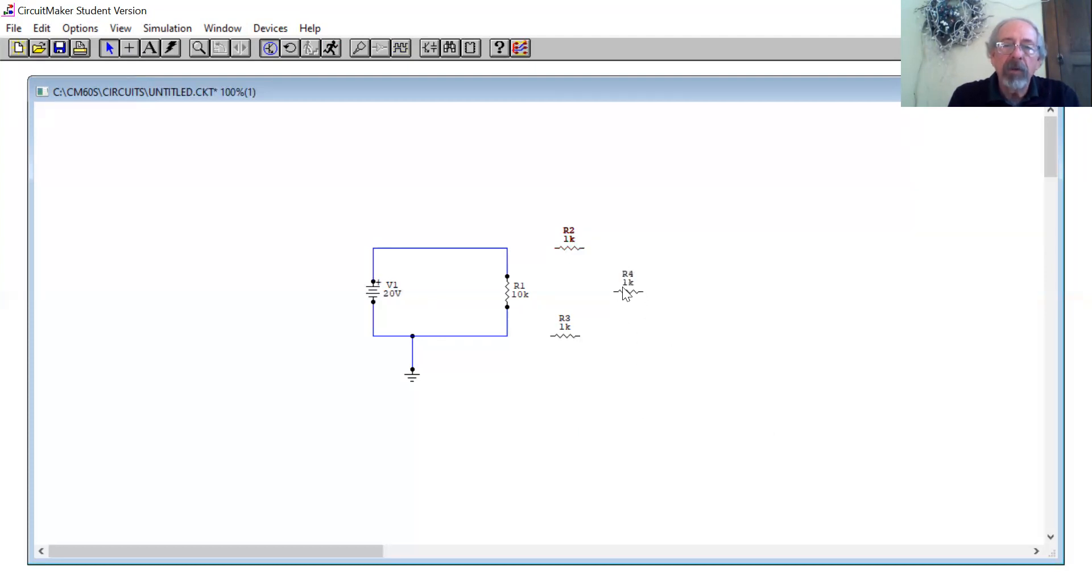
right_click(624, 289)
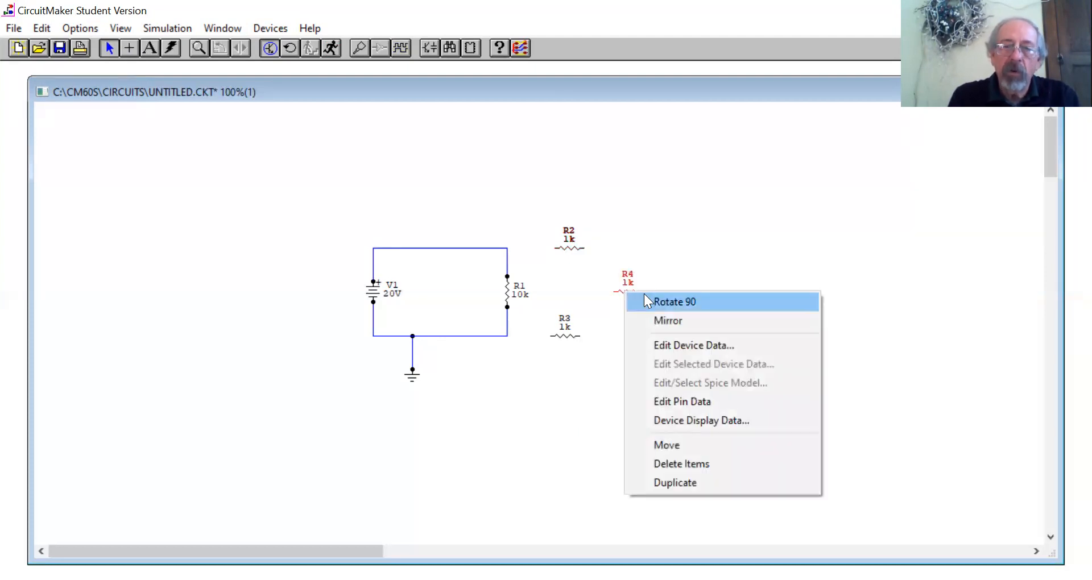
left_click(647, 294)
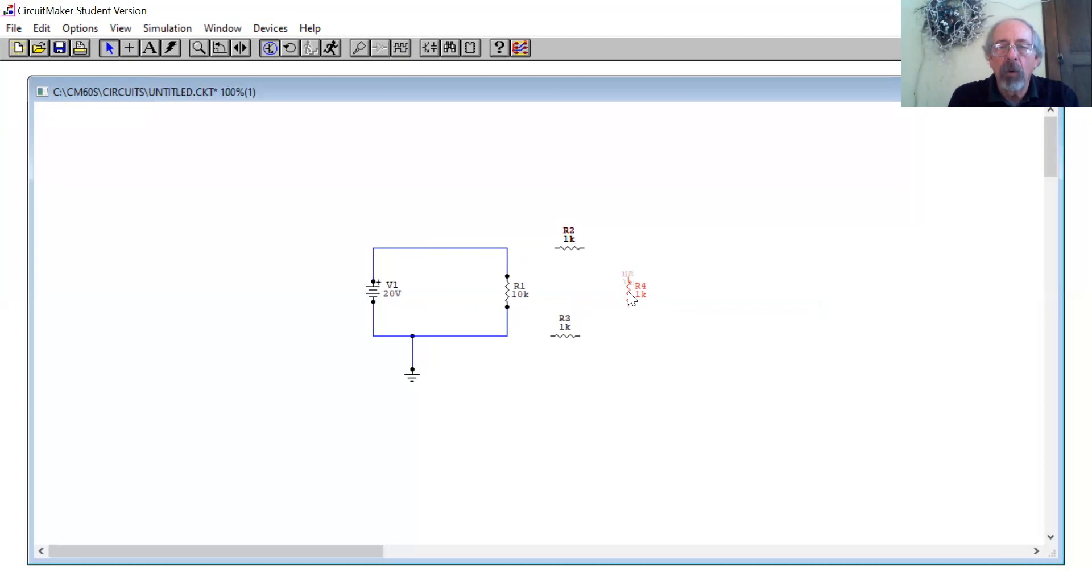
left_click(663, 292)
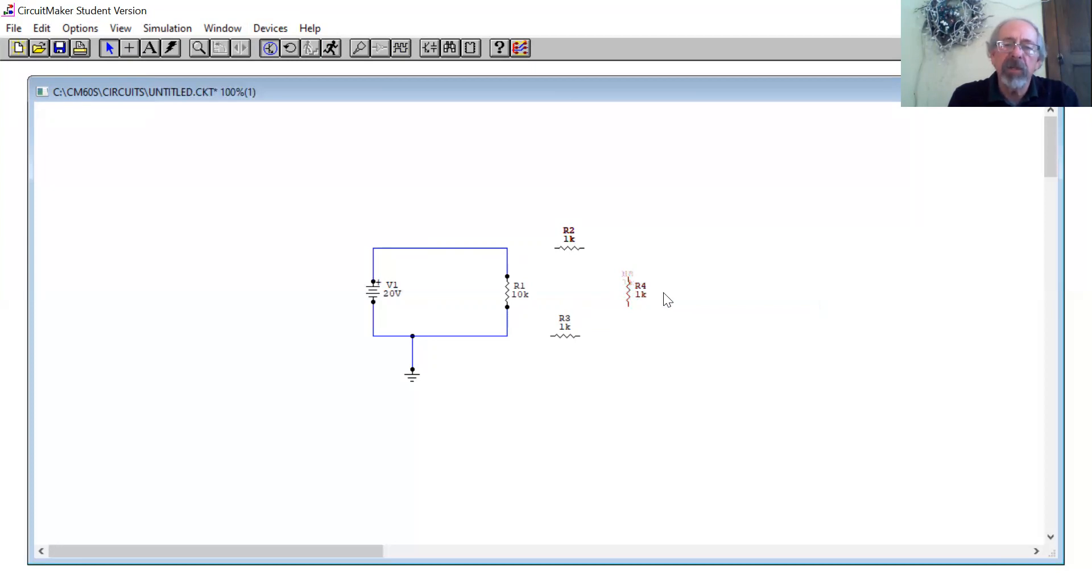
Step: Wire the three 1k resistors in series as a second loop connected to the upper and lower wires of the 10k resistor
left_click(129, 48)
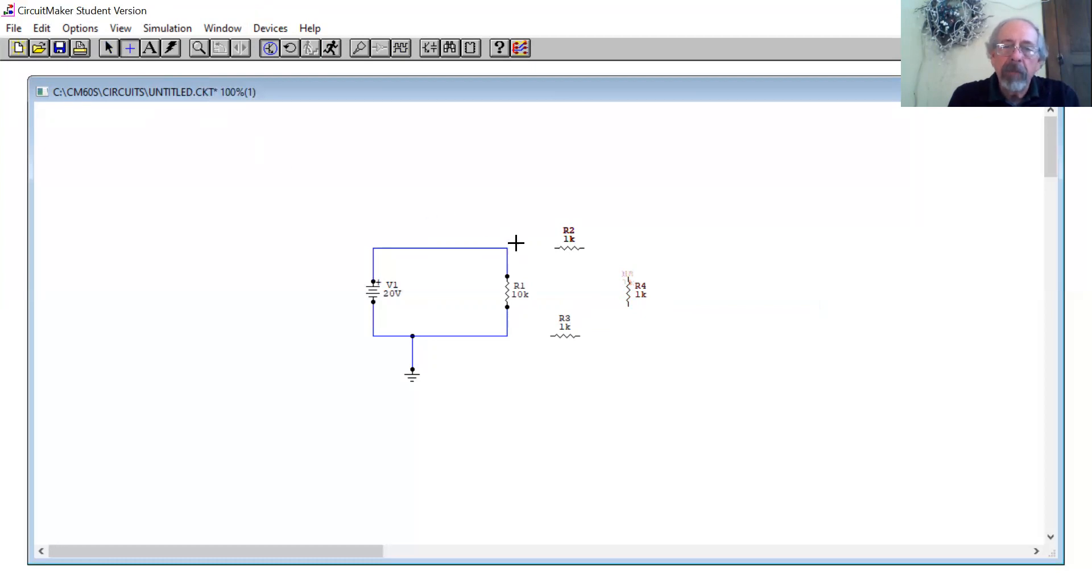
mouse_move(585, 248)
left_mouse_down()
mouse_move(629, 277)
mouse_move(580, 335)
mouse_move(505, 335)
left_mouse_up()
left_click_drag(555, 248, 507, 248)
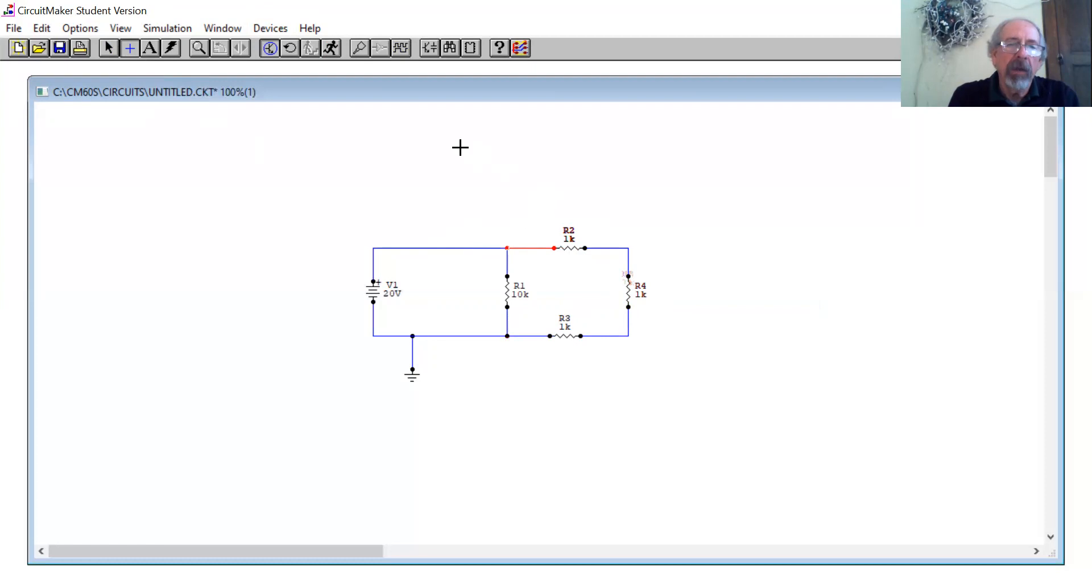
left_click(108, 48)
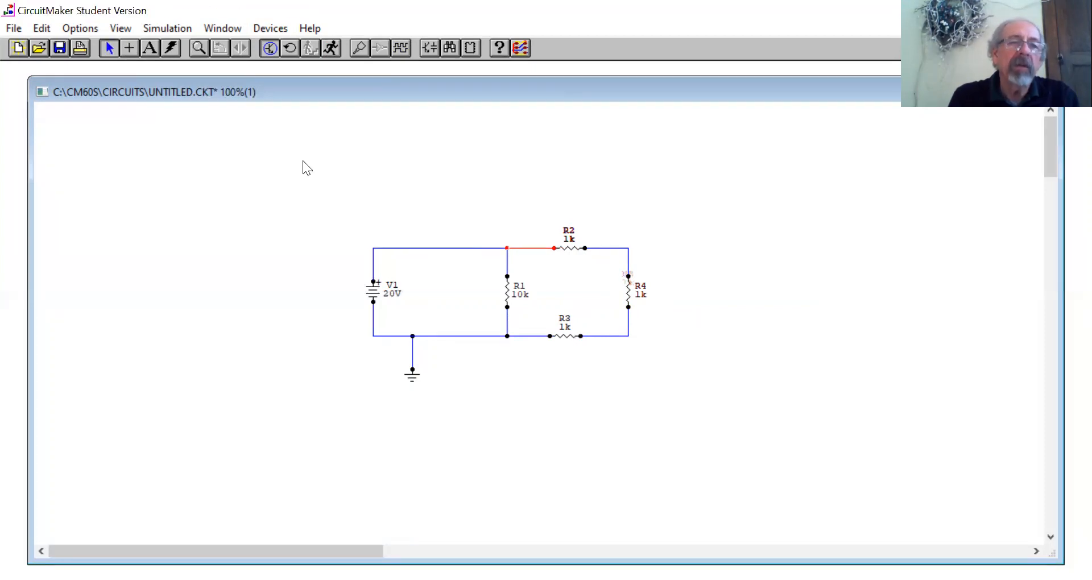
left_click(553, 259)
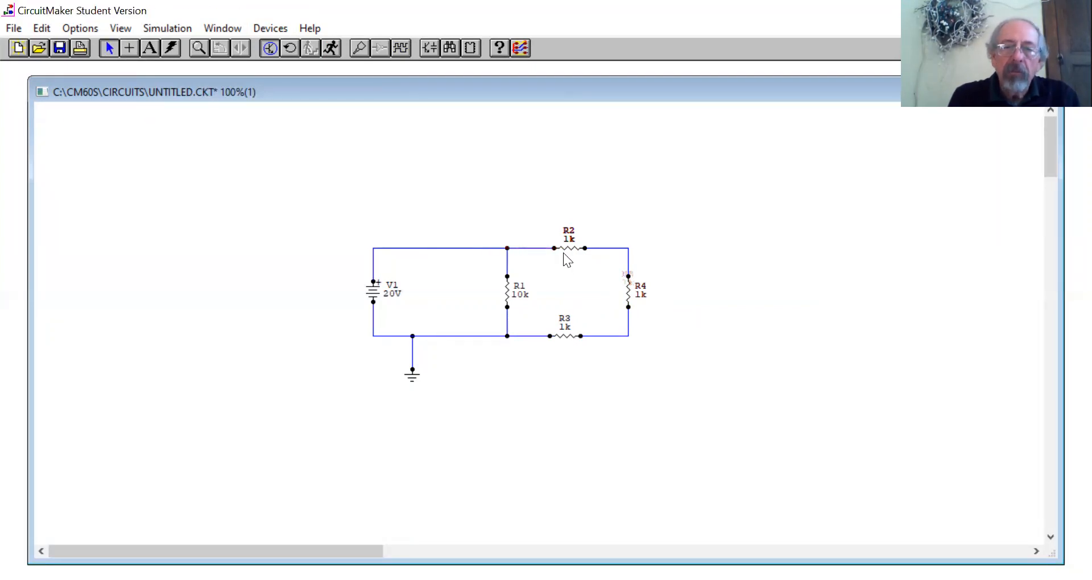
Step: Nudge the upper horizontal 1k resistor R2 slightly above the level of the upper wire
left_click(572, 250)
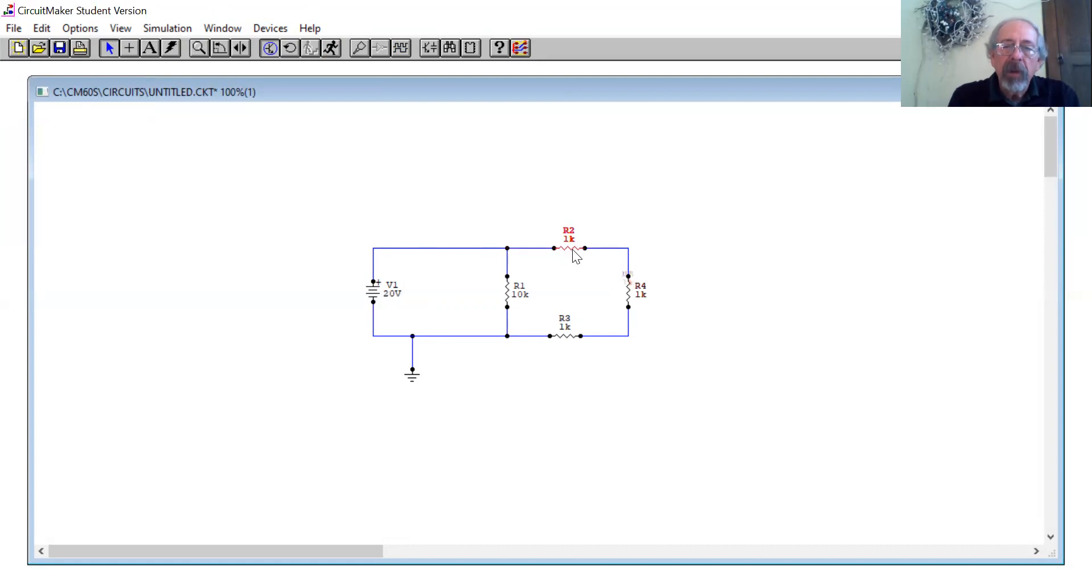
left_click(572, 249)
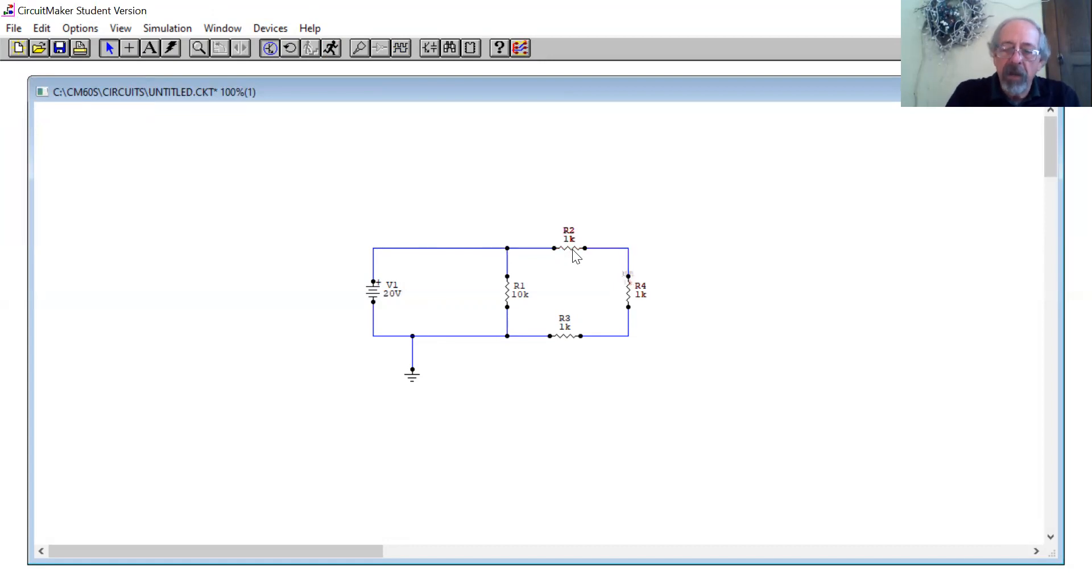
left_click_drag(574, 251, 574, 248)
key("Up")
key("Up")
key("Up")
key("Up")
key("Up")
key("Up")
key("Up")
key("Up")
key("Up")
key("Up")
key("Up")
key("Up")
key("Up")
key("Up")
key("Up")
key("Up")
key("Up")
key("Up")
key("Up")
key("Up")
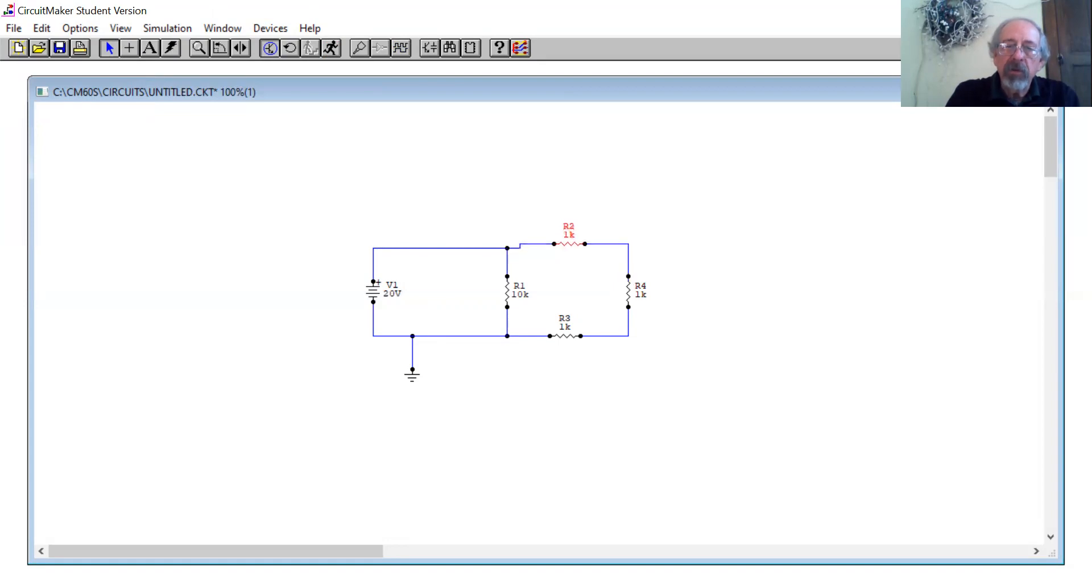
Step: Nudge resistor R2 back down in line with the upper wire
key("Down")
key("Down")
key("Down")
key("Down")
key("Down")
key("Down")
key("Down")
key("Down")
key("Down")
key("Down")
key("Down")
key("Down")
key("Down")
key("Down")
key("Down")
key("Down")
key("Down")
key("Down")
key("Down")
key("Down")
key("Down")
key("Down")
key("Down")
key("Down")
key("Down")
key("Down")
key("Down")
key("Down")
key("Down")
key("Down")
key("Down")
key("Down")
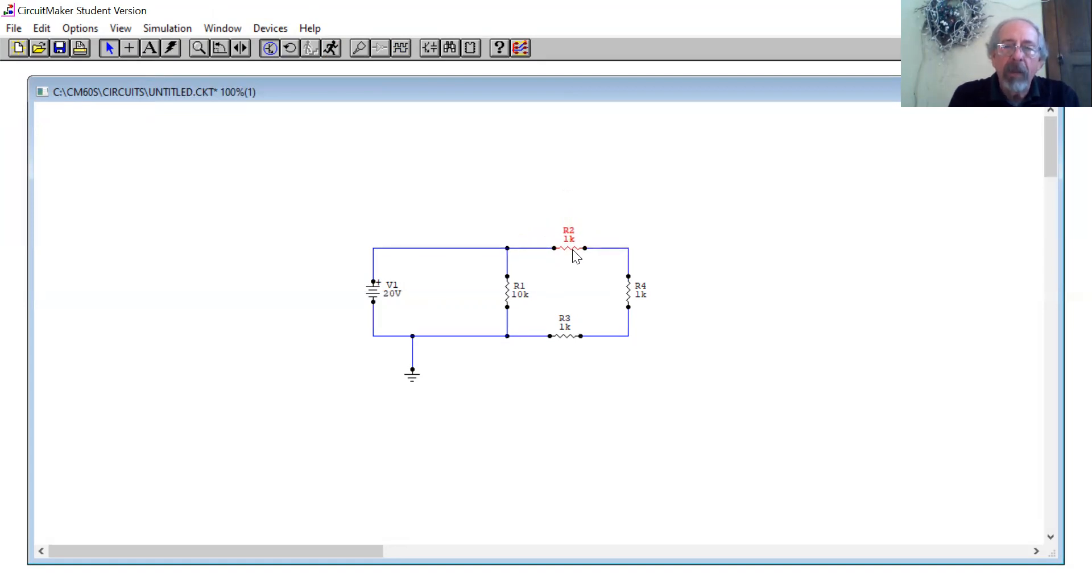
Step: Nudge resistor R2 slightly to the right along the upper wire and deselect it
left_click(573, 250)
key("Right")
key("Right")
key("Right")
key("Right")
key("Right")
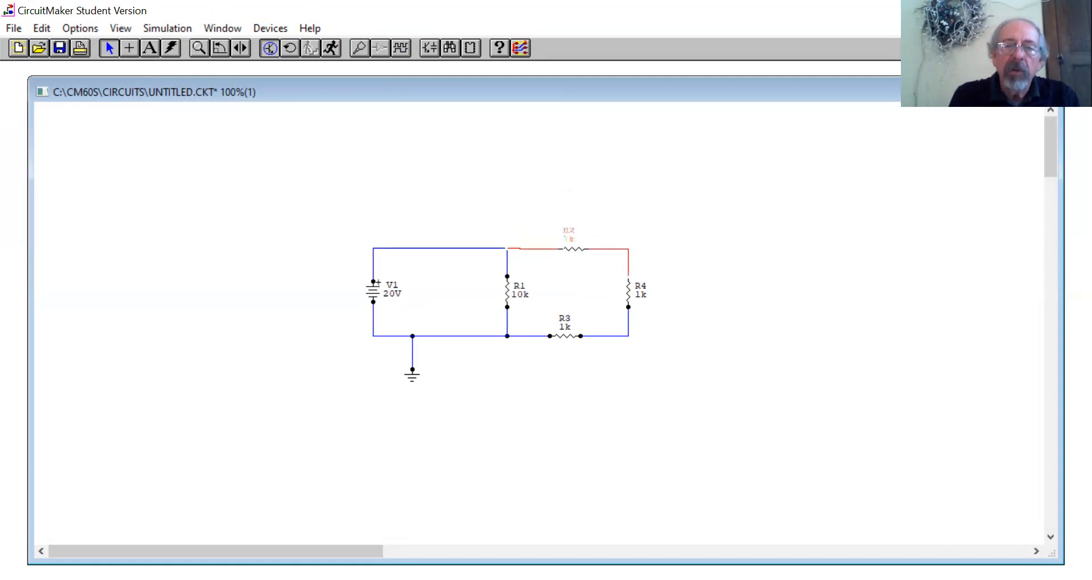
left_click(625, 223)
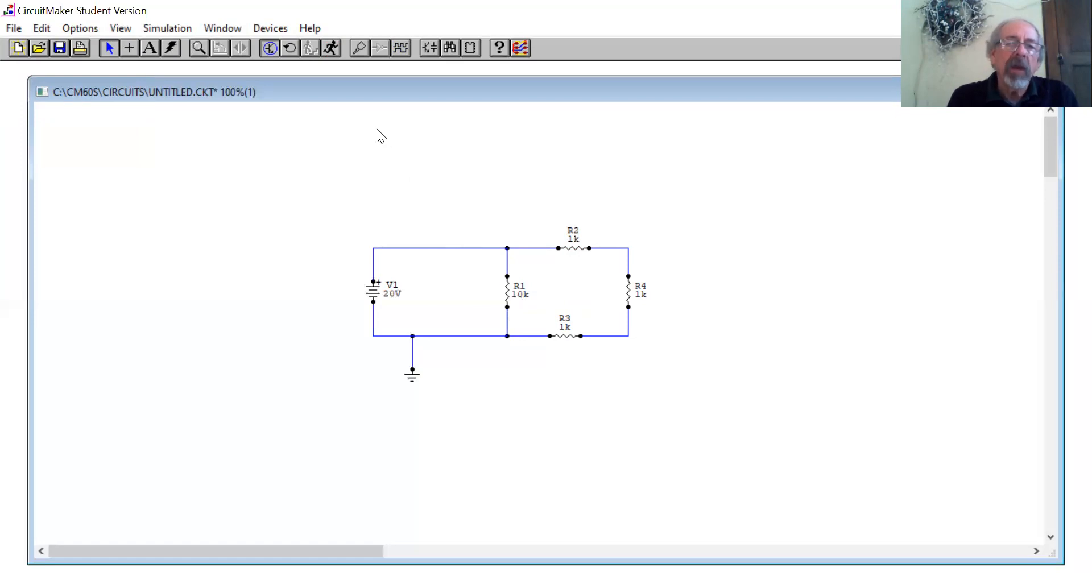
Step: Run the simulation and measure the voltage above R1, between R2 and R4, between R4 and R3, and between R3 and R1
left_click(331, 48)
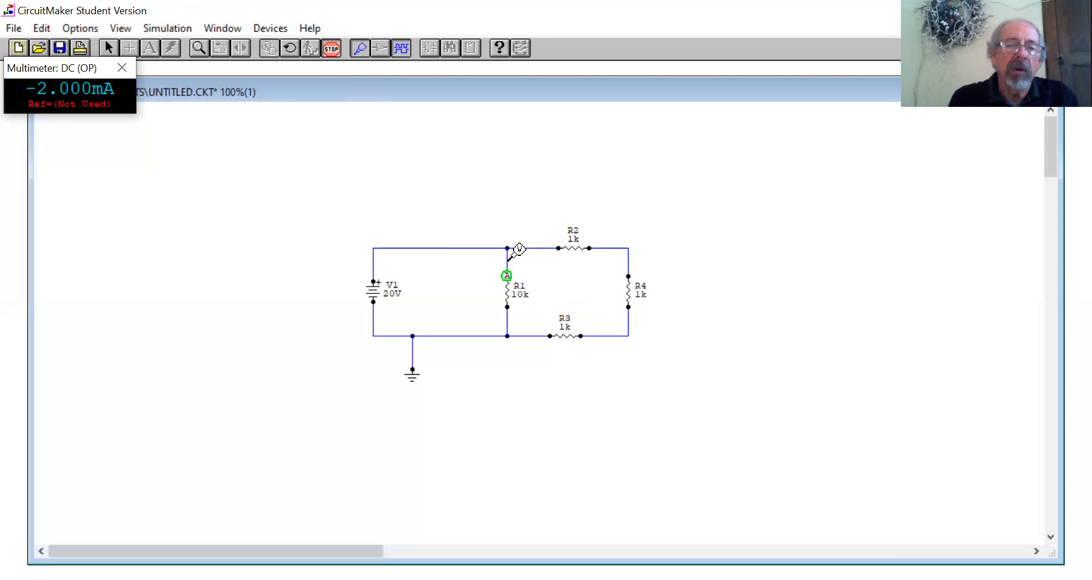
left_click(507, 263)
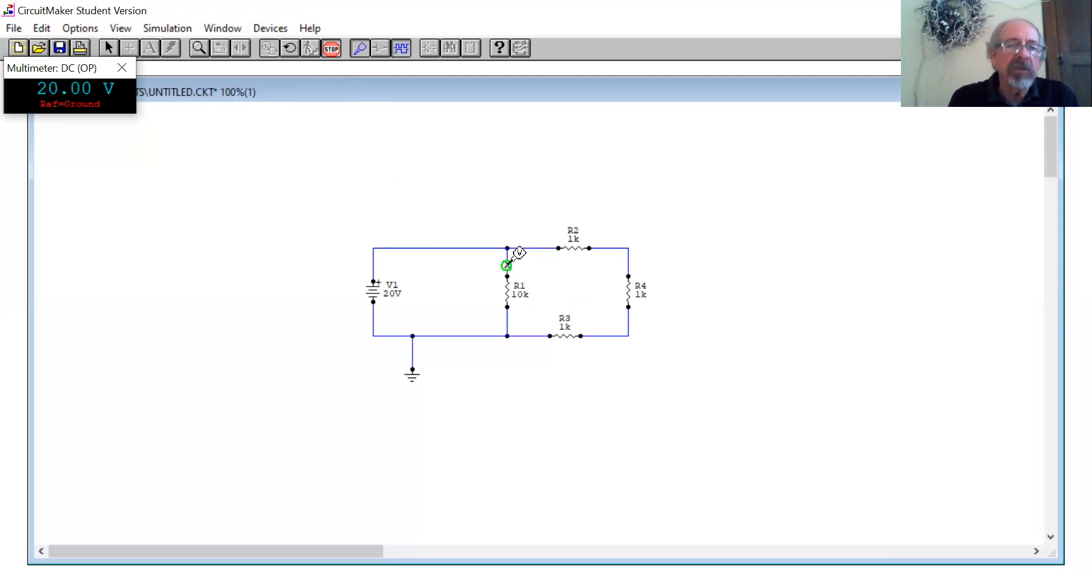
left_click(607, 248)
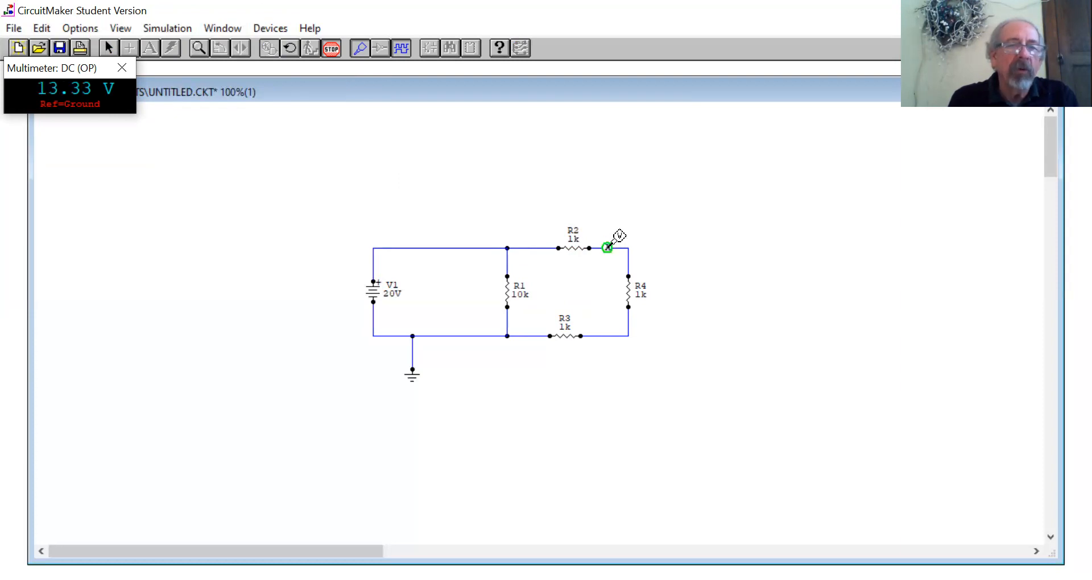
left_click(629, 322)
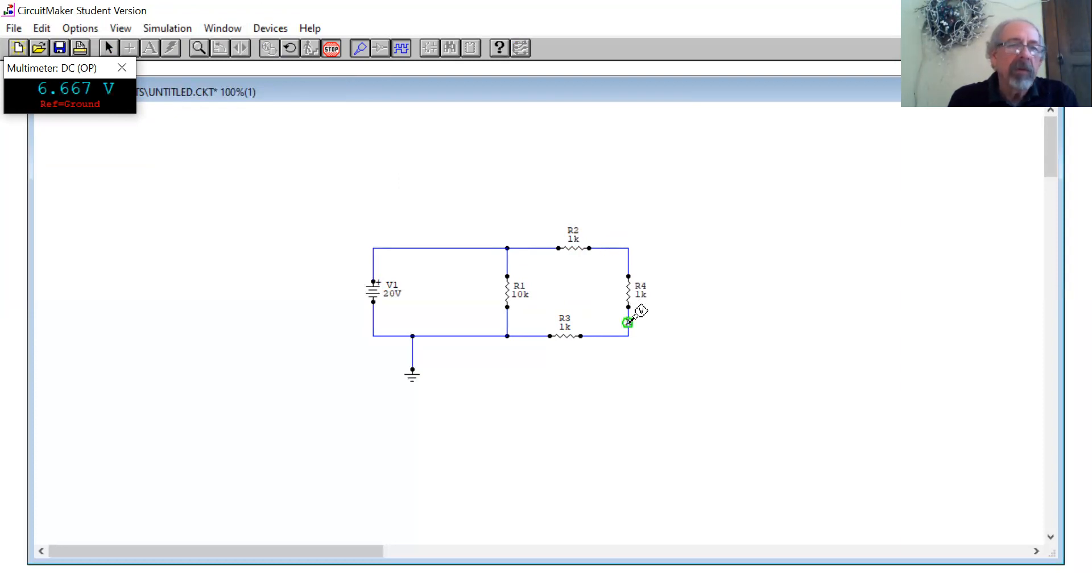
left_click(525, 335)
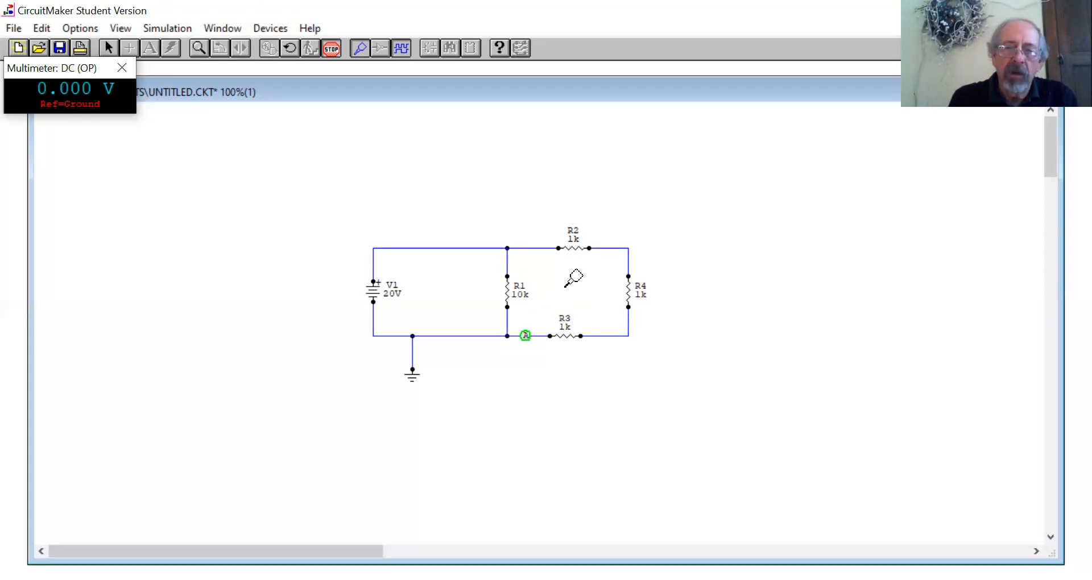
Step: Measure the current at the upper pins of R4 and R1, and the power of R1, battery V1 and R2
left_click(629, 276)
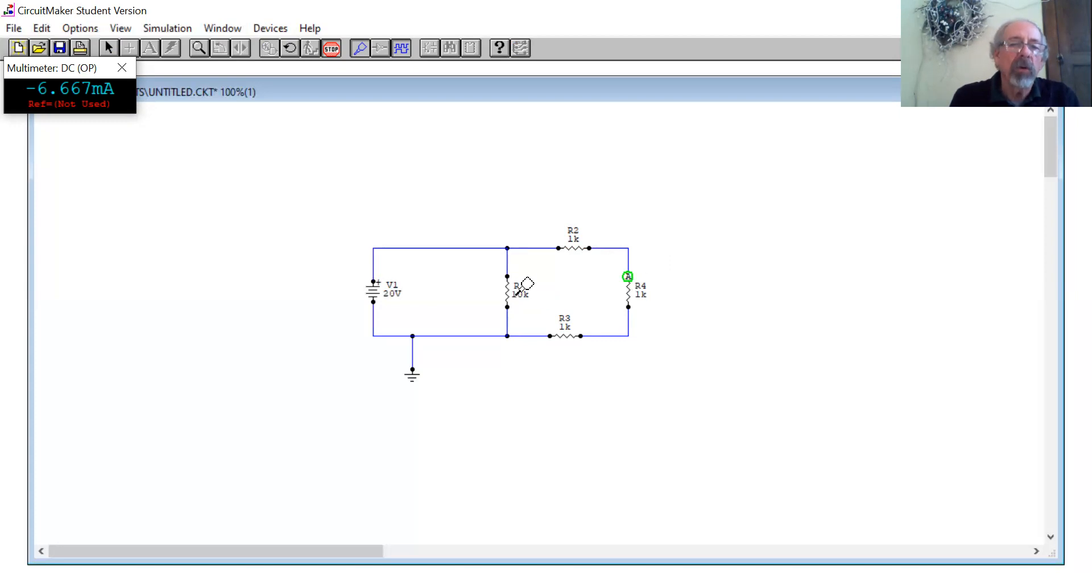
left_click(508, 277)
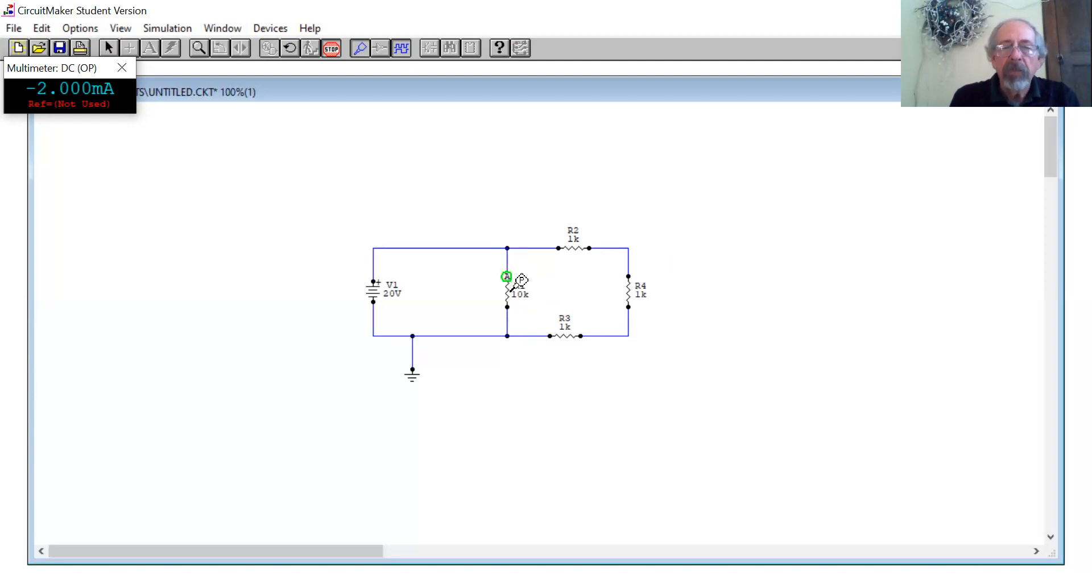
left_click(511, 290)
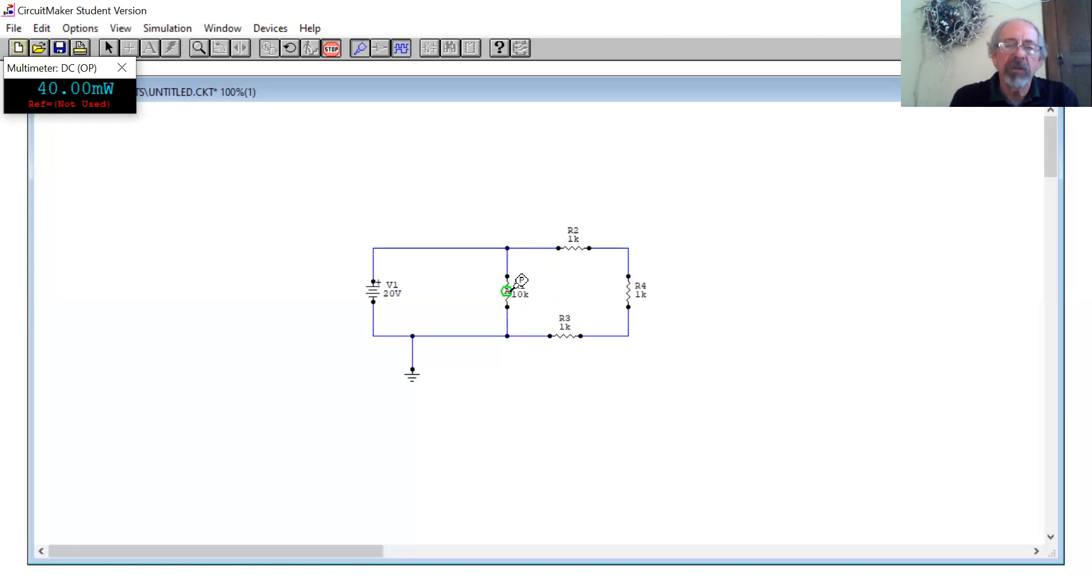
left_click(374, 289)
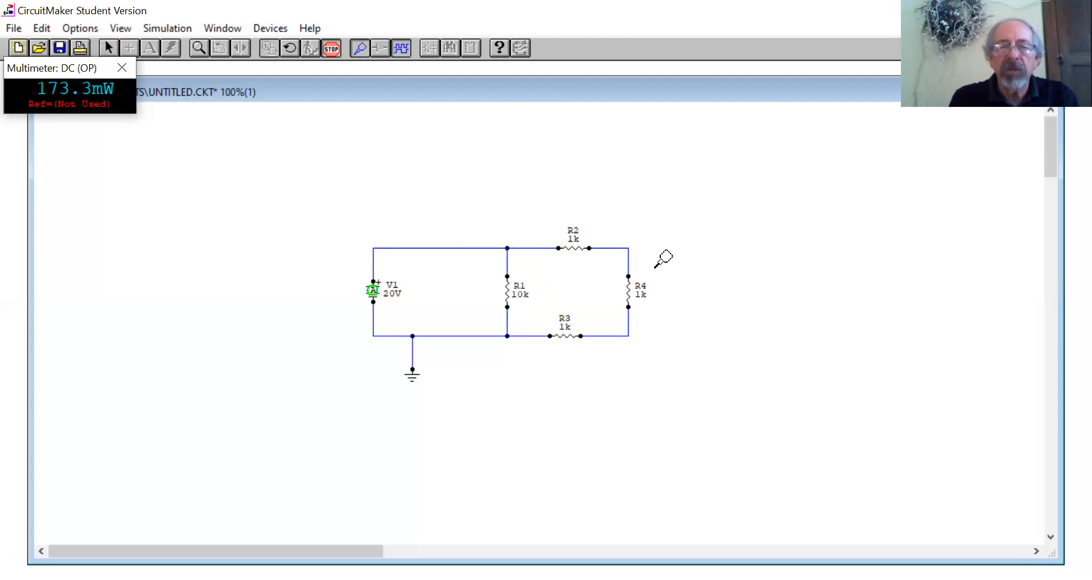
left_click(574, 247)
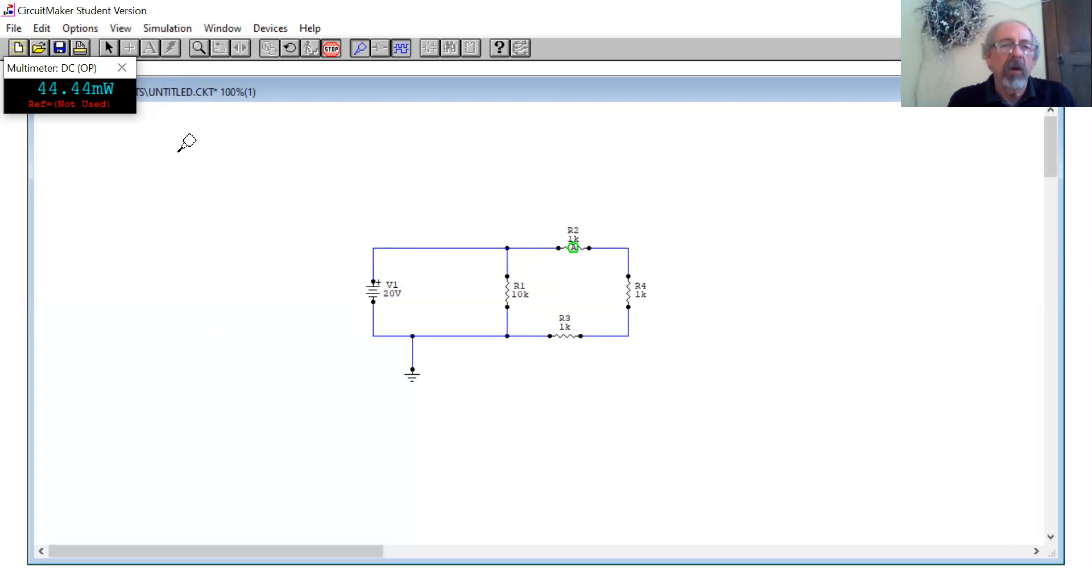
Step: Close the multimeter and try to bring it back while the simulation is stopped
left_click(126, 70)
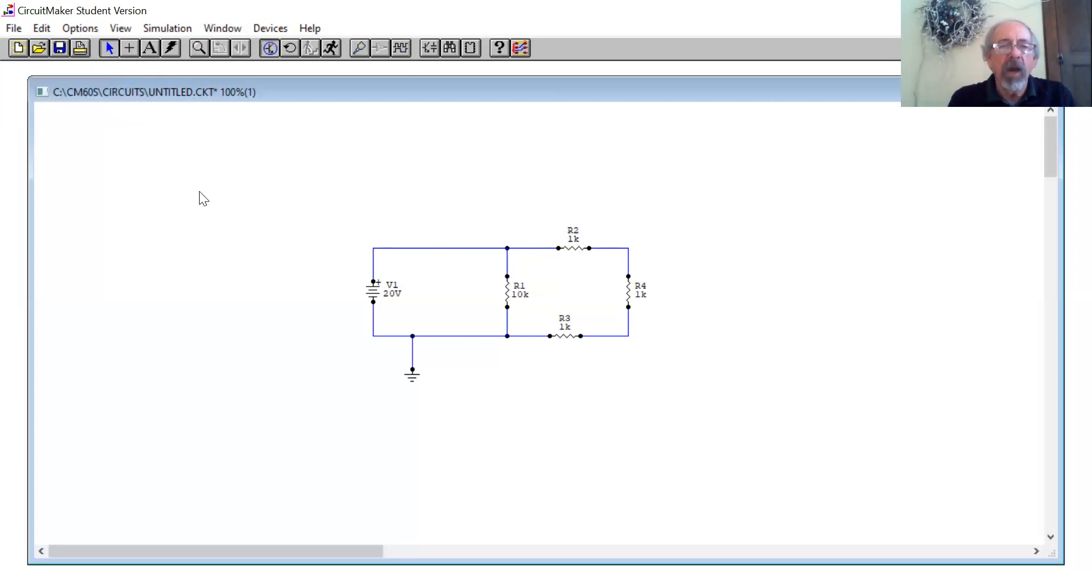
left_click(230, 28)
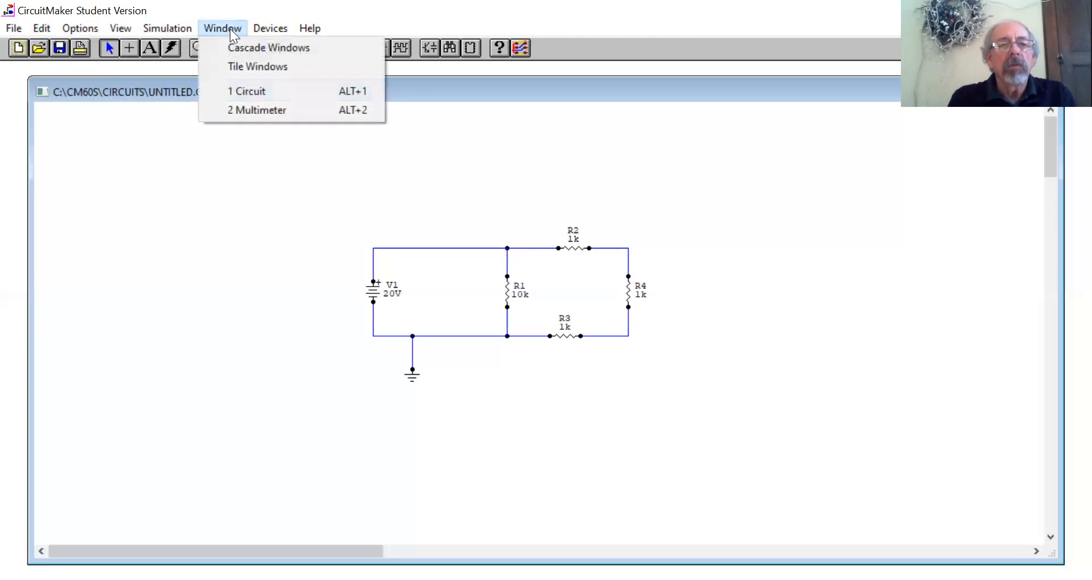
left_click(243, 111)
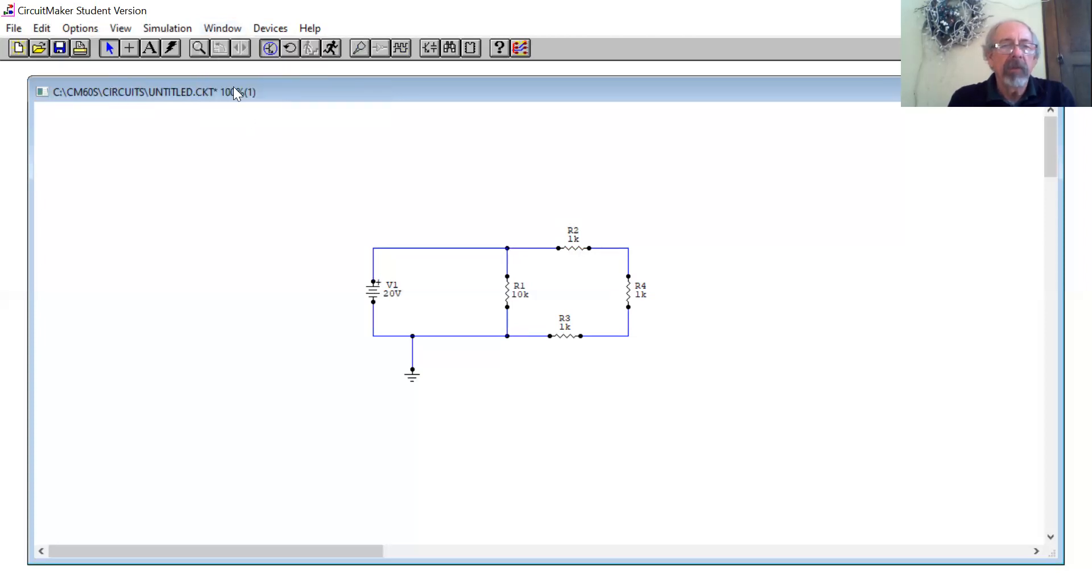
left_click(224, 30)
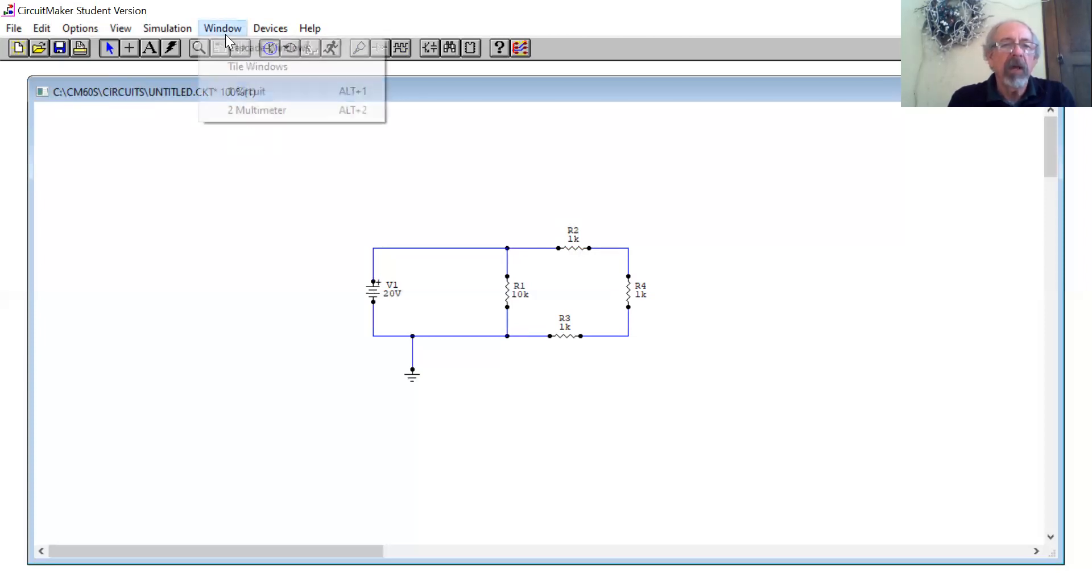
left_click(246, 110)
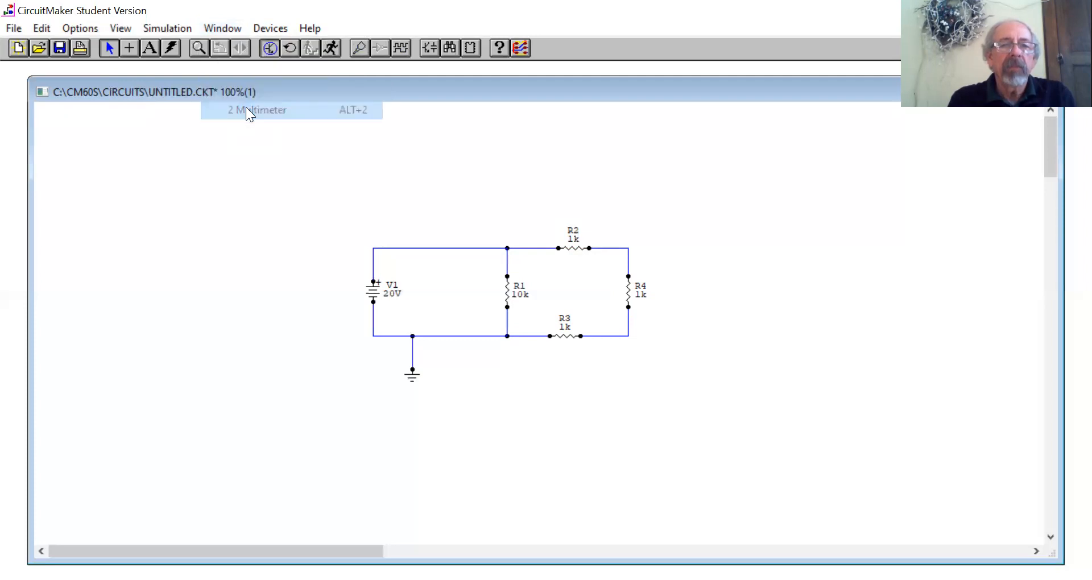
Step: Redisplay the multimeter during a new simulation run and stop the run
left_click(333, 49)
left_click(246, 29)
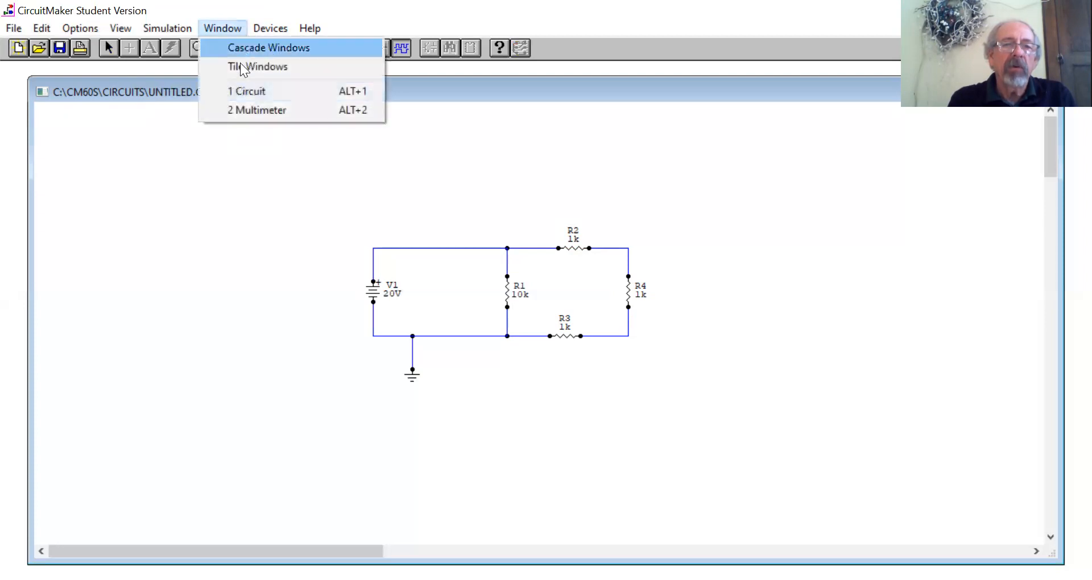
left_click(249, 110)
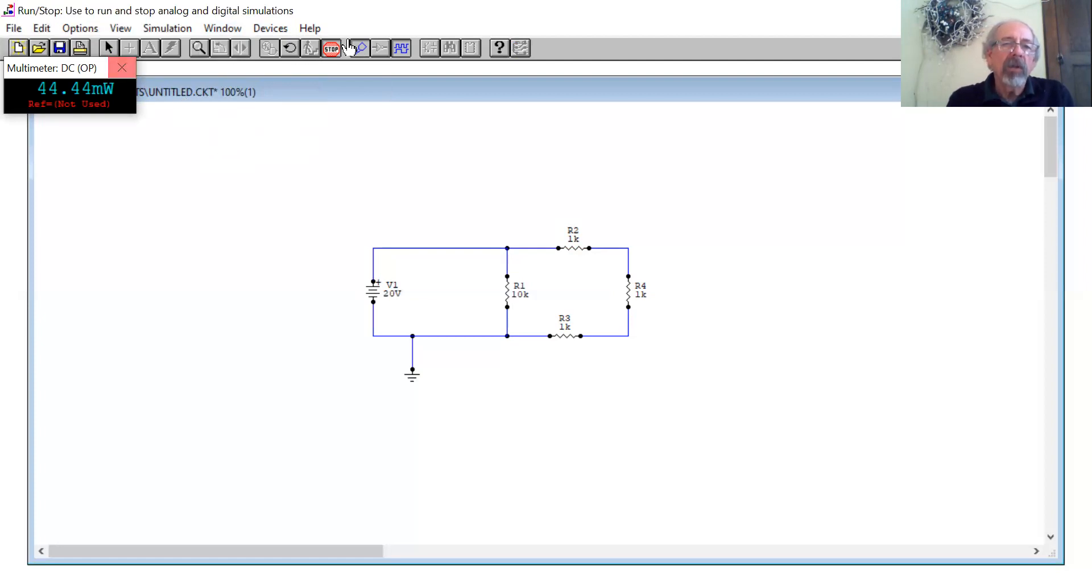
left_click(330, 49)
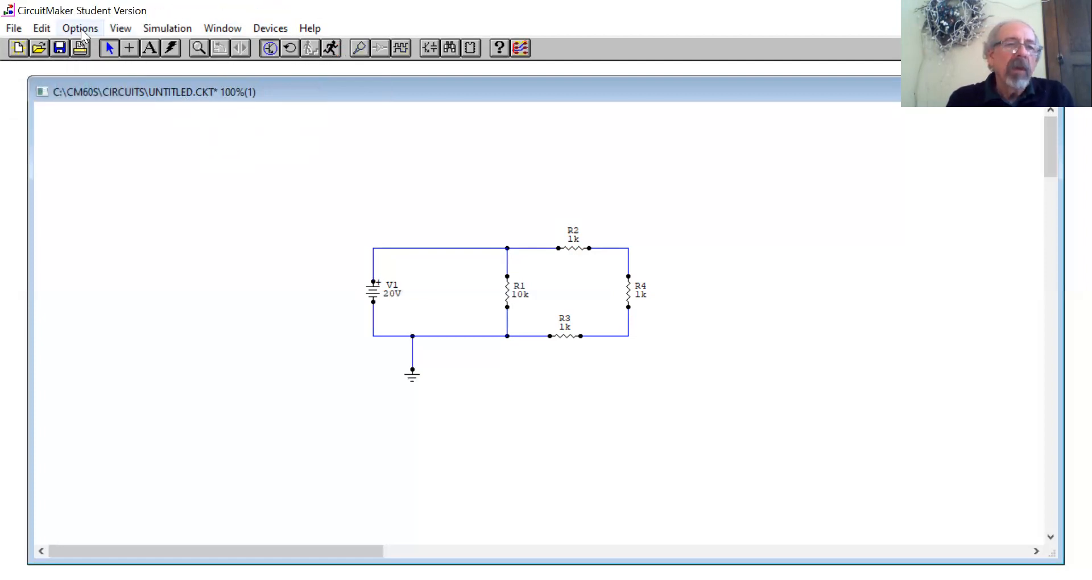
Step: Start a new circuit without saving the changes to the current one
left_click(18, 25)
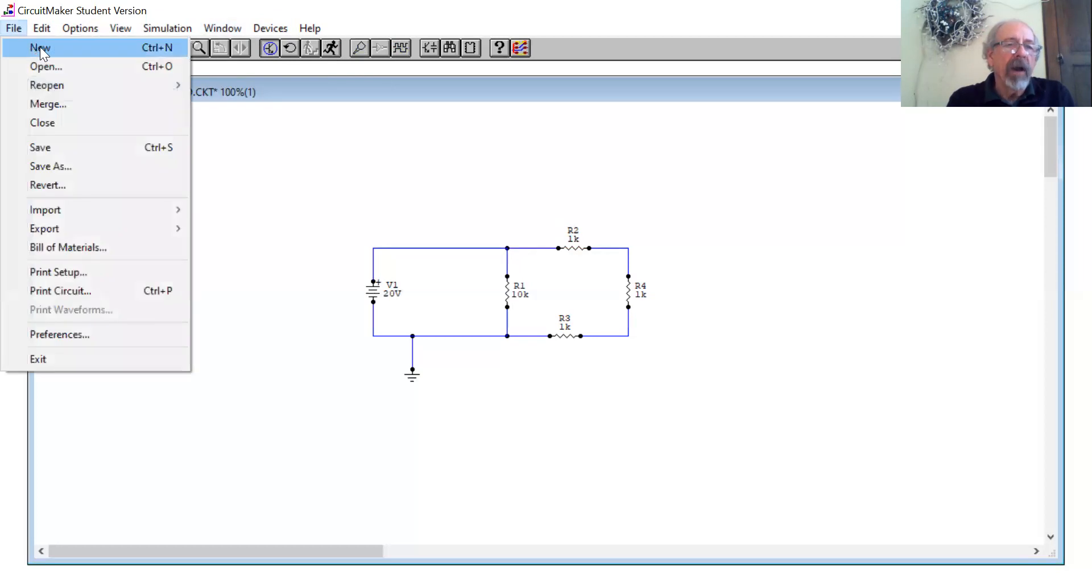
left_click(40, 48)
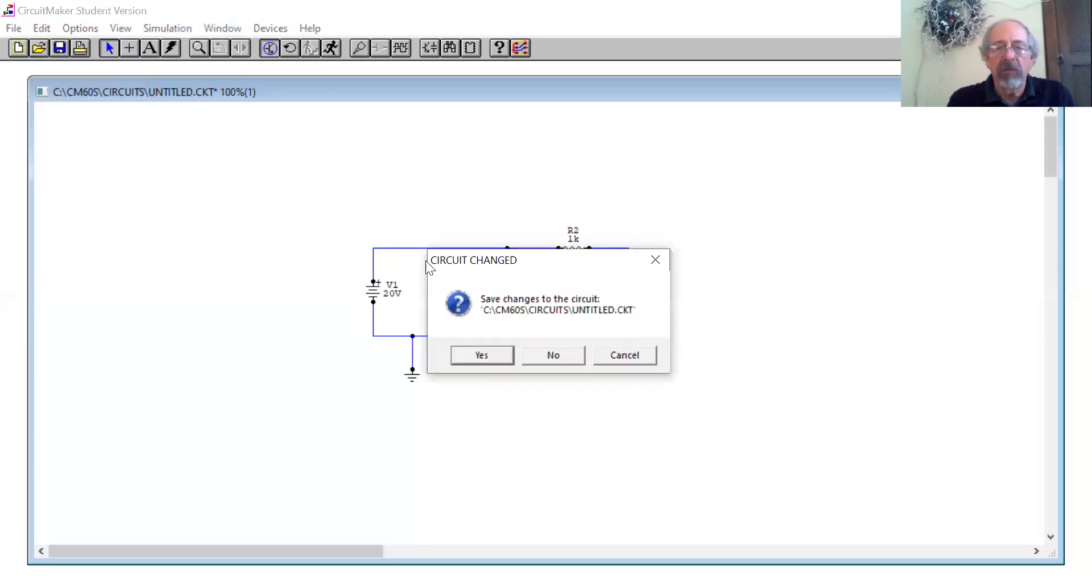
left_click(543, 352)
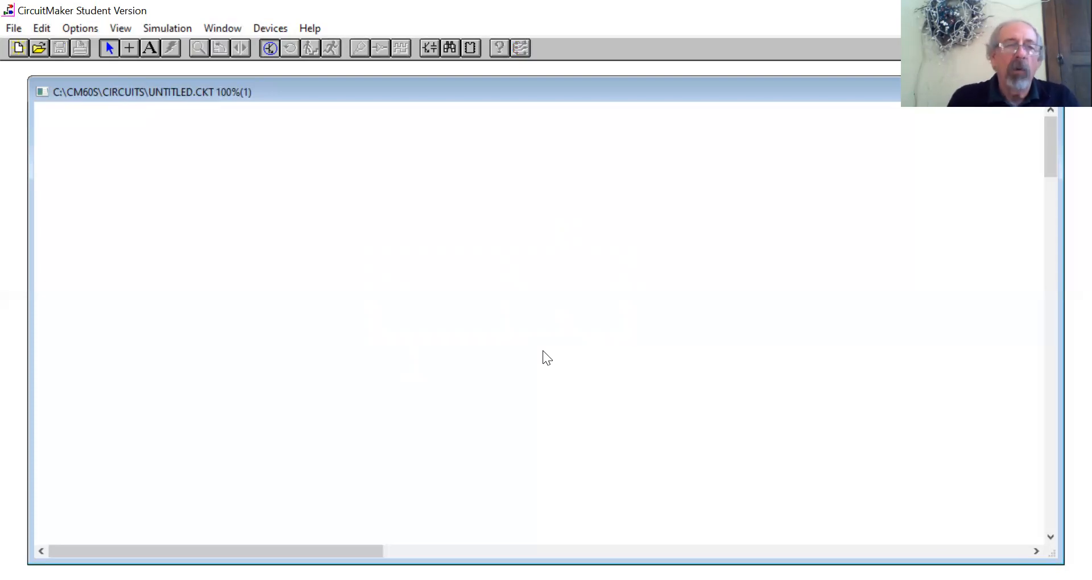
left_click(15, 31)
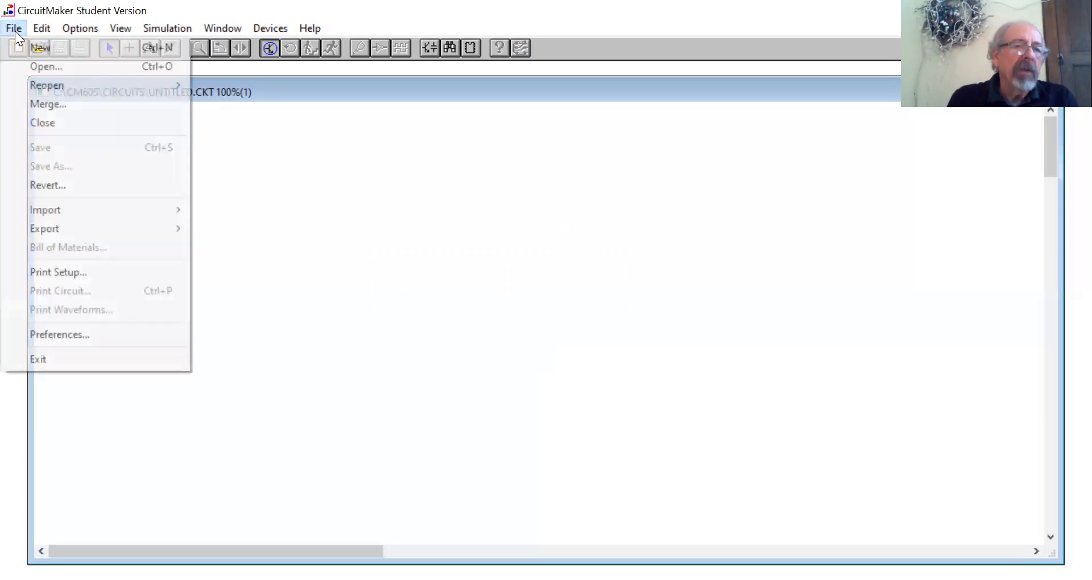
mouse_move(47, 89)
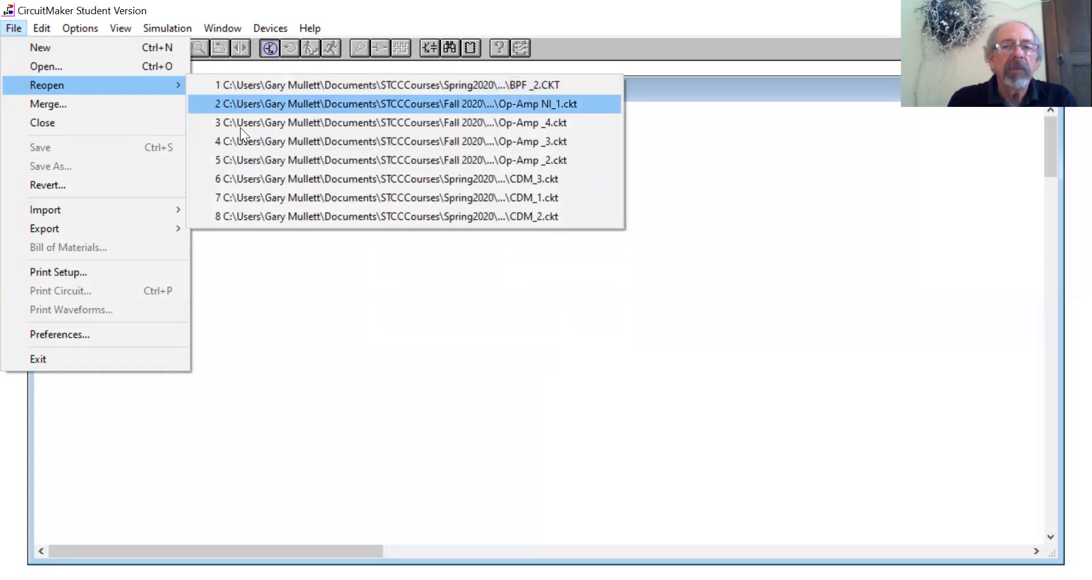
left_click(281, 250)
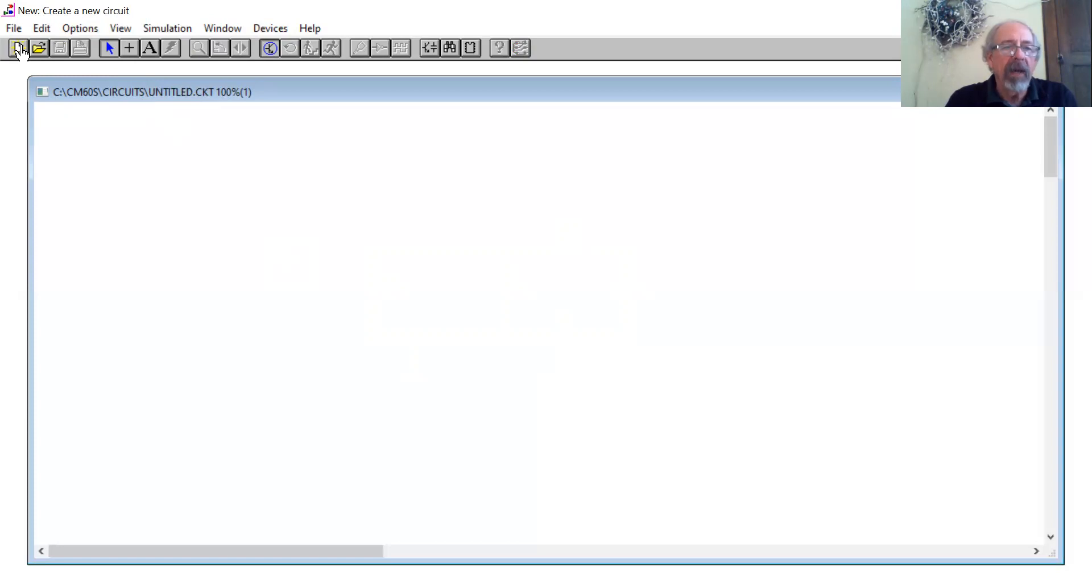
Step: Place a -1/1V signal generator in the left half of the empty circuit sheet
left_click(265, 29)
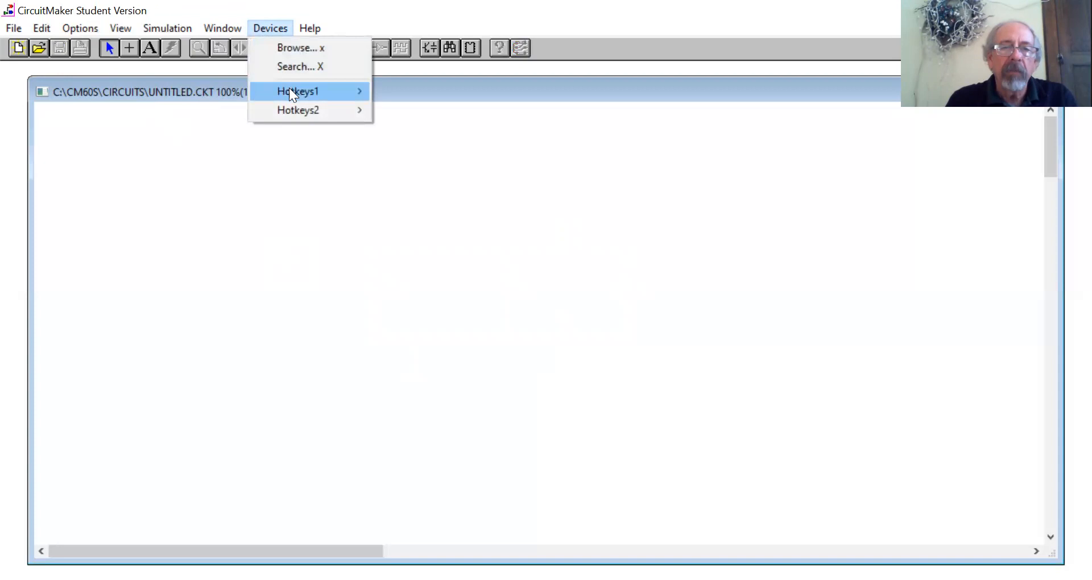
mouse_move(289, 88)
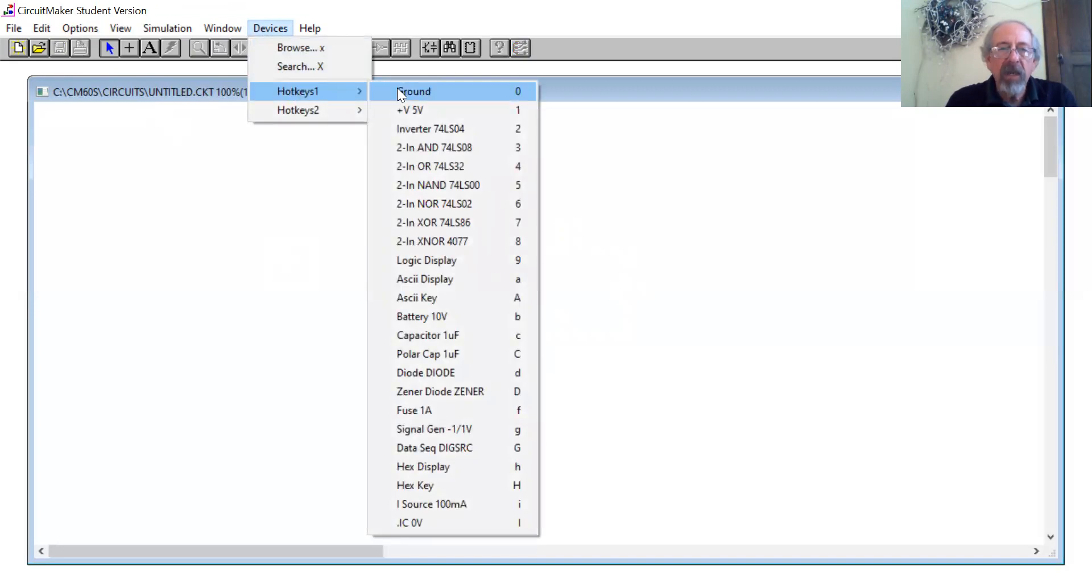
left_click(424, 429)
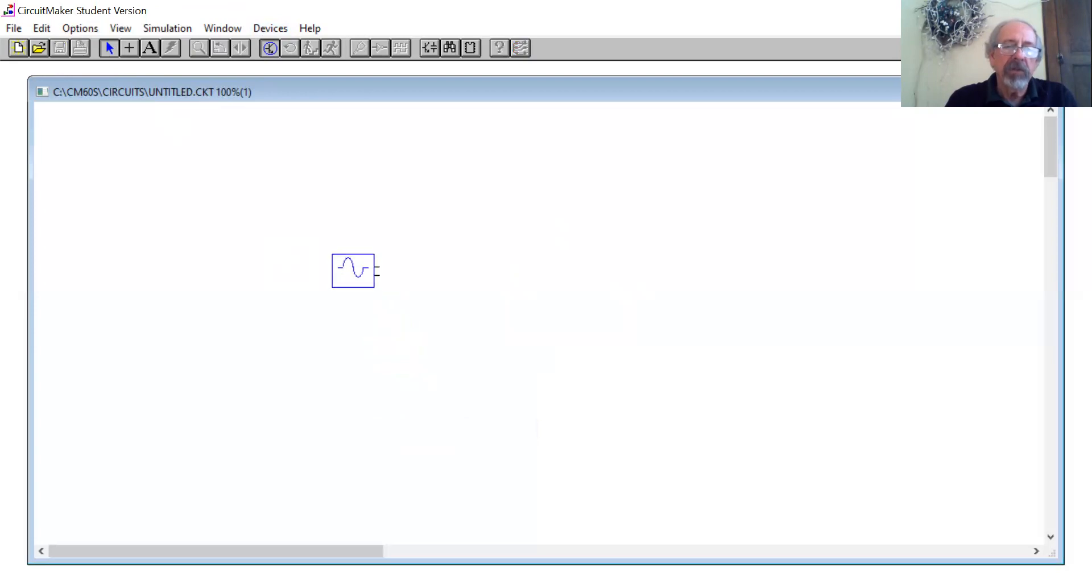
left_click(354, 273)
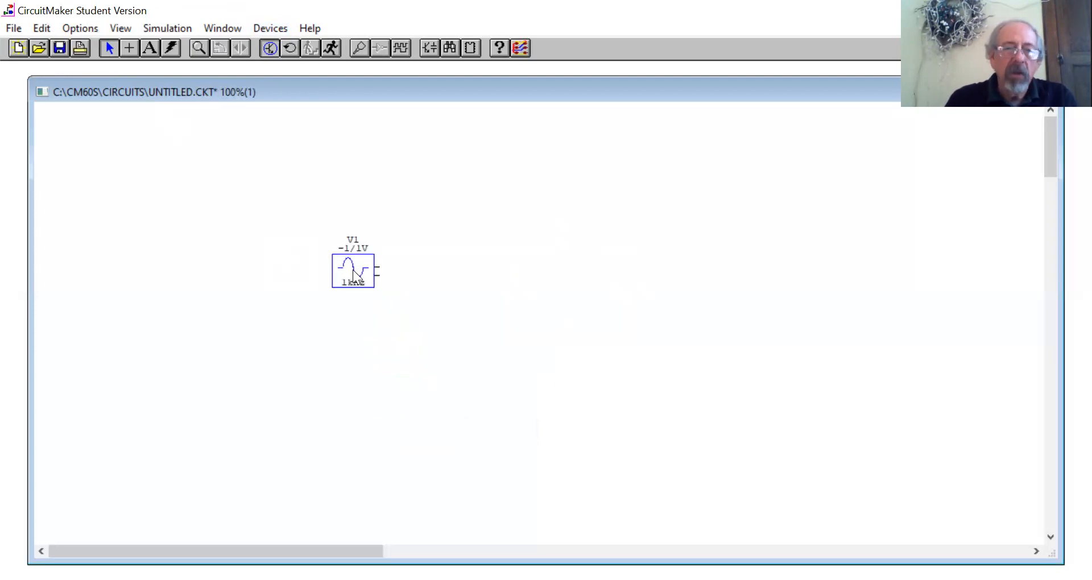
Step: Review the signal generator's sine wave data and available waveform types, keeping its existing settings
right_click(353, 273)
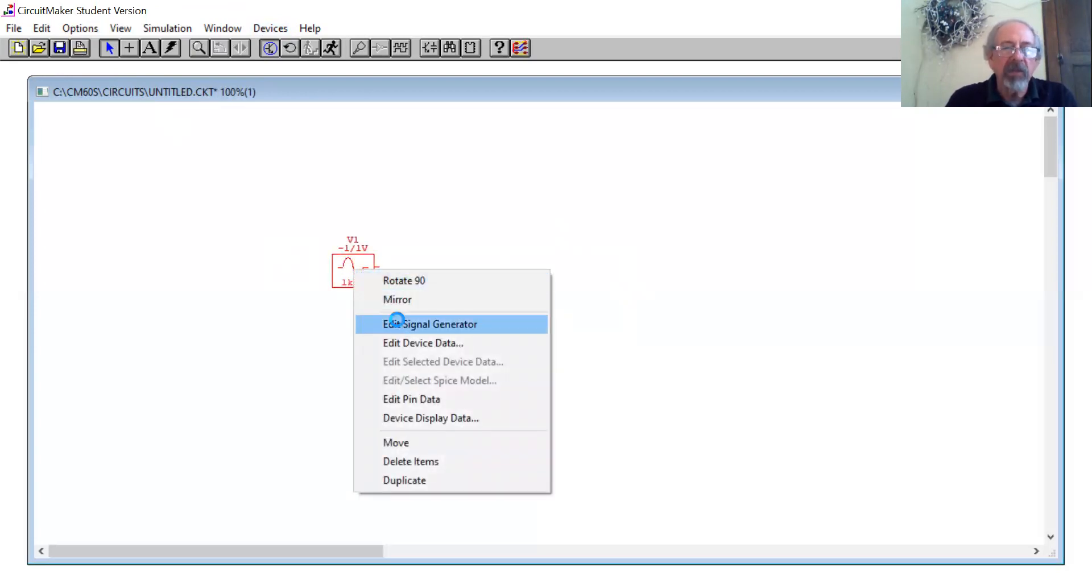
left_click(398, 324)
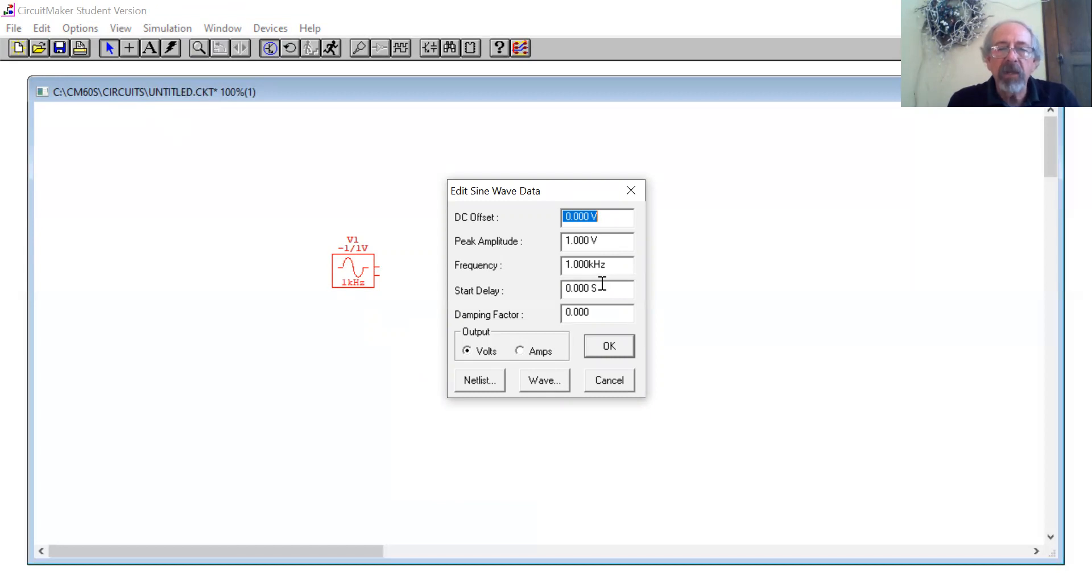
left_click(545, 380)
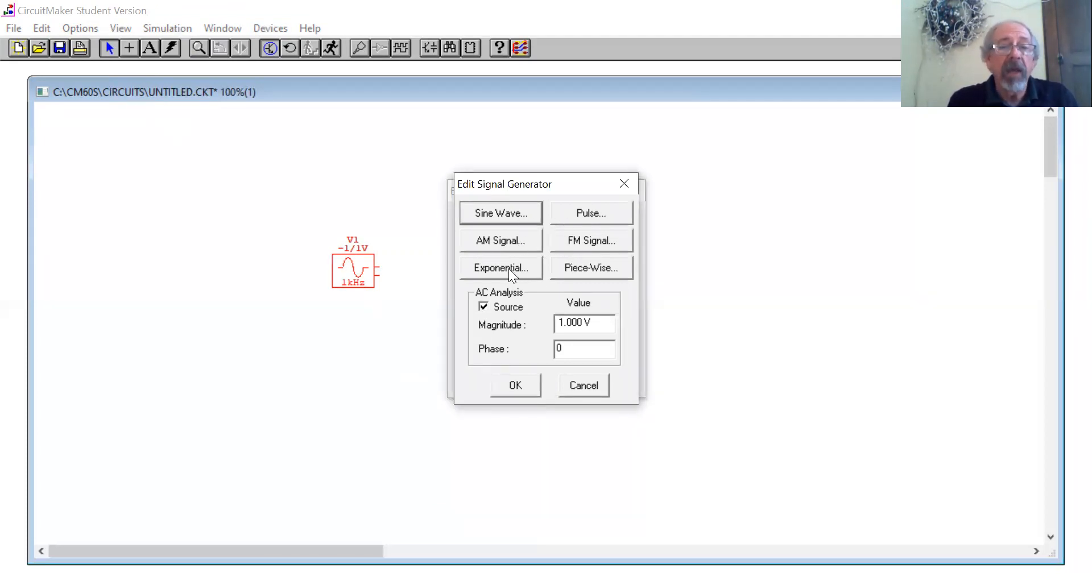
left_click(581, 392)
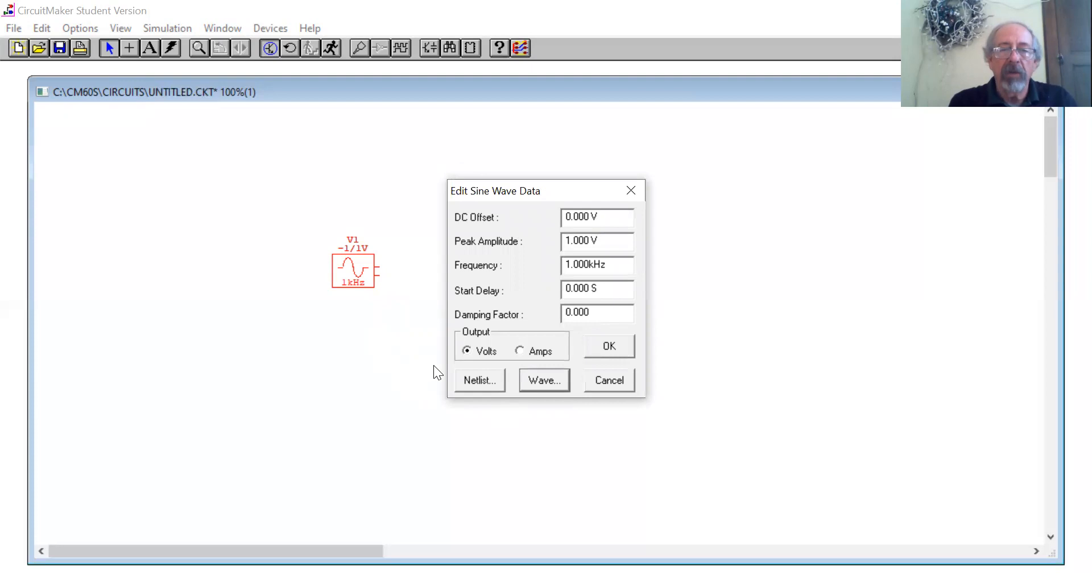
left_click(614, 338)
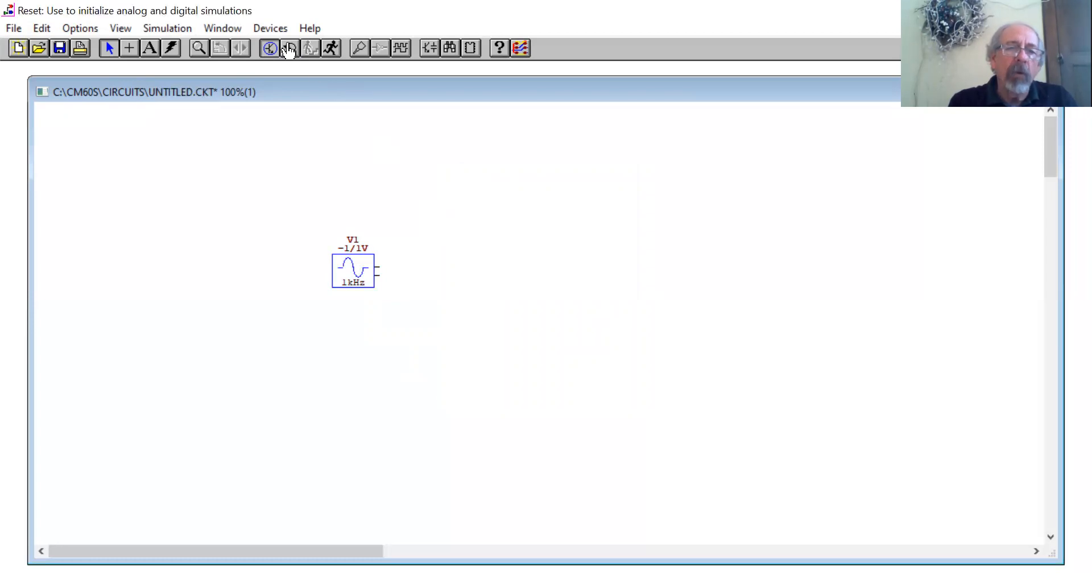
Step: Place a 1k resistor to the right of the signal generator and rotate it 90 degrees to stand vertically
left_click(279, 28)
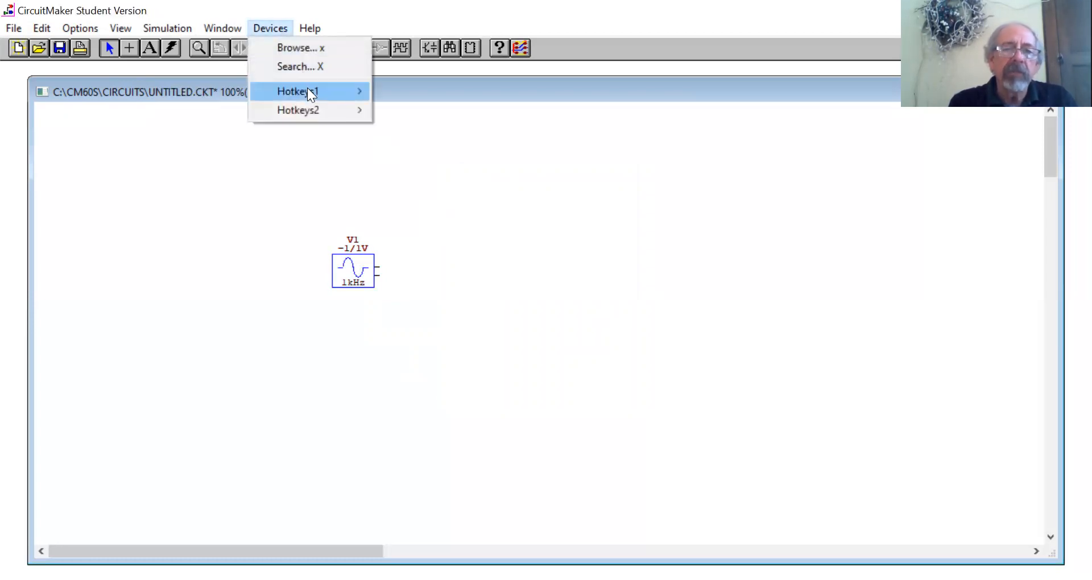
mouse_move(312, 110)
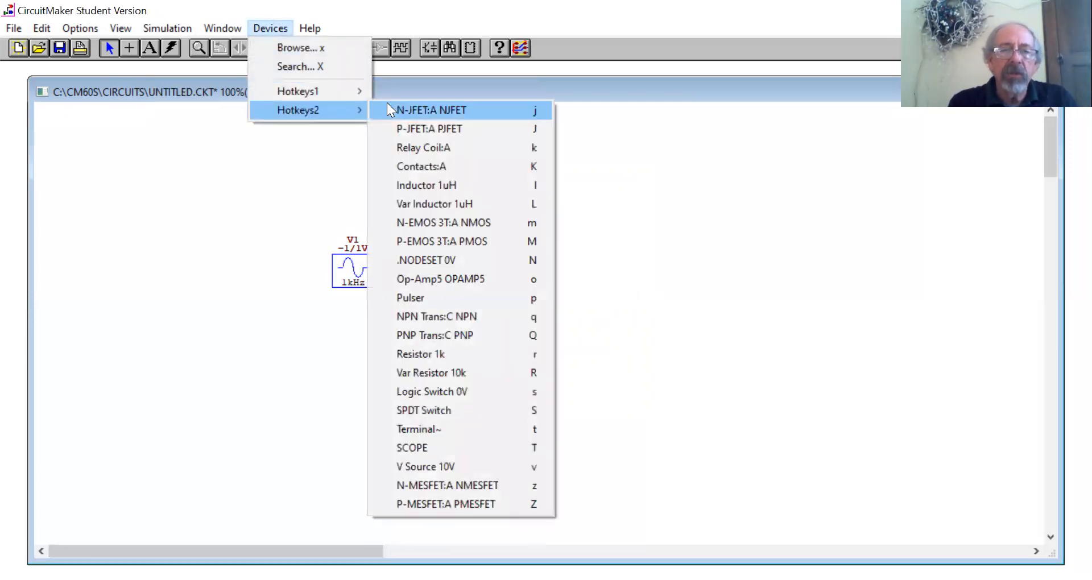
left_click(418, 354)
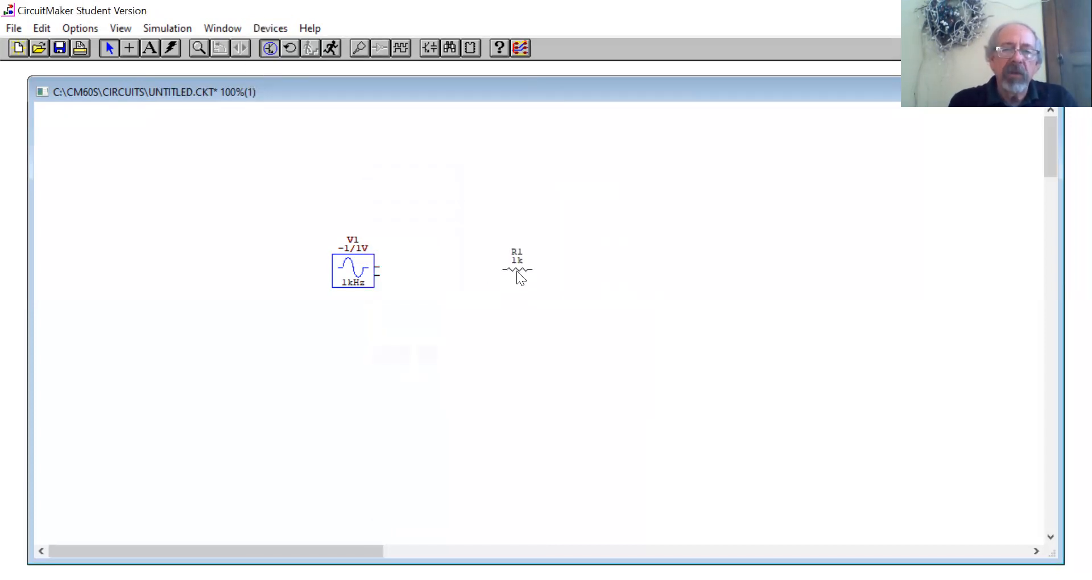
right_click(517, 271)
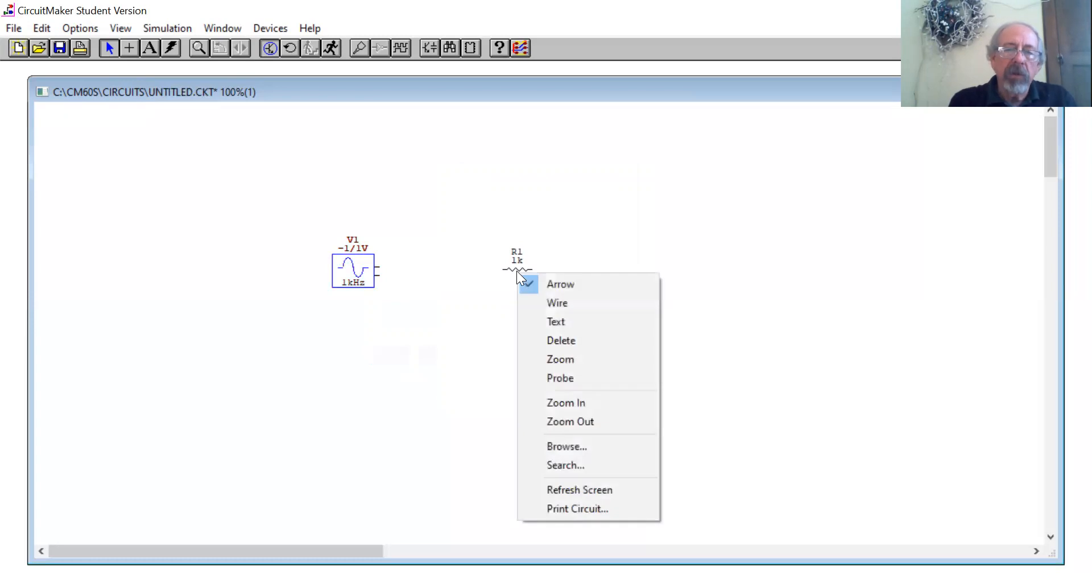
left_click(531, 284)
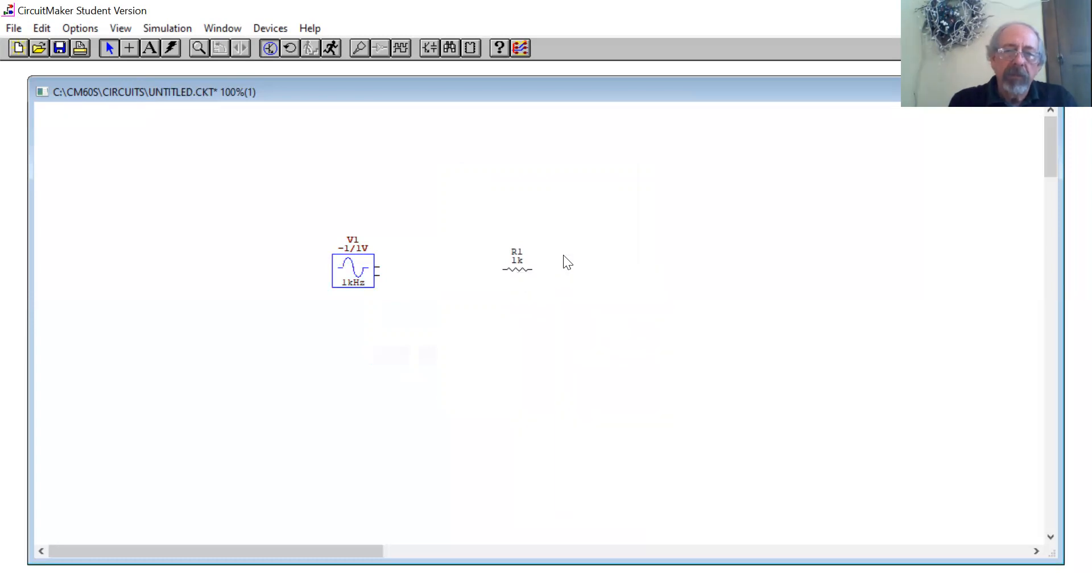
right_click(513, 269)
left_click(552, 281)
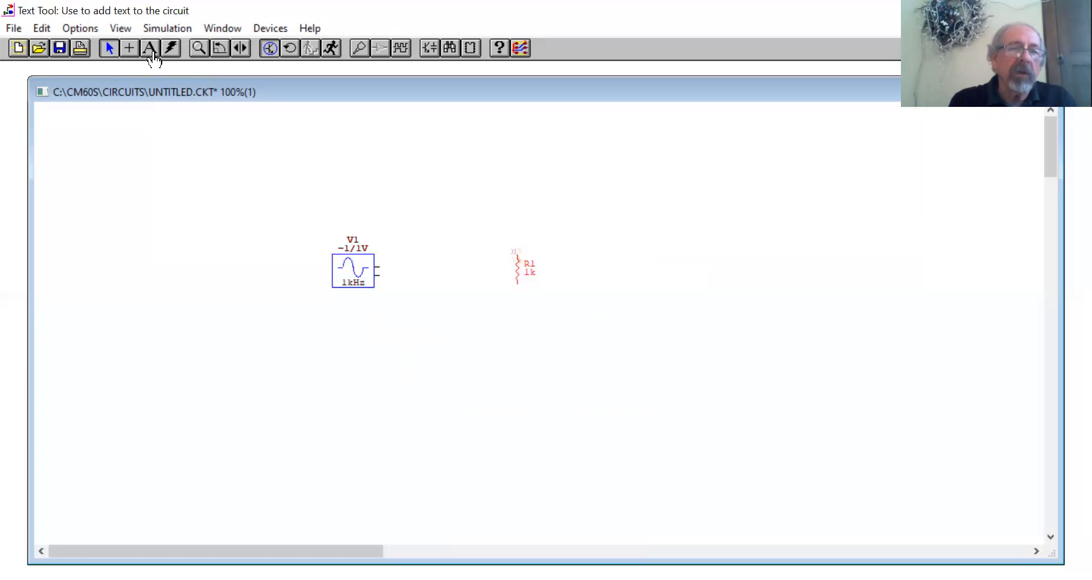
Step: Wire the signal generator's two output pins to the upper and lower ends of the 1k resistor
left_click(129, 48)
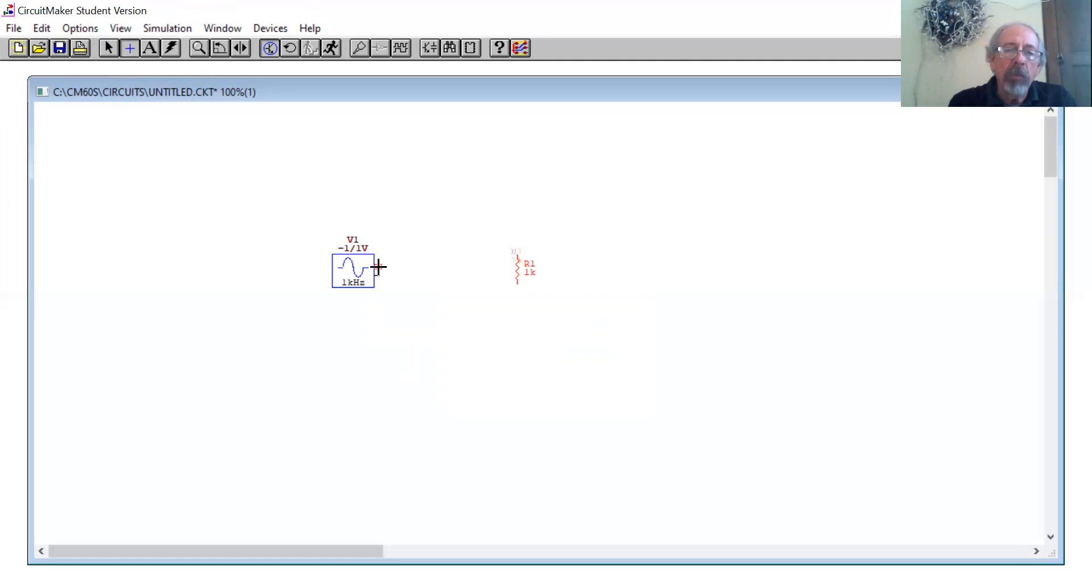
mouse_move(378, 266)
left_mouse_down()
mouse_move(514, 254)
mouse_move(376, 277)
left_mouse_up()
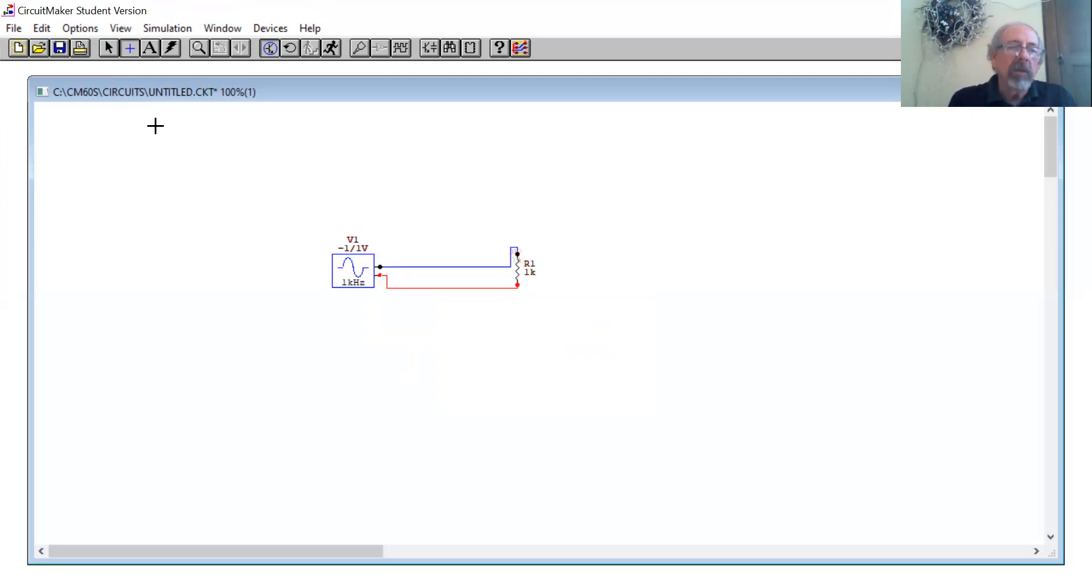
left_click(108, 48)
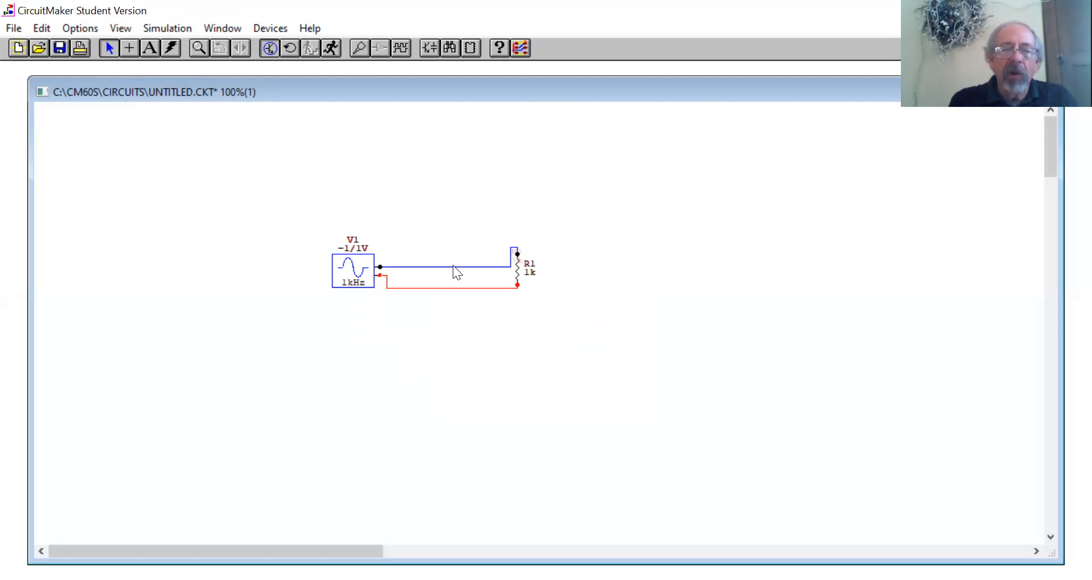
Step: Reroute the upper and lower wires into a clean rectangular loop between the signal generator and the resistor
left_click_drag(454, 266, 517, 254)
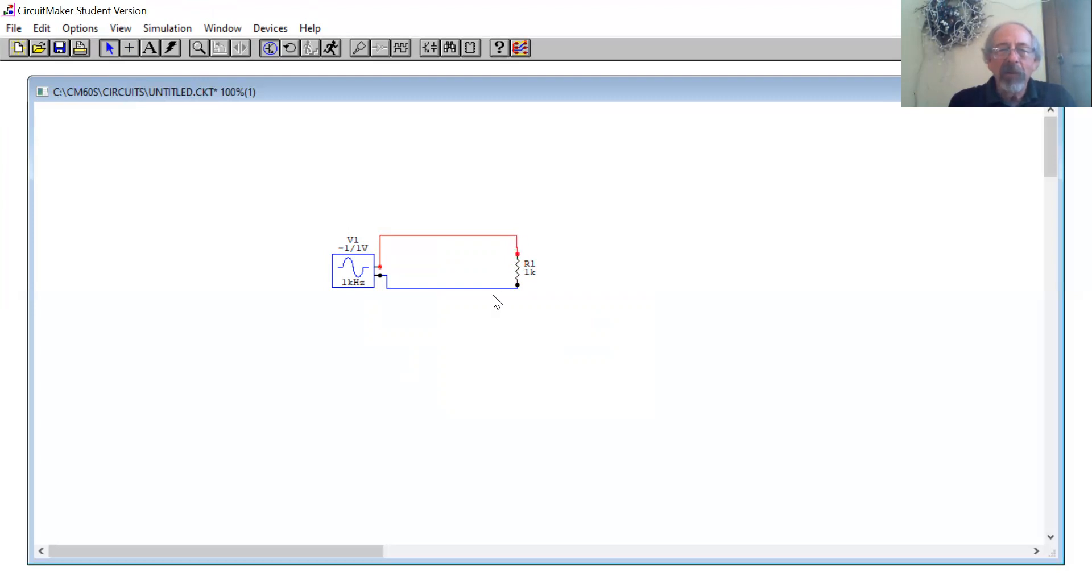
left_click_drag(493, 289, 468, 306)
left_click_drag(387, 289, 380, 290)
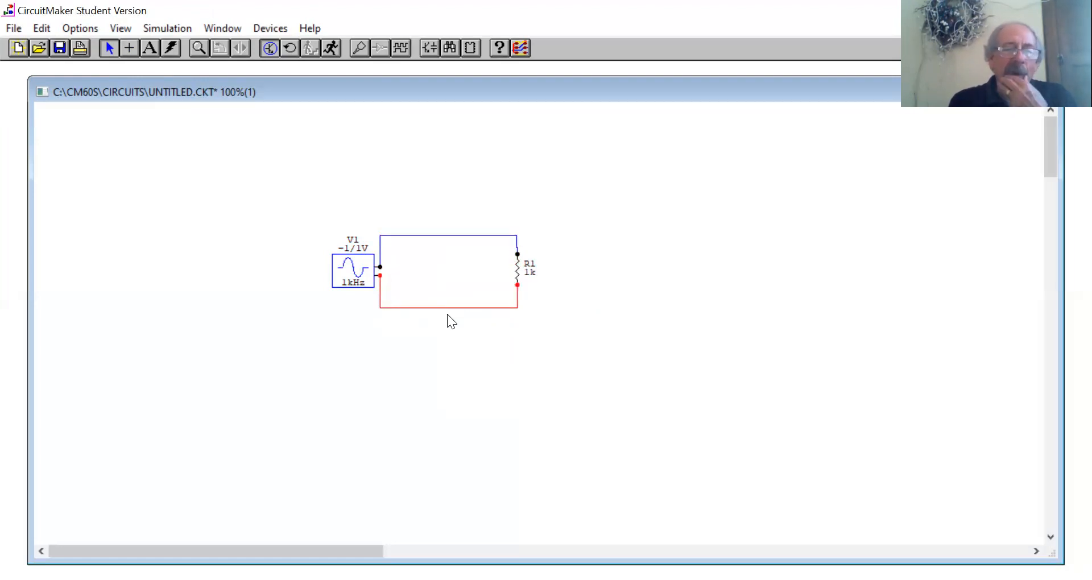
left_click(462, 325)
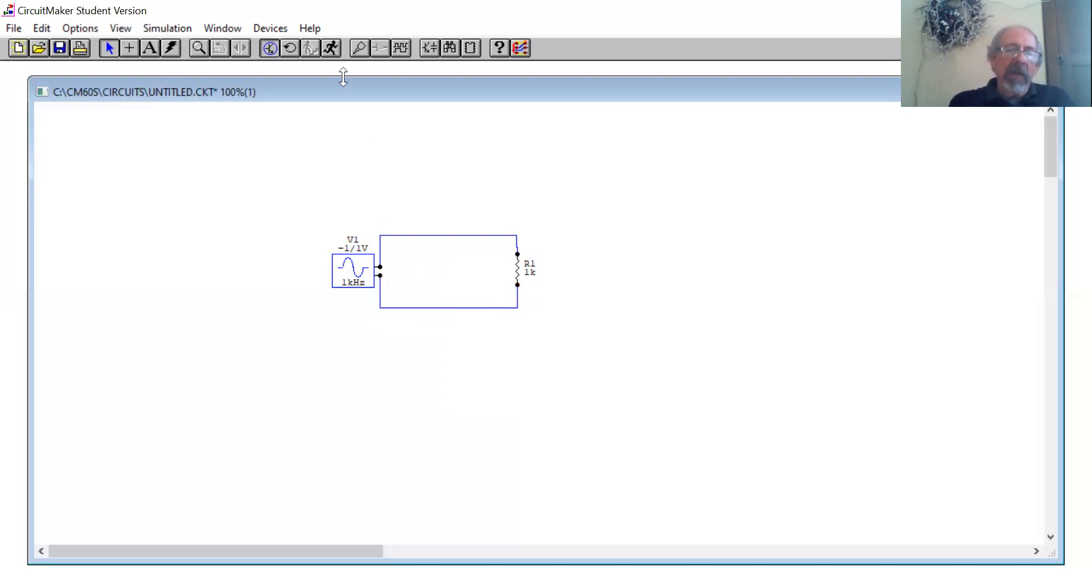
Step: Try to run the simulation of the signal generator and resistor circuit
left_click(331, 50)
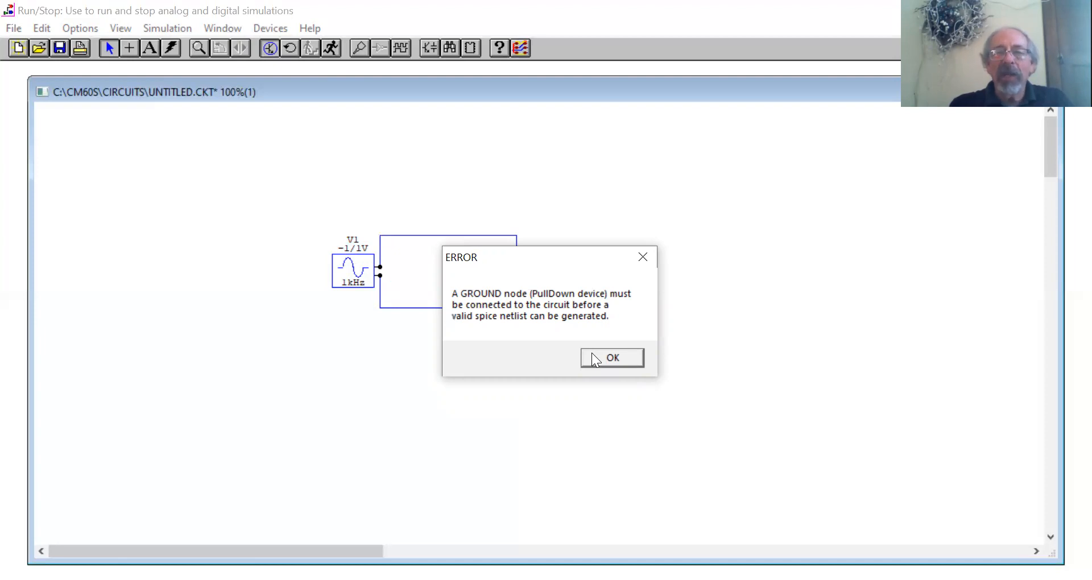
left_click(592, 359)
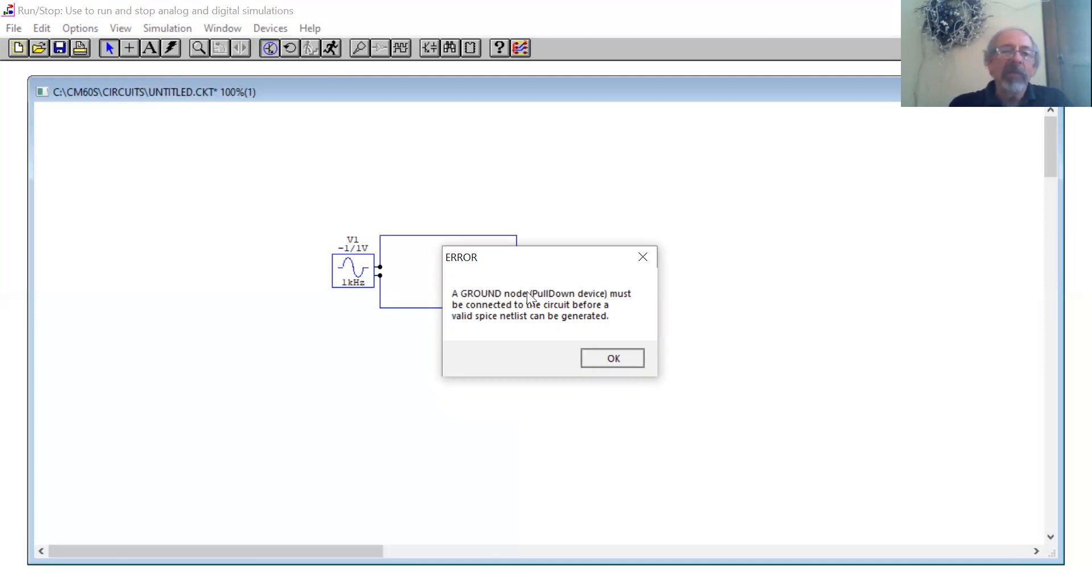
Step: Place a ground symbol below the circuit and wire it to the lower wire
left_click(279, 29)
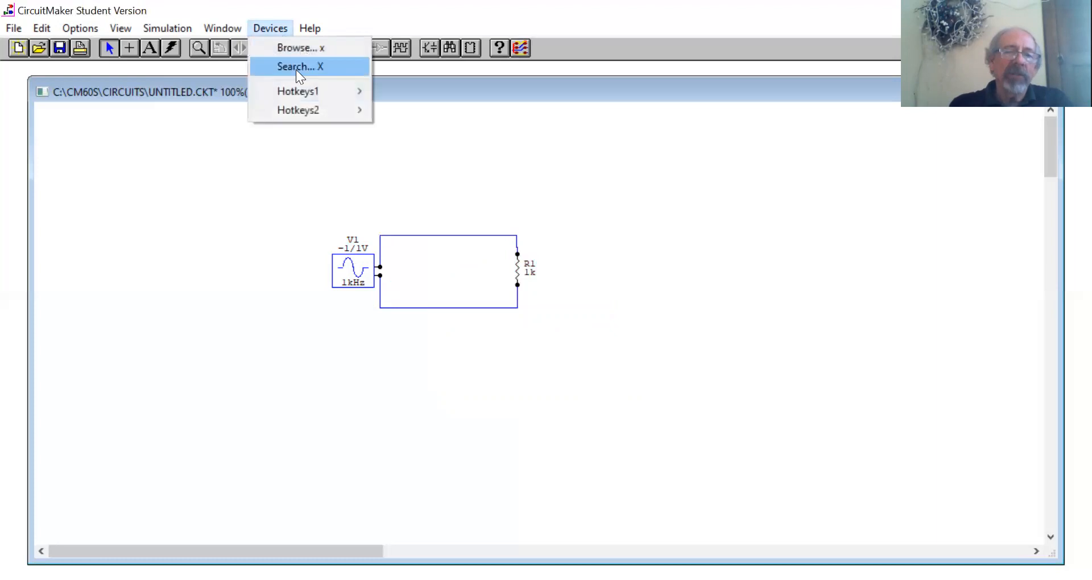
mouse_move(308, 91)
left_click(402, 91)
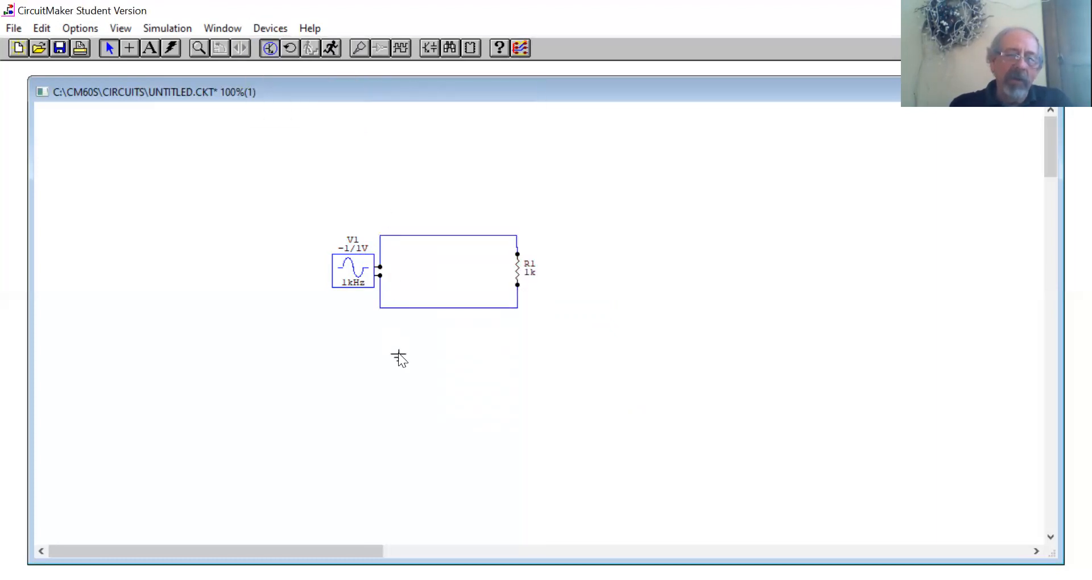
left_click(129, 48)
left_click_drag(399, 349, 398, 308)
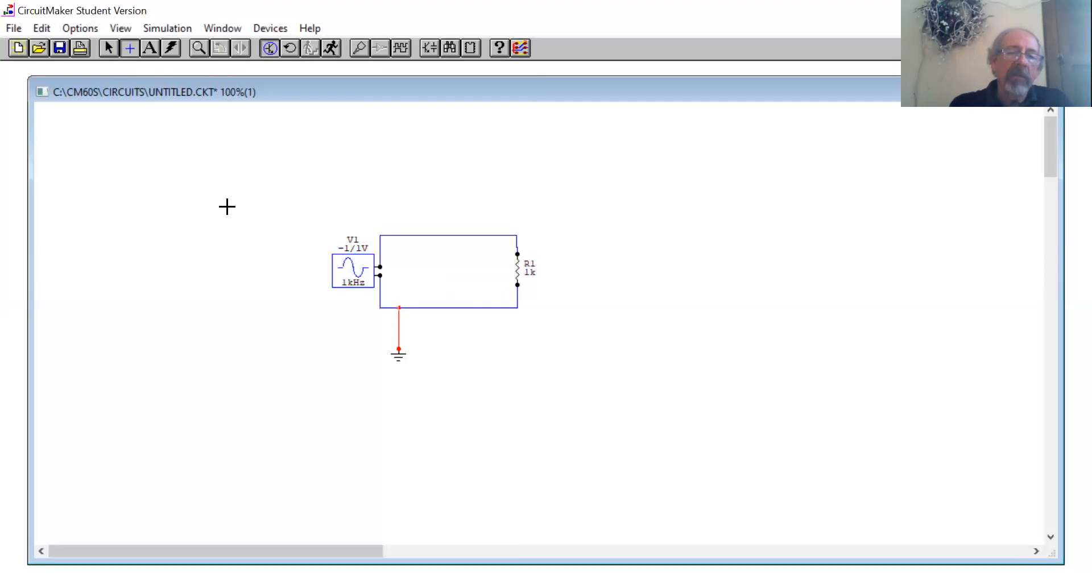
left_click(109, 48)
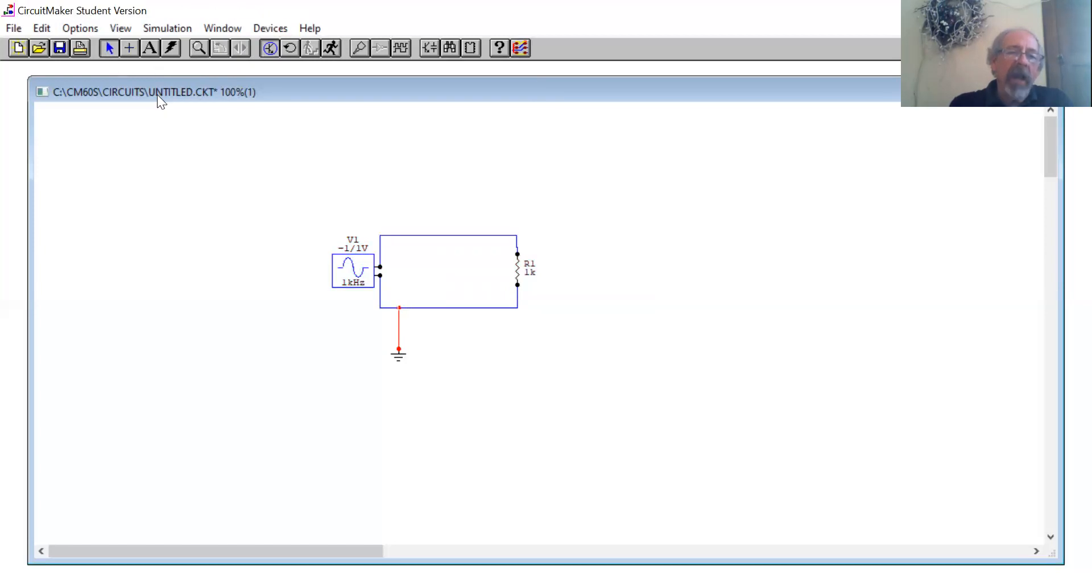
left_click(311, 386)
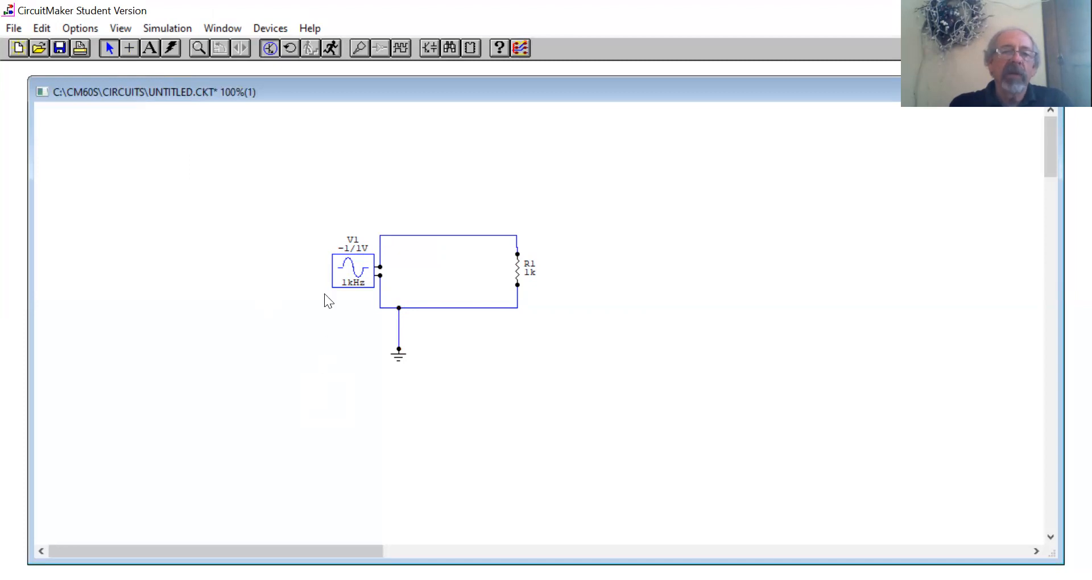
Step: Run the simulation of the grounded circuit and close the multimeter
left_click(332, 49)
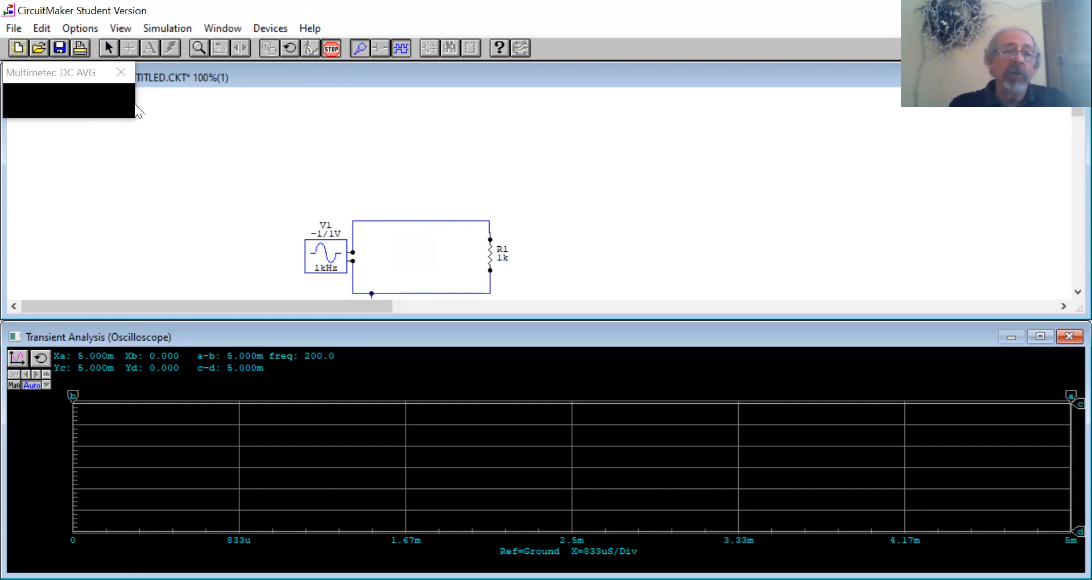
left_click(120, 72)
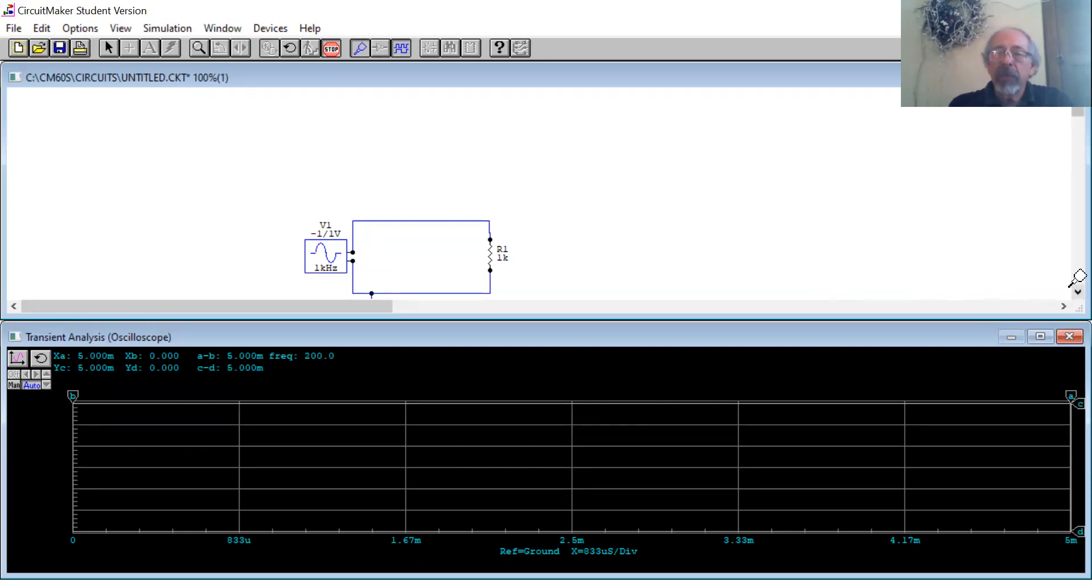
Step: Probe the voltage on the wire above the 1k resistor and enlarge the oscilloscope, leaving the resistor loop in view
scroll(1071, 286, "down", 1)
scroll(1072, 281, "down", 5)
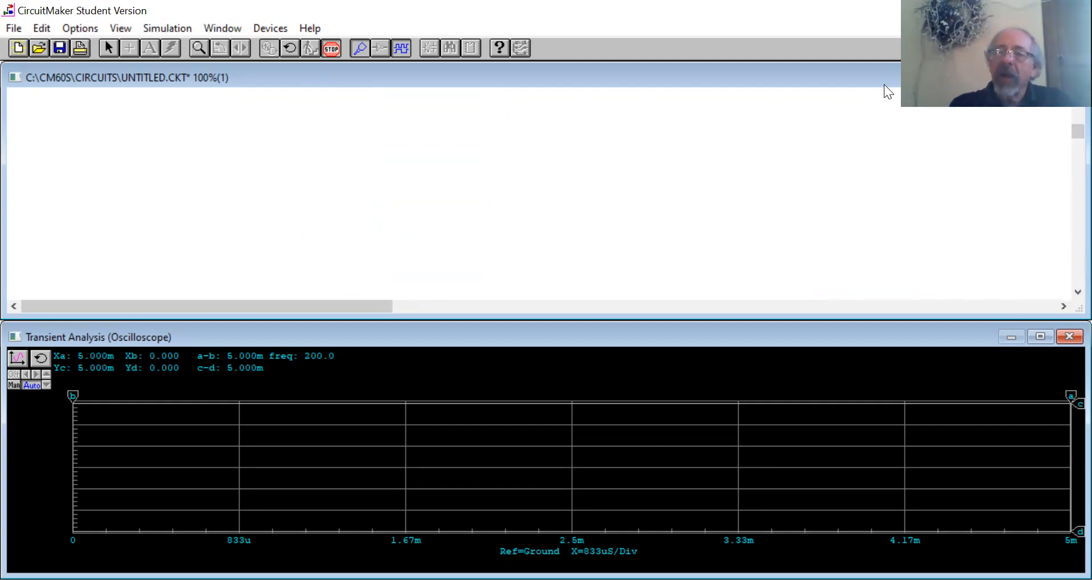
left_click_drag(1077, 131, 1071, 112)
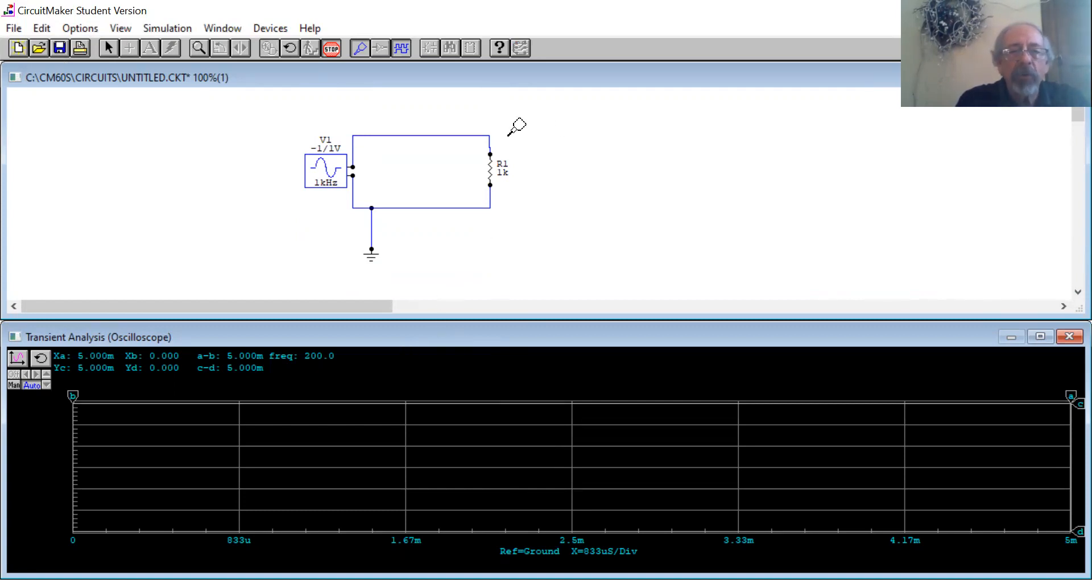
left_click(490, 138)
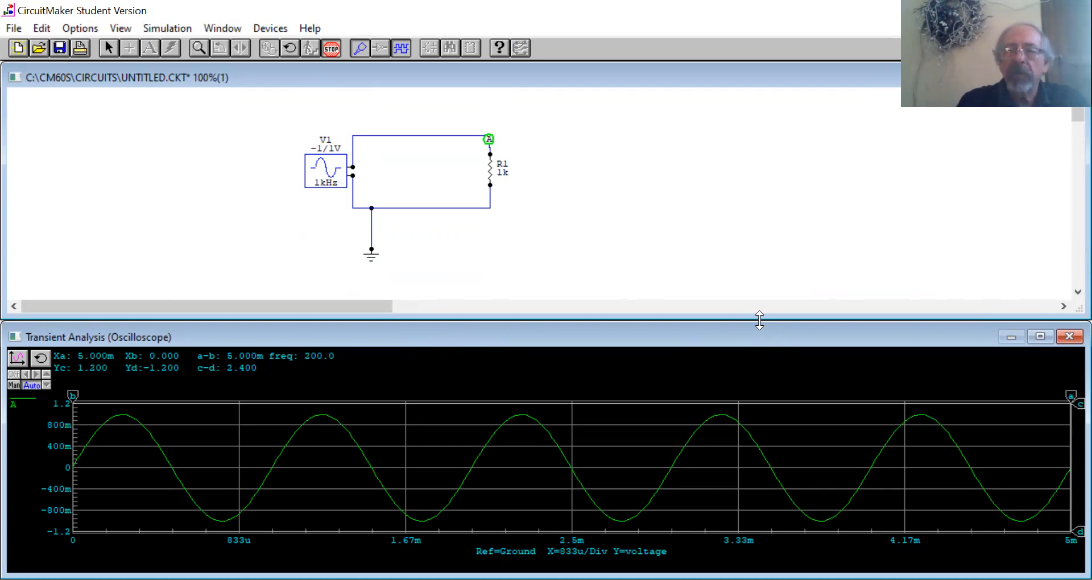
left_click_drag(759, 320, 772, 176)
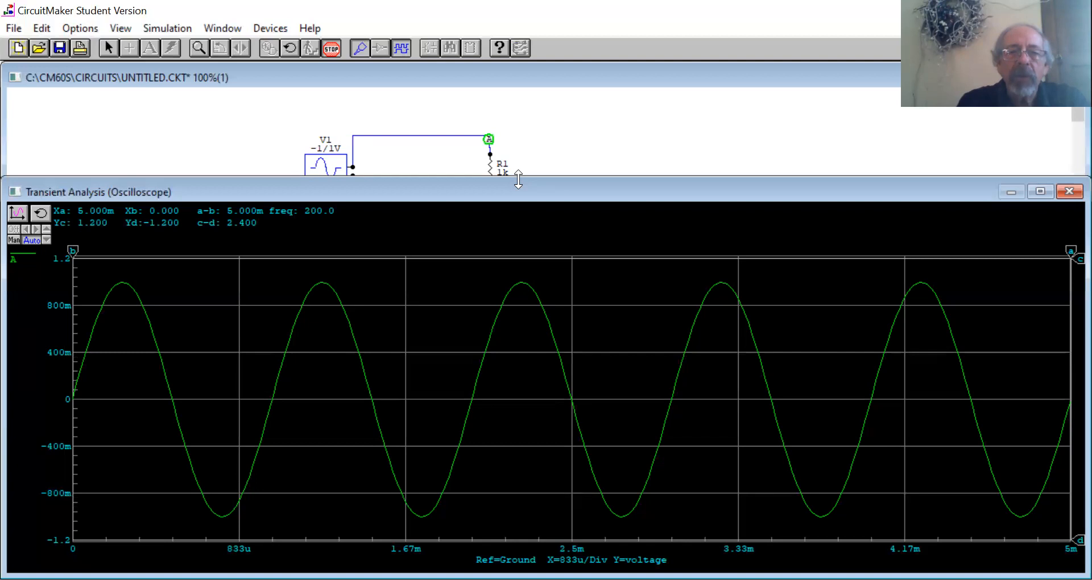
left_click_drag(518, 179, 519, 220)
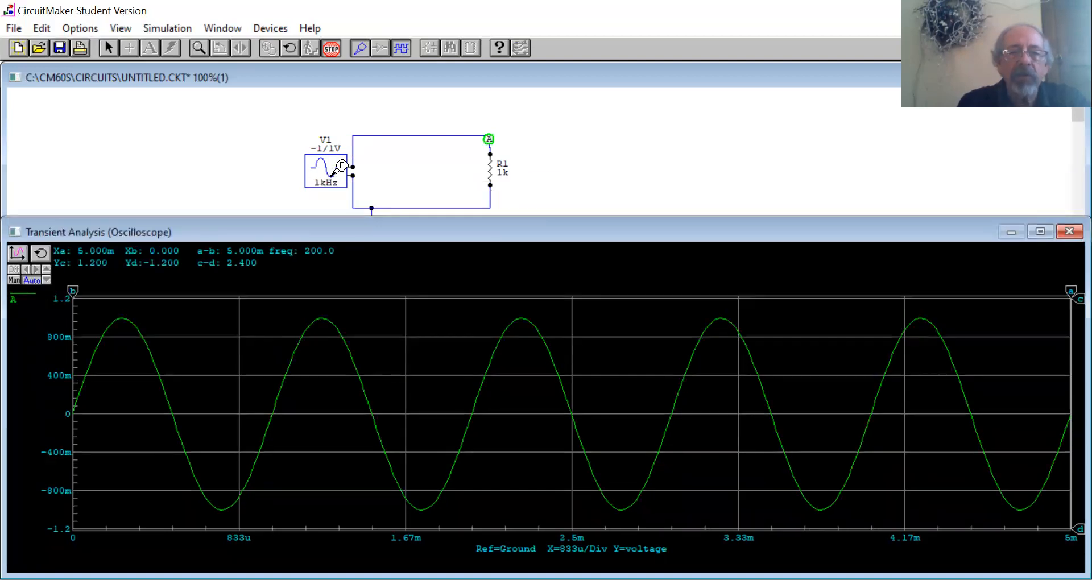
Step: Measure the period between the last two positive peaks with cursors a and b, and return both cursors to the graph's ends
left_click(1072, 292)
left_click_drag(1072, 291, 921, 291)
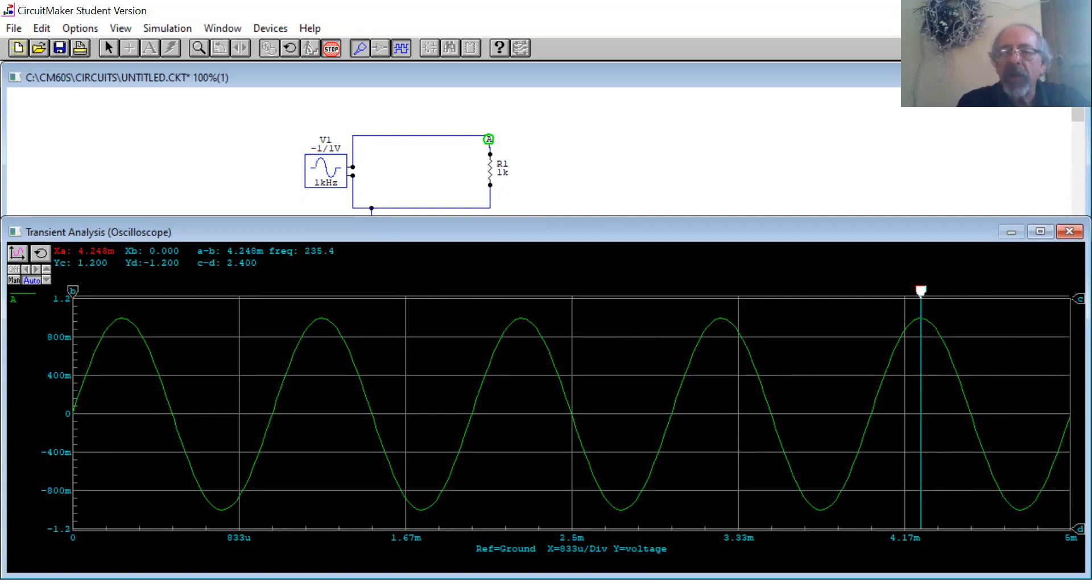
left_click_drag(73, 291, 722, 291)
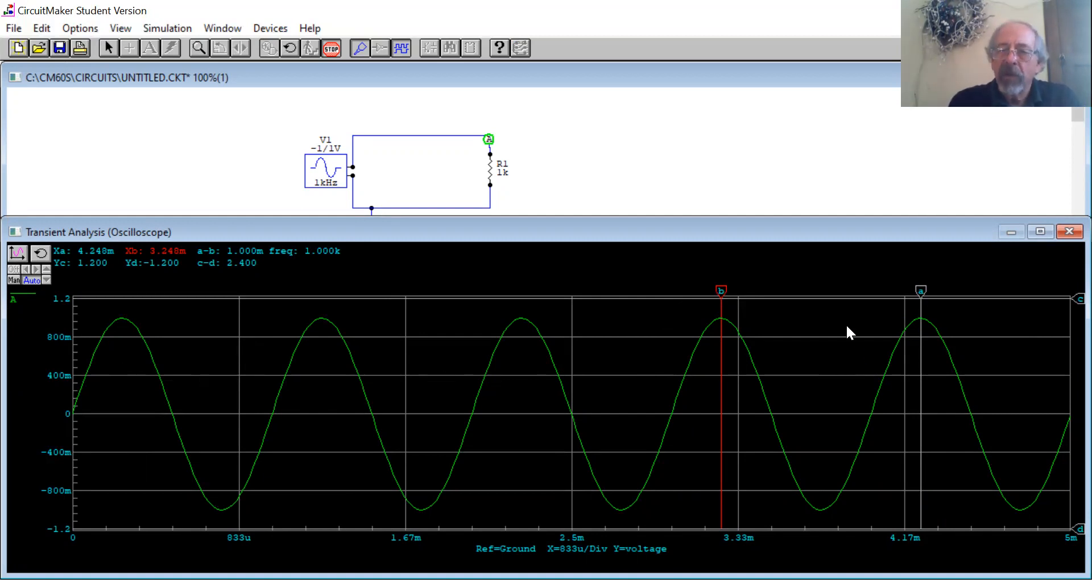
left_click_drag(918, 291, 1072, 291)
left_click_drag(722, 291, 73, 291)
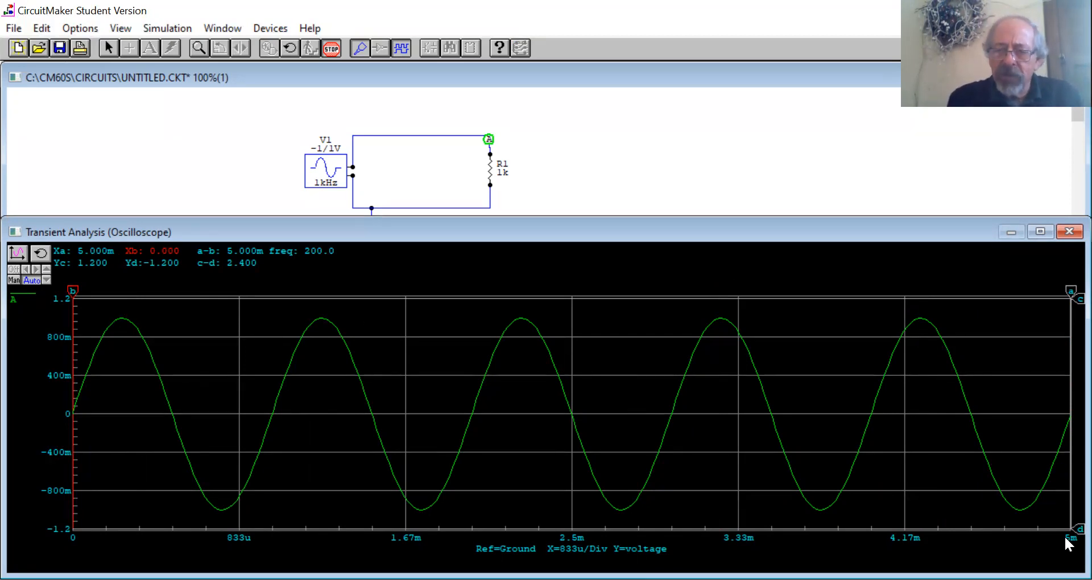
Step: Measure the waveform's peak-to-peak voltage by aligning cursor d with the negative peaks and cursor c with the positive peaks
left_click_drag(1070, 530, 1071, 510)
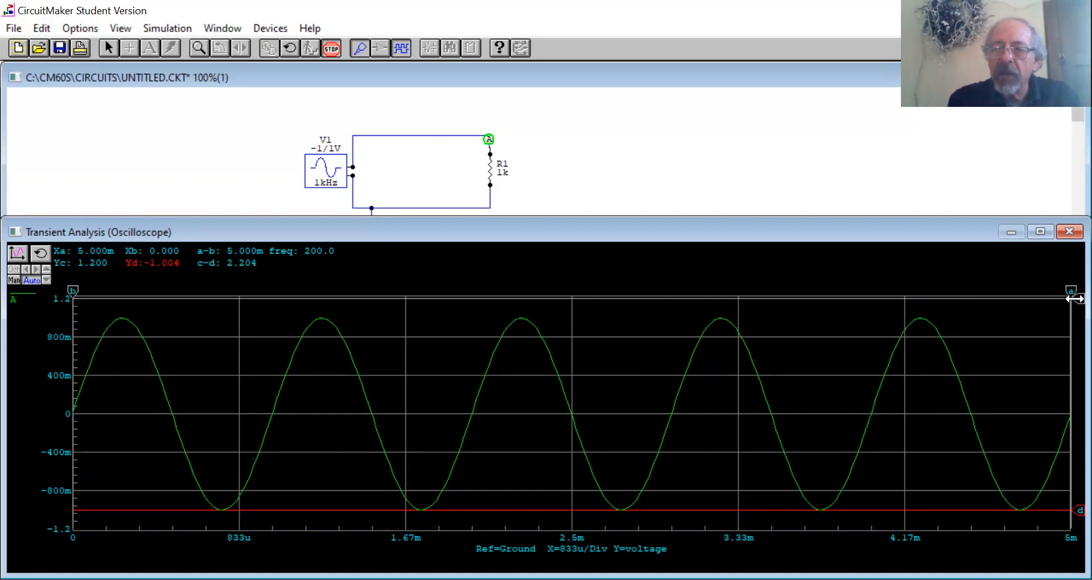
left_click_drag(1066, 307, 1066, 323)
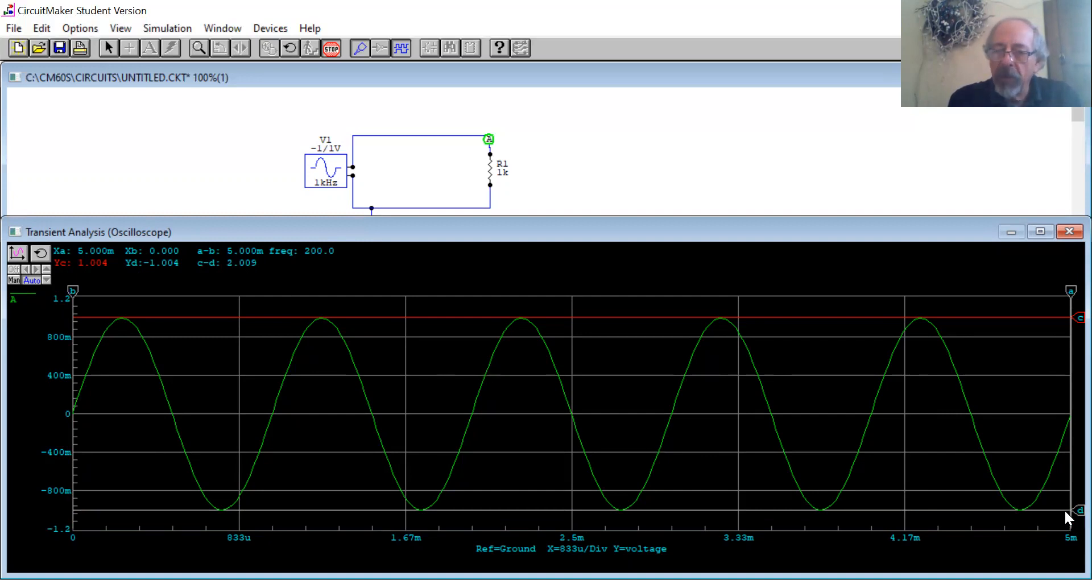
left_click_drag(1076, 511, 1078, 511)
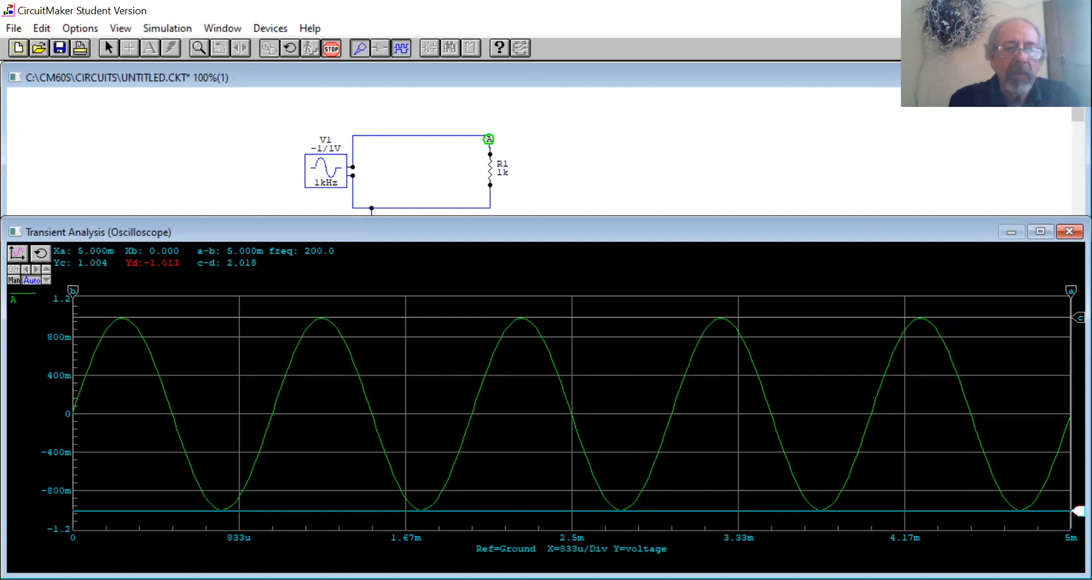
left_click_drag(1078, 511, 1078, 511)
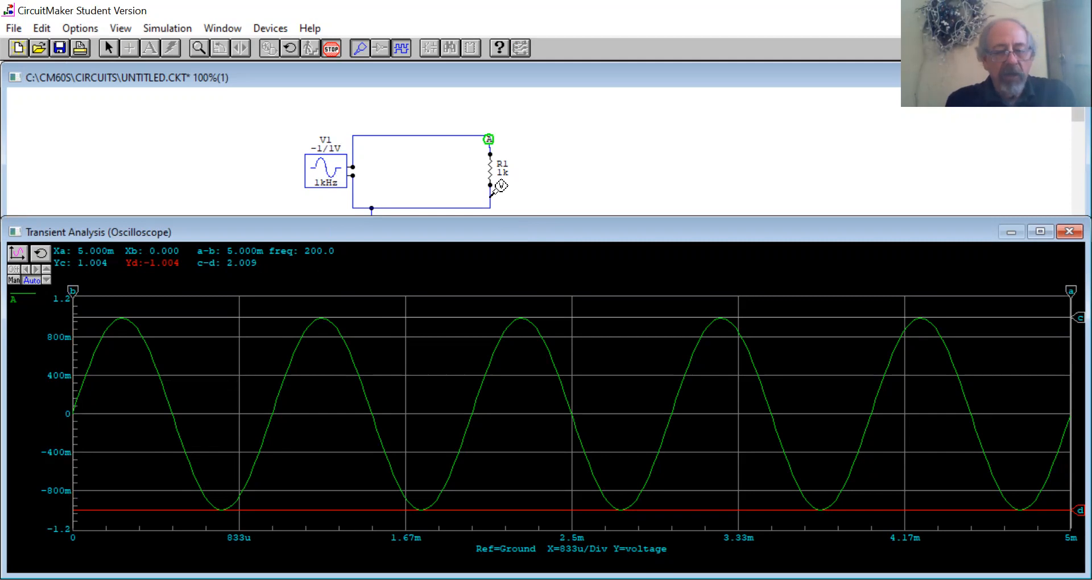
Step: Add a voltage probe on the wire below the 1k resistor and enlarge the oscilloscope to fill most of the workspace
left_click(490, 197)
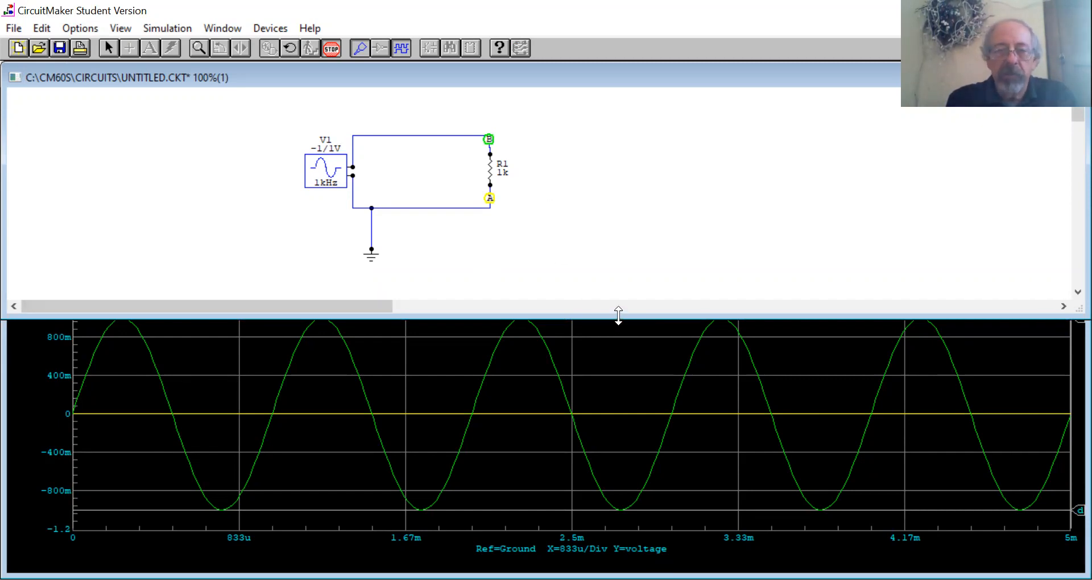
left_click_drag(618, 316, 618, 265)
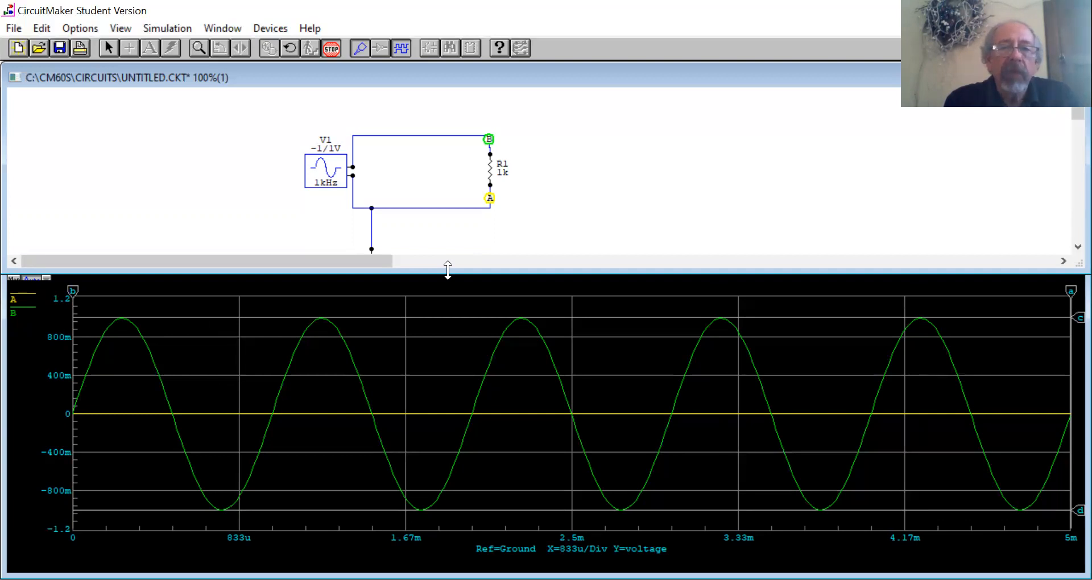
left_click_drag(447, 270, 463, 225)
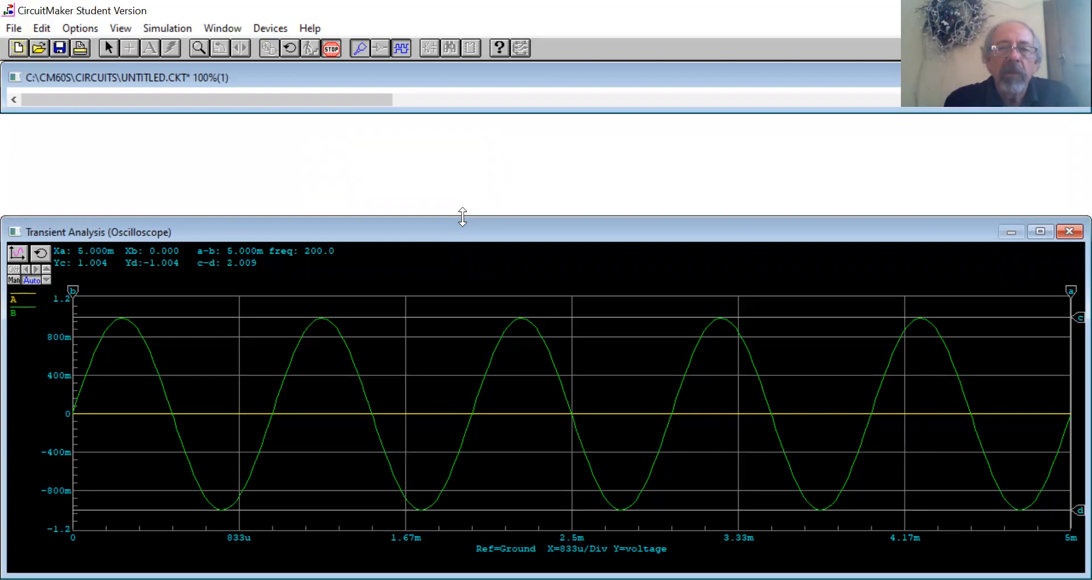
left_click_drag(463, 217, 463, 86)
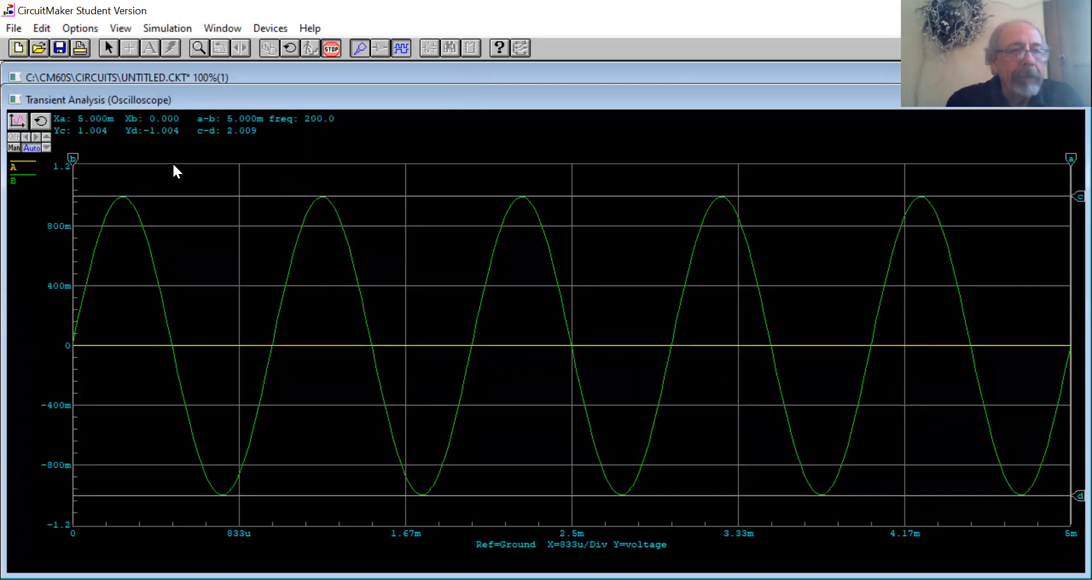
Step: Switch the oscilloscope to manual scaling, try shorter and longer time divisions, and set the horizontal scale to 500u per division
left_click(16, 148)
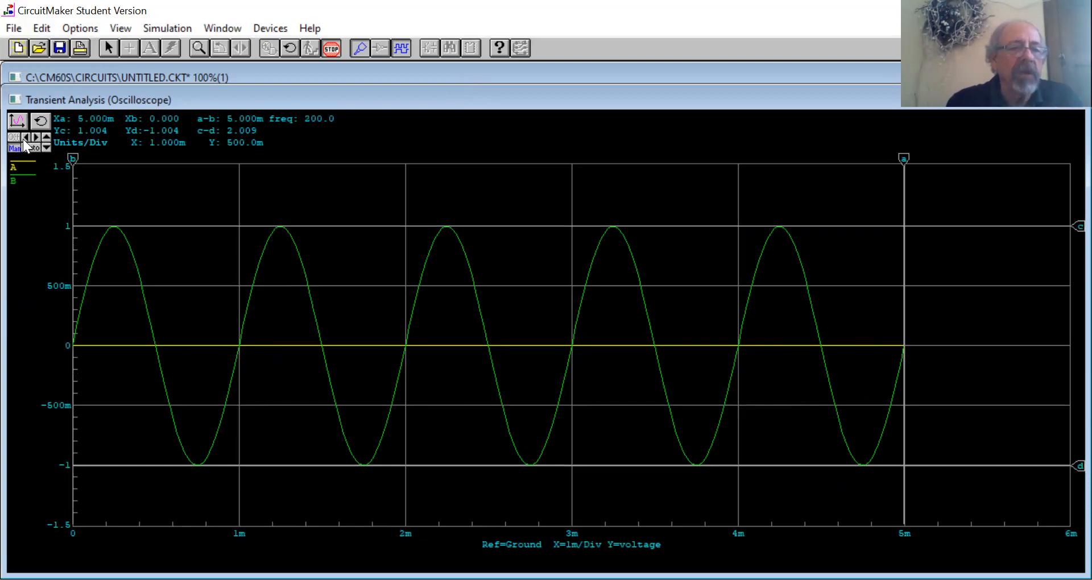
left_click(26, 138)
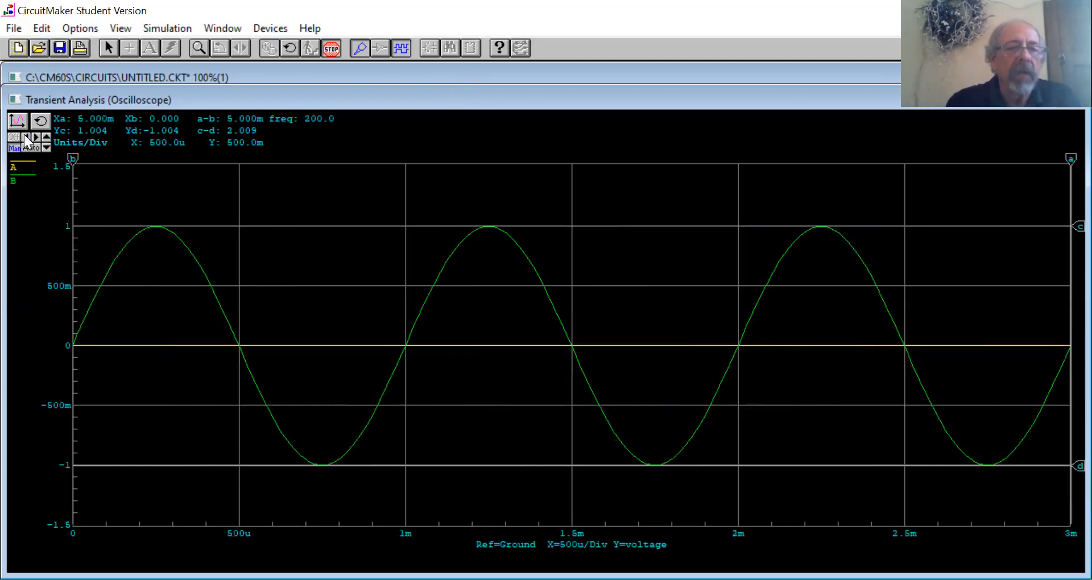
left_click(26, 138)
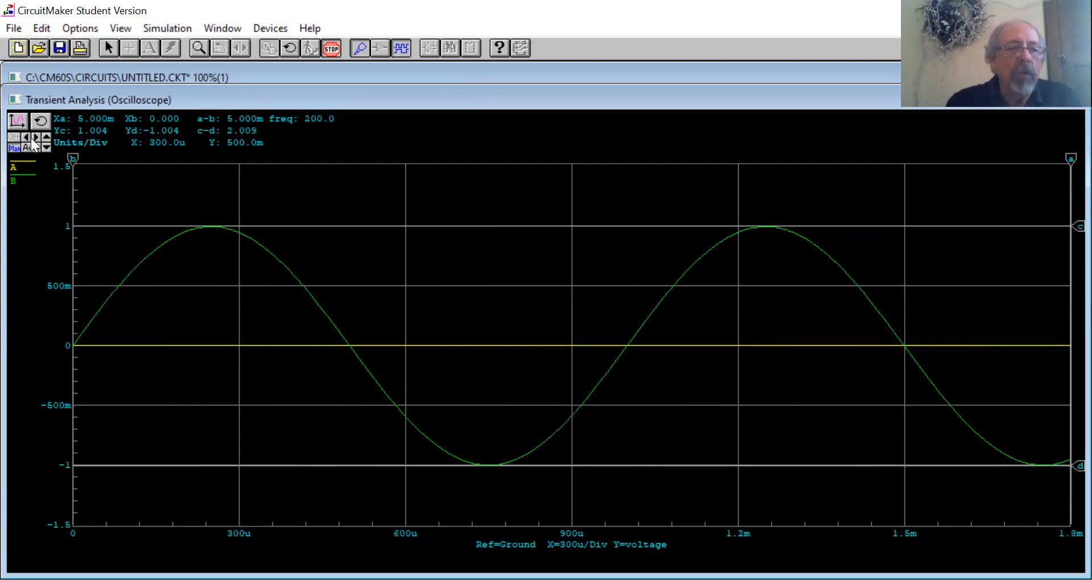
left_click(35, 138)
left_click(34, 138)
left_click(35, 138)
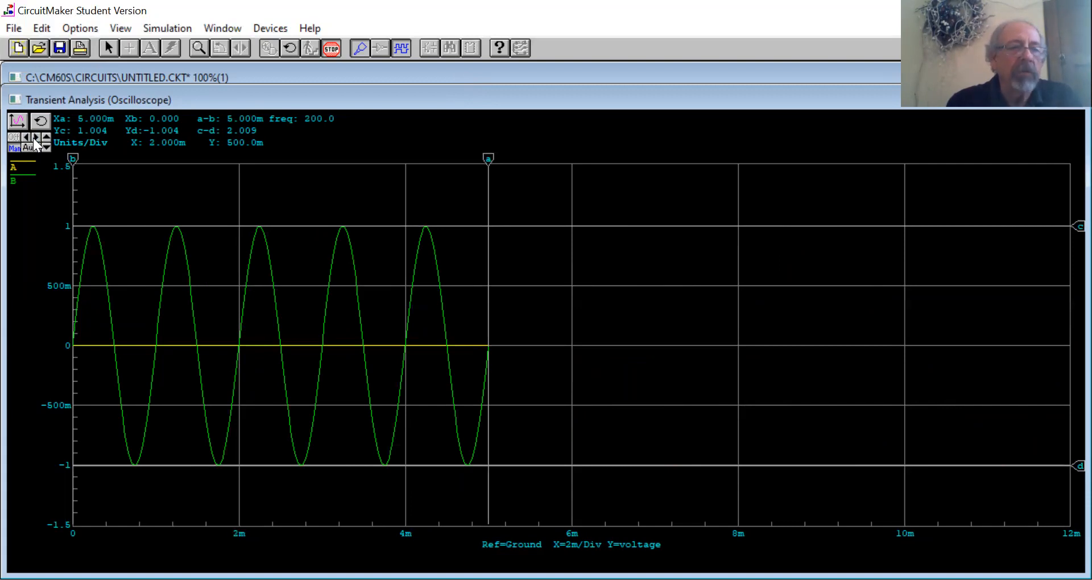
left_click(26, 138)
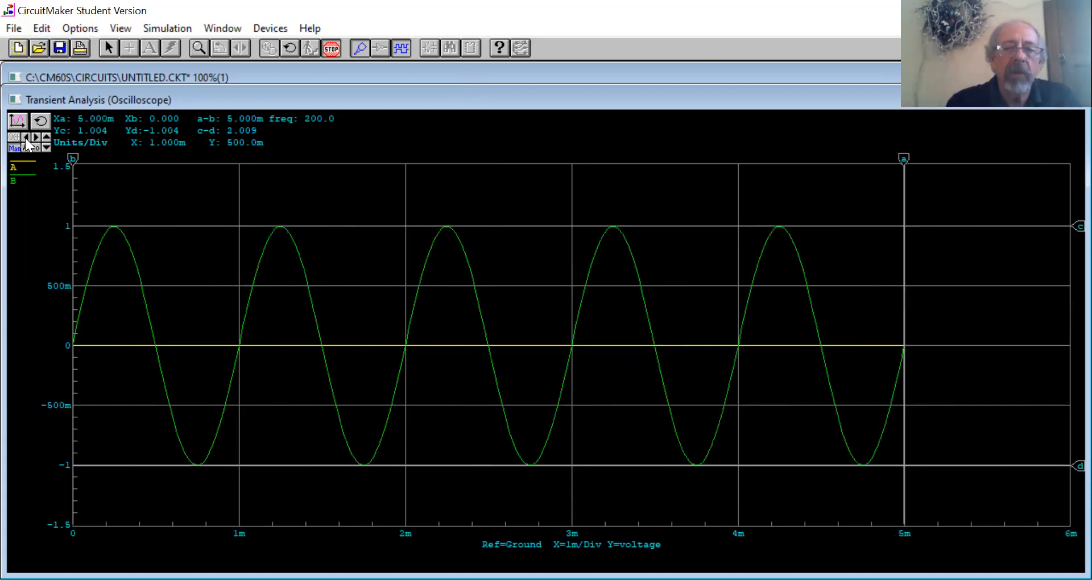
left_click(26, 138)
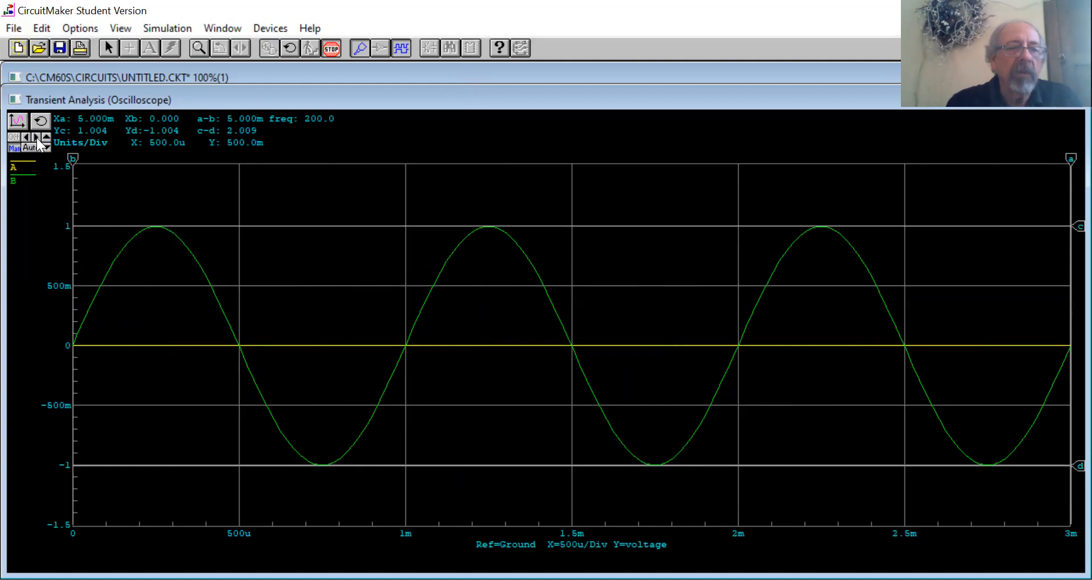
Step: Try a vertical scale of 1 V per division, return it to 500m per division, and restore automatic scaling
left_click(46, 138)
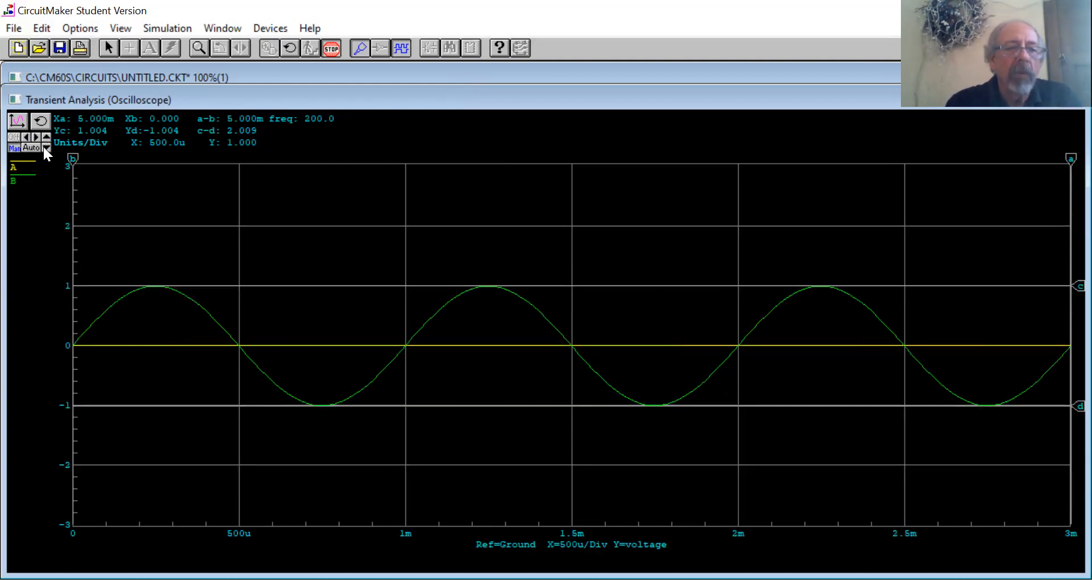
left_click(47, 148)
left_click(47, 148)
left_click(46, 137)
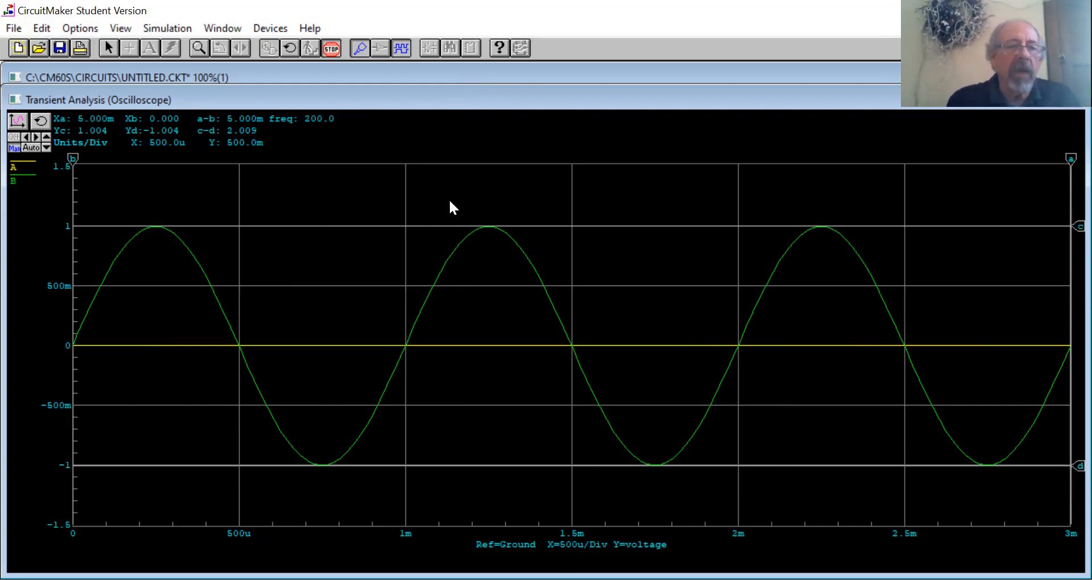
left_click(29, 151)
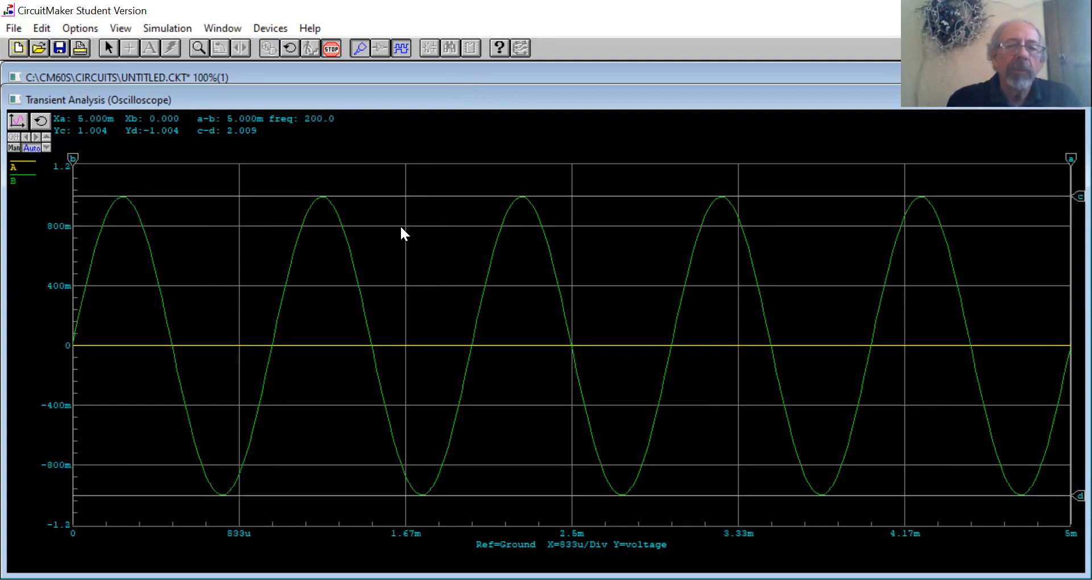
Step: Zoom in twice on the third positive peak of the waveform and reset the graph to its full view
left_click_drag(455, 181, 583, 274)
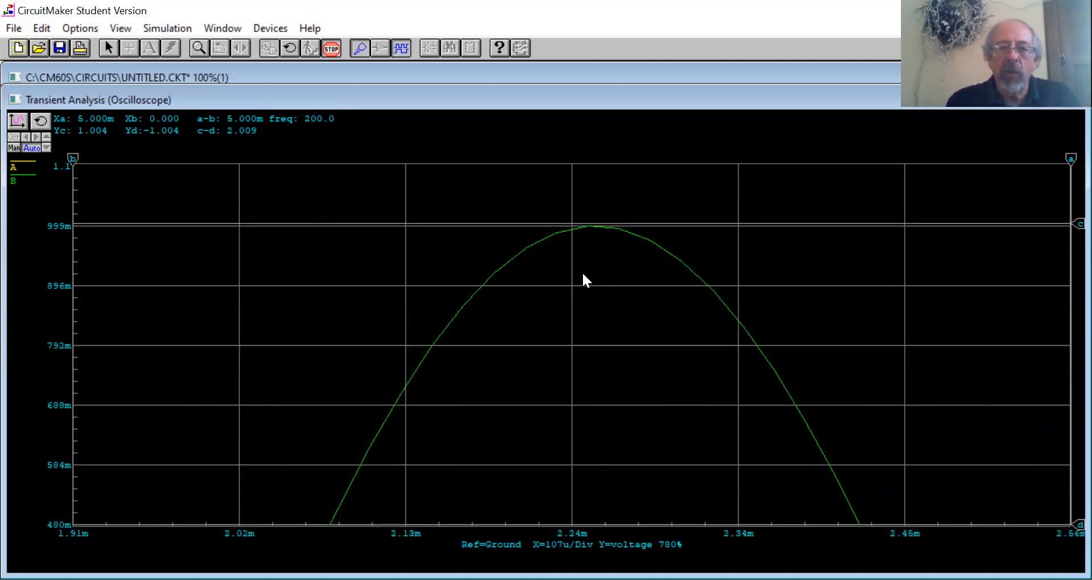
left_click_drag(516, 196, 696, 296)
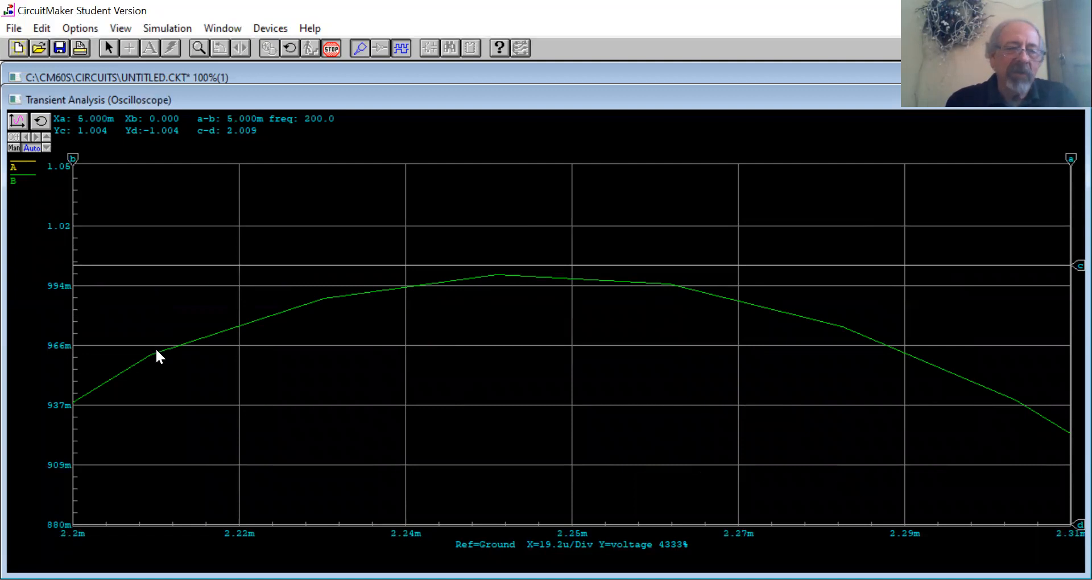
left_click(41, 121)
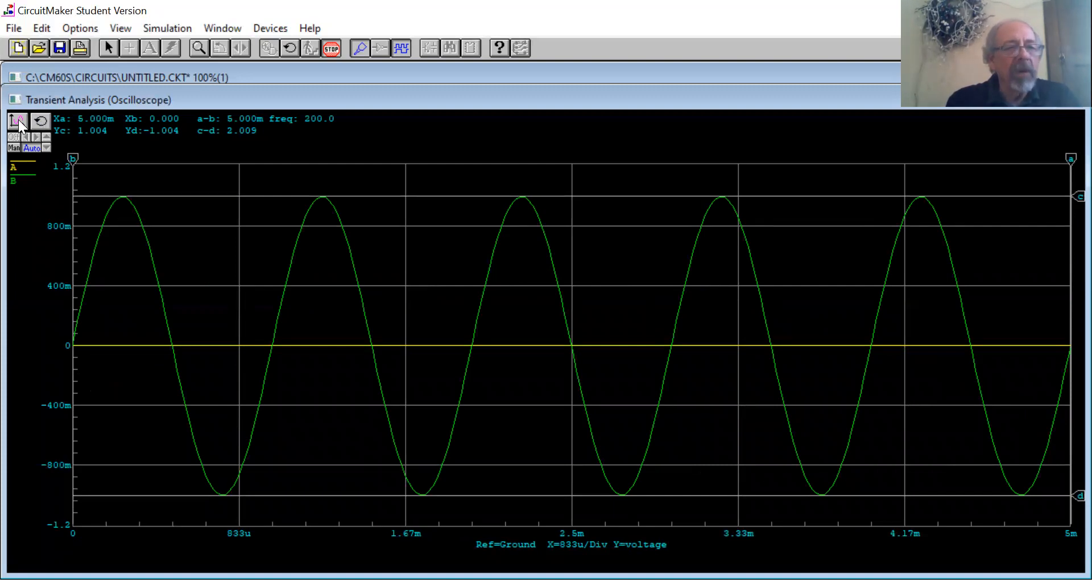
Step: Review the oscilloscope's axis, grid and waveform settings without changing them, and stop the simulation
left_click(18, 120)
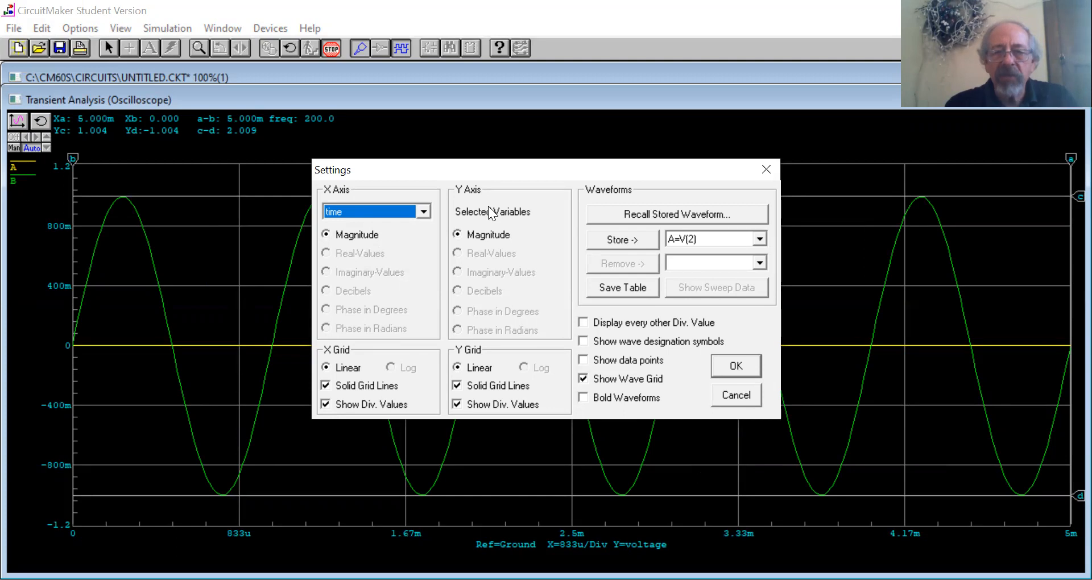
left_click(736, 391)
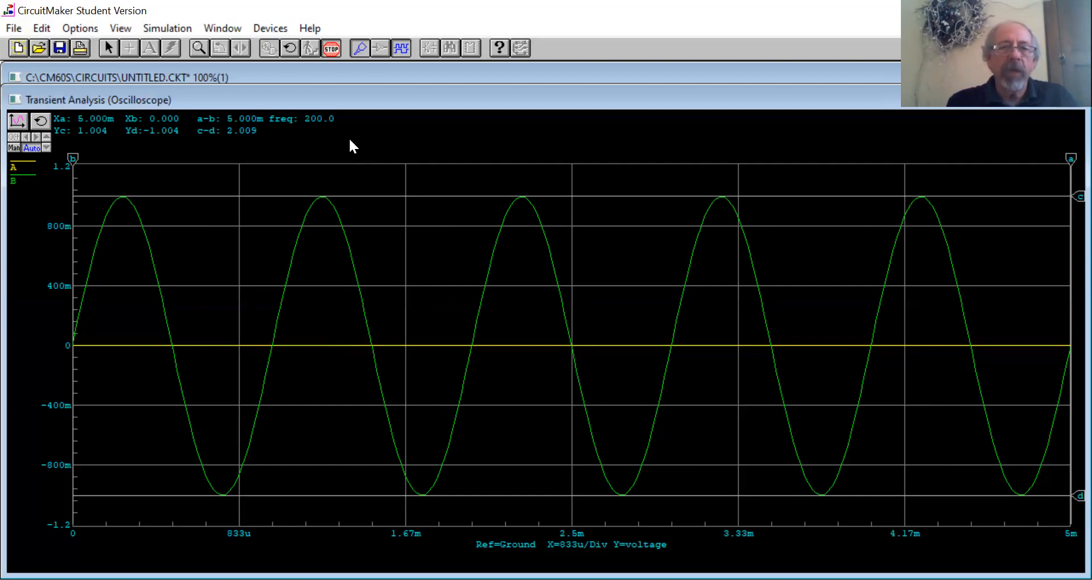
left_click(332, 50)
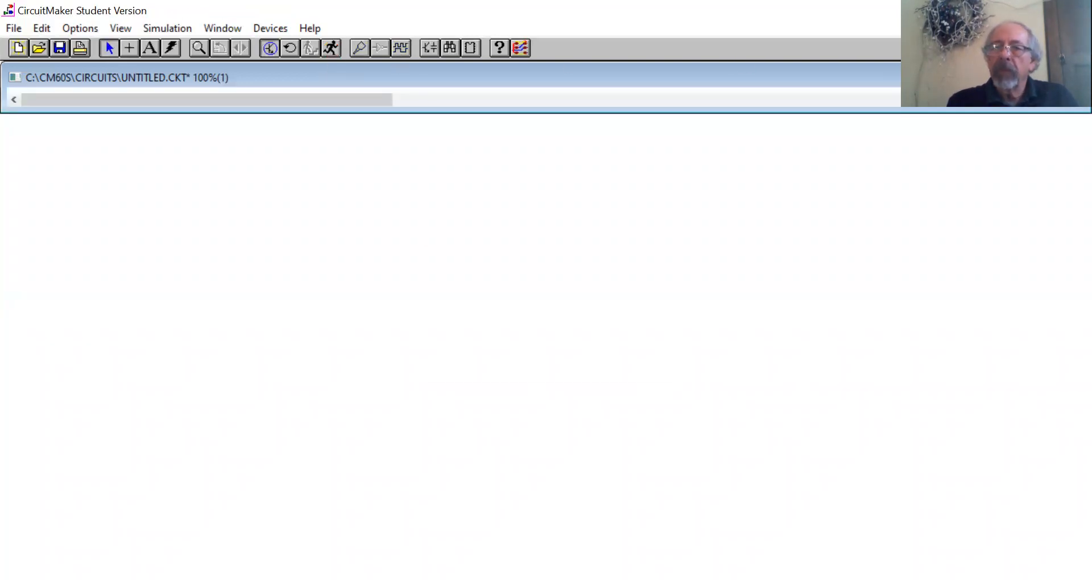
key("ctrl+n")
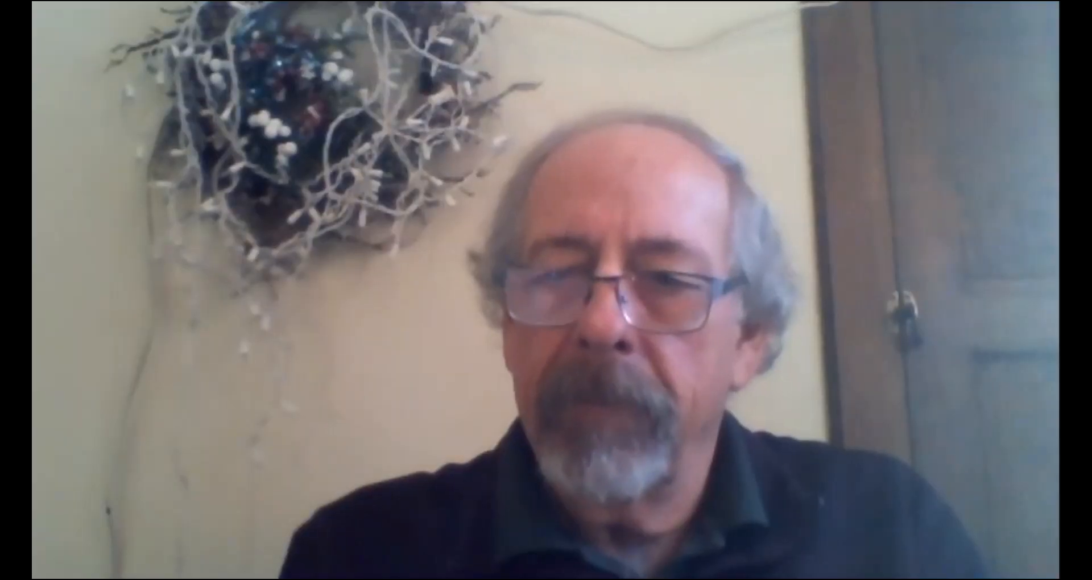